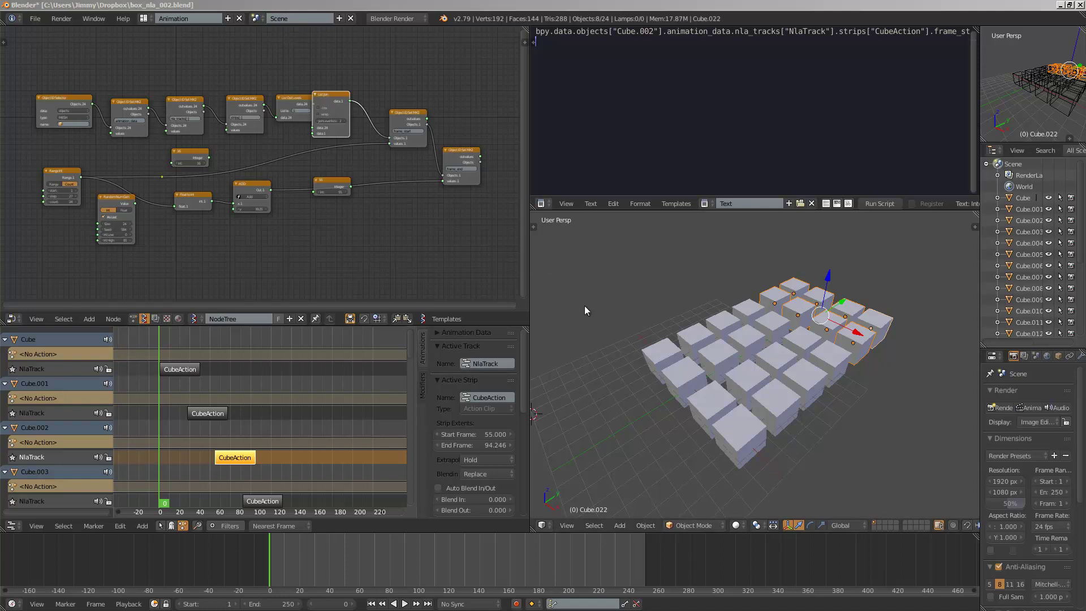
- Separate the List Join node from its overlapping neighbour and play the cube animation
{"action": "middle_click_drag", "start_coordinate": [595, 294], "coordinate": [657, 323]}
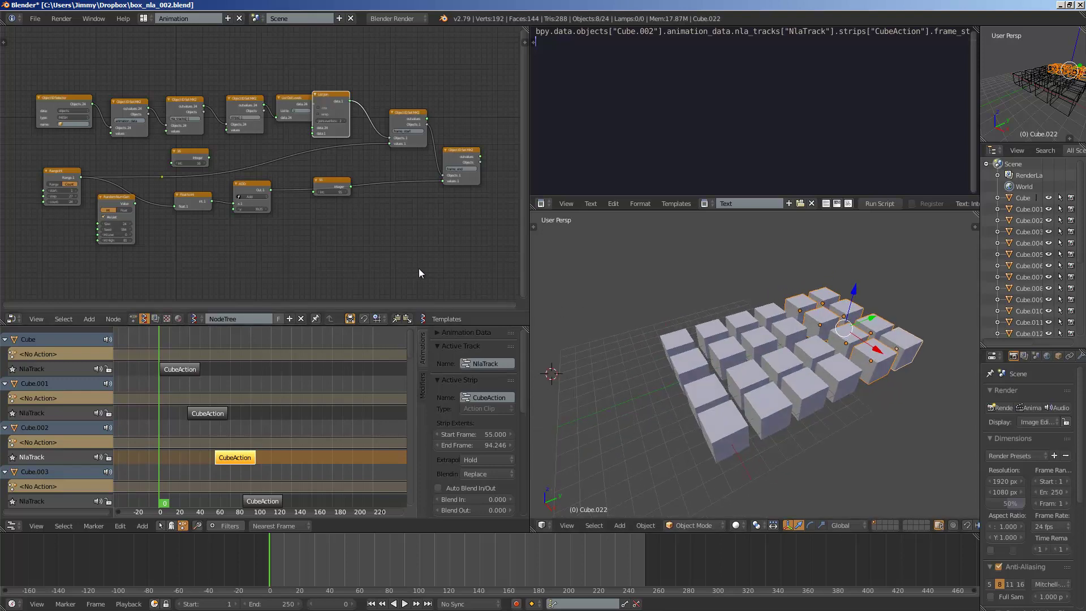
{"action": "scroll", "coordinate": [372, 257], "scroll_direction": "up", "scroll_amount": 1}
{"action": "middle_click_drag", "start_coordinate": [357, 257], "coordinate": [337, 256]}
{"action": "left_click_drag", "start_coordinate": [334, 92], "coordinate": [345, 84]}
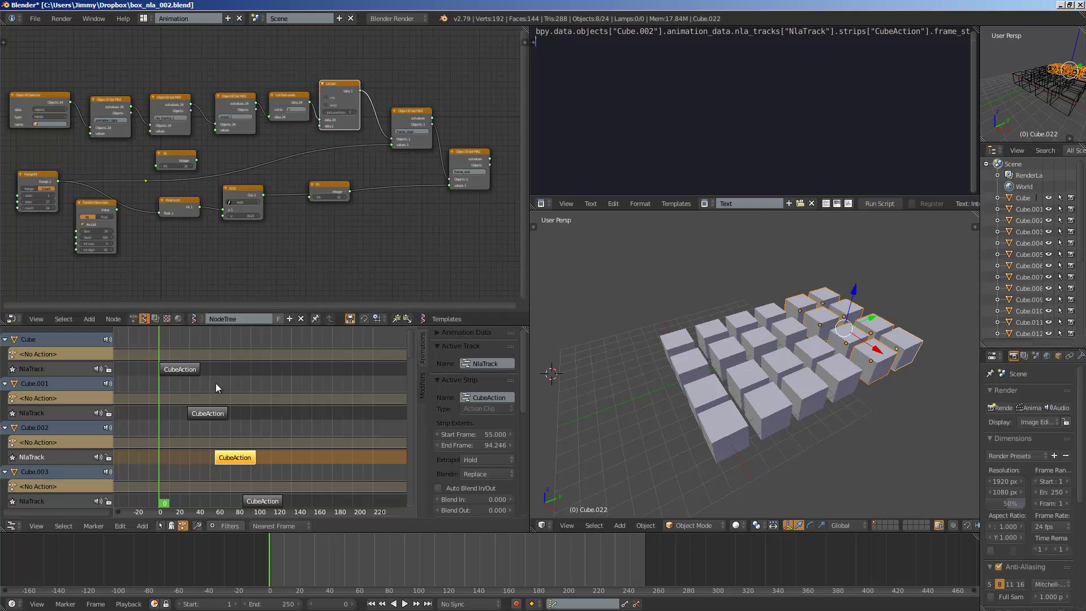
{"action": "key", "text": "alt+a"}
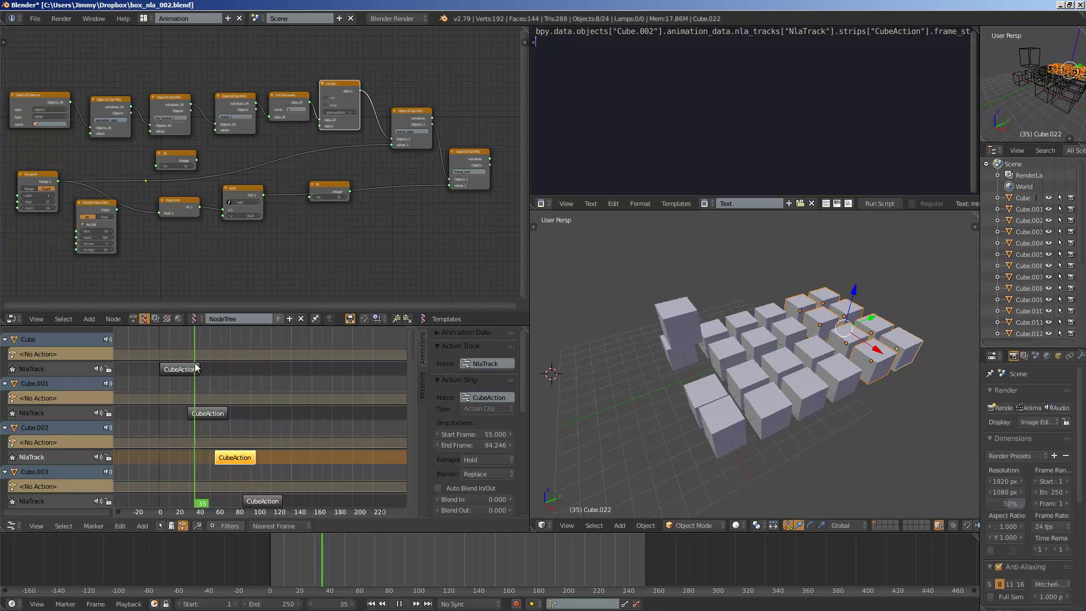
{"action": "key", "text": "alt+a"}
- Set the ADD node's y value to about 43.84 and the Range Int node's step to 46
{"action": "middle_click_drag", "start_coordinate": [230, 244], "coordinate": [247, 238]}
{"action": "scroll", "coordinate": [247, 239], "scroll_direction": "up", "scroll_amount": 2}
{"action": "left_click_drag", "start_coordinate": [269, 218], "coordinate": [338, 212]}
{"action": "scroll", "coordinate": [350, 408], "scroll_direction": "down", "scroll_amount": 1}
{"action": "scroll", "coordinate": [215, 272], "scroll_direction": "up", "scroll_amount": 2}
{"action": "middle_click_drag", "start_coordinate": [140, 252], "coordinate": [181, 254]}
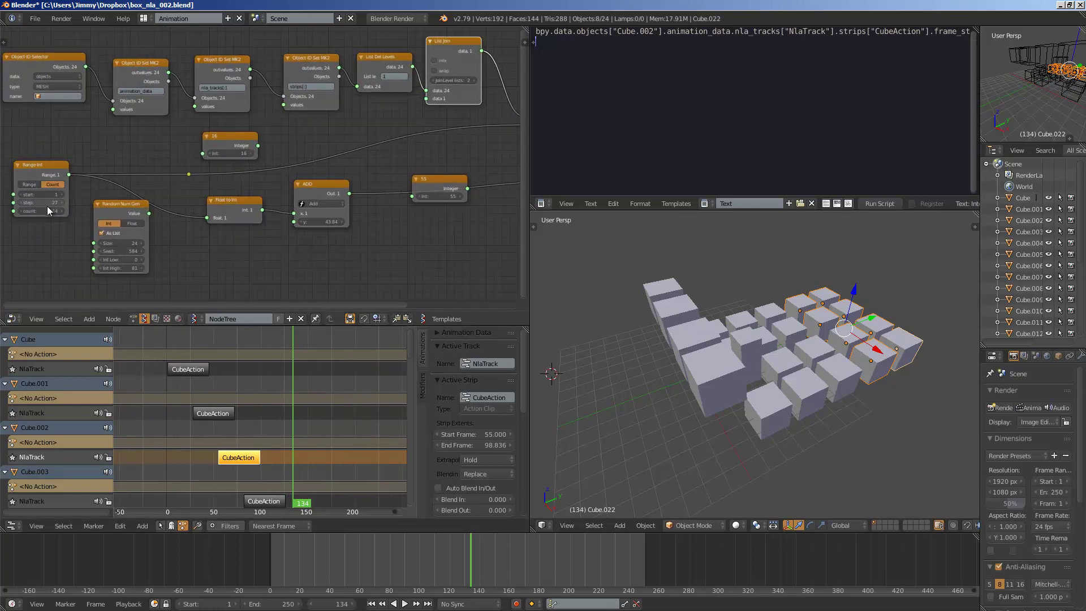
{"action": "left_click_drag", "start_coordinate": [44, 201], "coordinate": [85, 202]}
- Scrub the animation to frame 52 and select individual cubes to inspect the staggered motion
{"action": "left_click_drag", "start_coordinate": [291, 538], "coordinate": [347, 571]}
{"action": "middle_click_drag", "start_coordinate": [643, 454], "coordinate": [726, 416]}
{"action": "middle_click_drag", "start_coordinate": [780, 342], "coordinate": [752, 389]}
{"action": "right_click", "coordinate": [767, 415]}
{"action": "right_click", "coordinate": [834, 400]}
- Move the Random Num Gen node closer beneath the Range Int node
{"action": "scroll", "coordinate": [269, 382], "scroll_direction": "down", "scroll_amount": 2}
{"action": "left_click_drag", "start_coordinate": [127, 205], "coordinate": [172, 206]}
{"action": "middle_click_drag", "start_coordinate": [296, 250], "coordinate": [309, 267]}
{"action": "scroll", "coordinate": [308, 267], "scroll_direction": "down", "scroll_amount": 1}
{"action": "scroll", "coordinate": [309, 266], "scroll_direction": "up", "scroll_amount": 1}
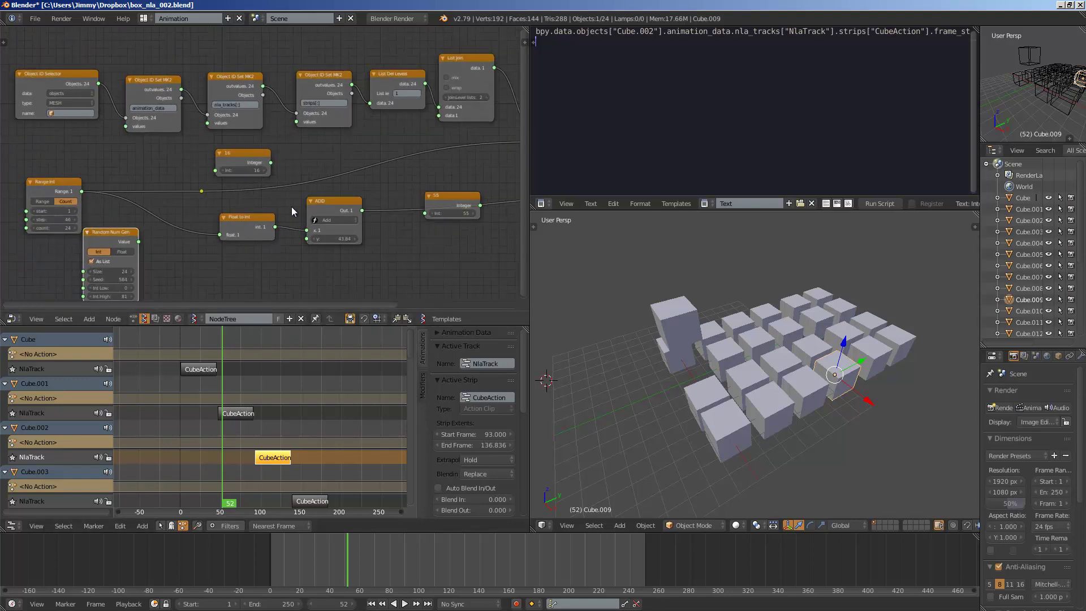
{"action": "middle_click_drag", "start_coordinate": [616, 300], "coordinate": [657, 318]}
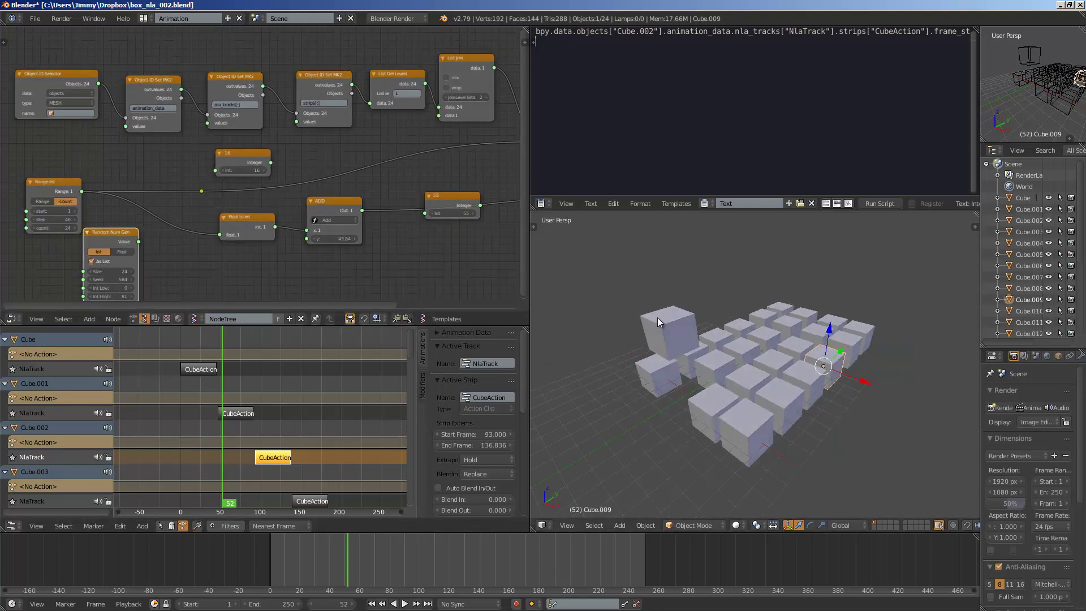
{"action": "left_click", "coordinate": [53, 24]}
{"action": "middle_click_drag", "start_coordinate": [591, 314], "coordinate": [600, 317]}
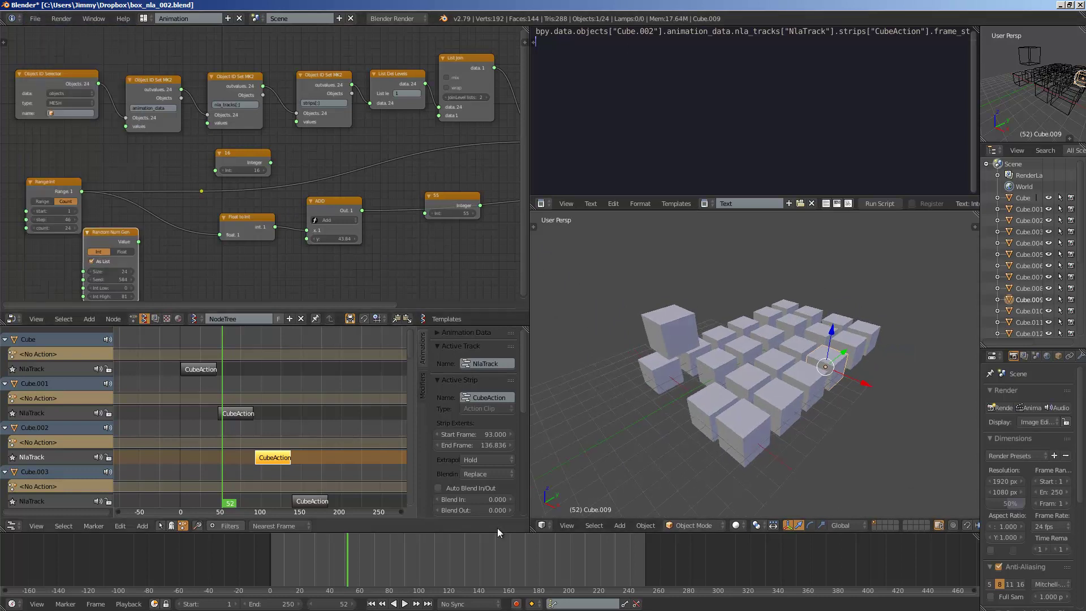
- Scrub and play the staggered animation, checking the motion of the second cube, Cube.001
{"action": "left_click_drag", "start_coordinate": [379, 558], "coordinate": [539, 560]}
{"action": "right_click", "coordinate": [732, 372]}
{"action": "mouse_move", "coordinate": [396, 544]}
{"action": "left_mouse_down"}
{"action": "mouse_move", "coordinate": [337, 544]}
{"action": "mouse_move", "coordinate": [423, 540]}
{"action": "mouse_move", "coordinate": [280, 541]}
{"action": "mouse_move", "coordinate": [429, 544]}
{"action": "mouse_move", "coordinate": [354, 541]}
{"action": "mouse_move", "coordinate": [403, 541]}
{"action": "left_mouse_up"}
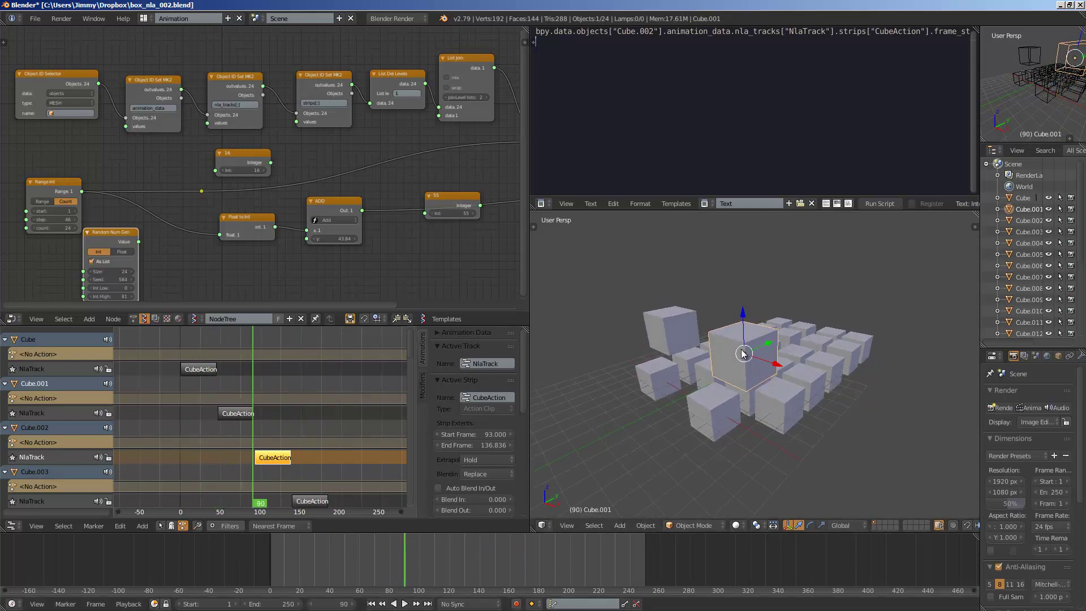
{"action": "key", "text": "alt+a"}
{"action": "left_click_drag", "start_coordinate": [333, 568], "coordinate": [505, 567]}
{"action": "key", "text": "Escape"}
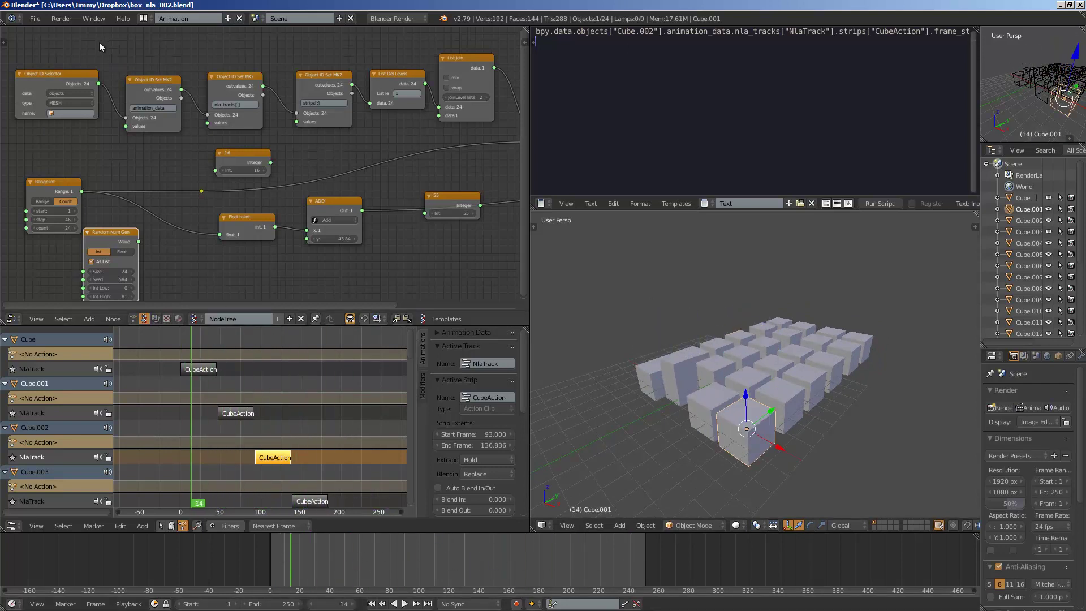
- Start a new scene by reloading the start-up file
{"action": "left_click", "coordinate": [35, 18]}
{"action": "left_click", "coordinate": [46, 29]}
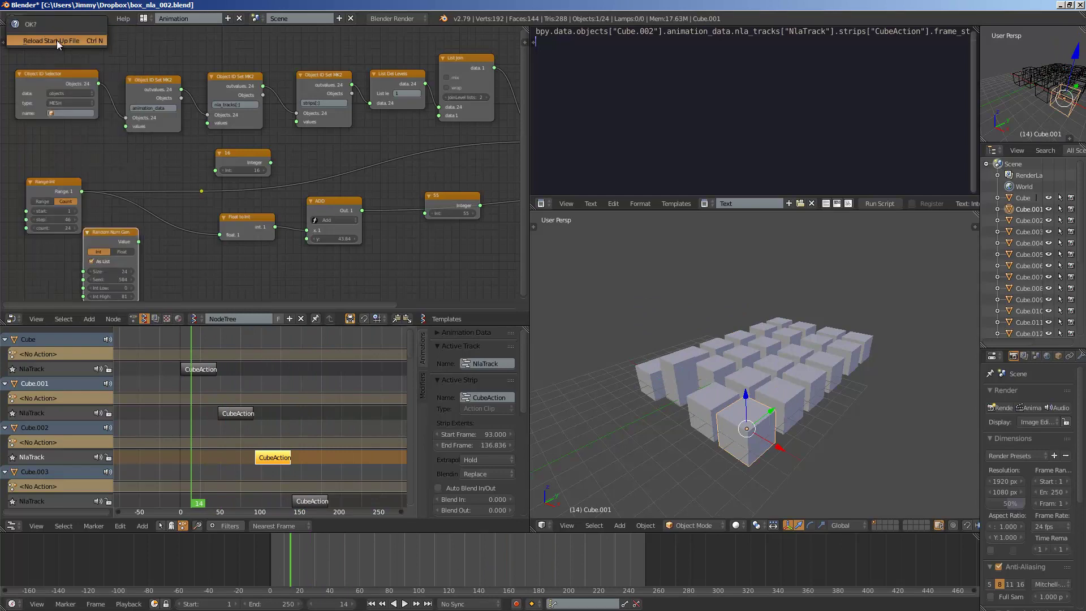
{"action": "left_click", "coordinate": [58, 41]}
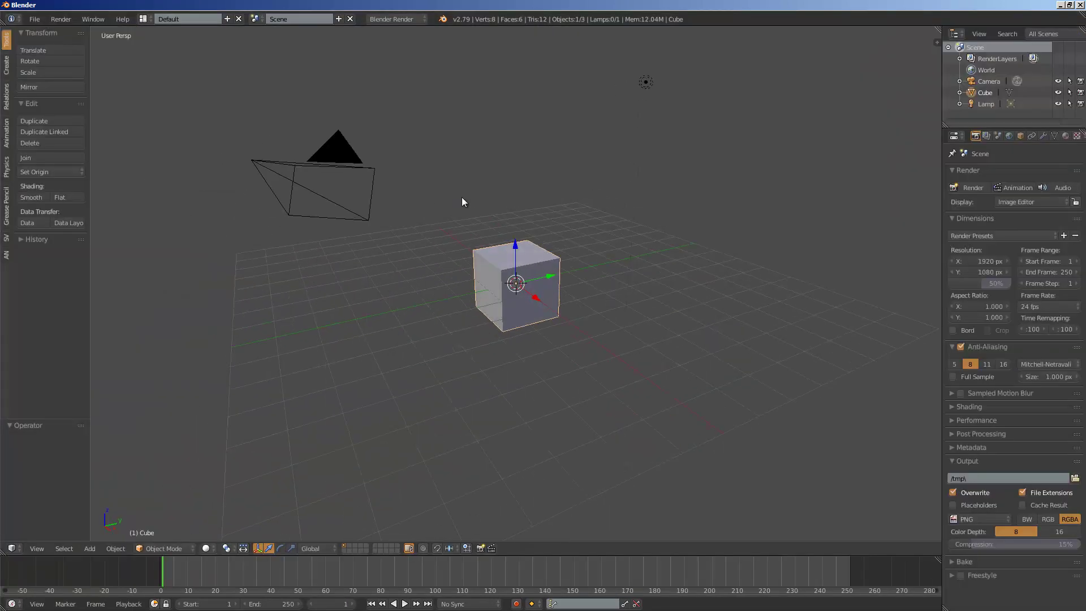
- Delete the camera and the lamp, leaving only the default cube, and select the cube
{"action": "right_click", "coordinate": [301, 192]}
{"action": "right_click", "coordinate": [645, 82], "text": "shift"}
{"action": "key", "text": "Delete"}
{"action": "key", "text": "a"}
{"action": "scroll", "coordinate": [499, 250], "scroll_direction": "up", "scroll_amount": 2}
{"action": "middle_click_drag", "start_coordinate": [497, 251], "coordinate": [485, 227]}
- Save the scene as sv_NLA_demo_001.blend in the Dropbox folder
{"action": "left_click", "coordinate": [34, 19]}
{"action": "left_click", "coordinate": [77, 115]}
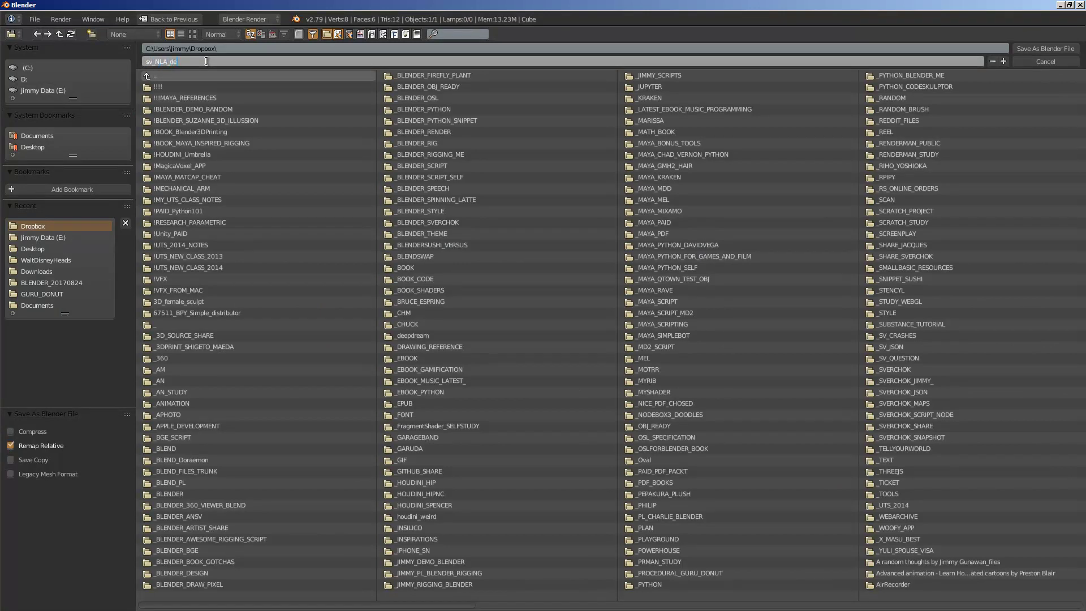
{"action": "type", "text": "sv_NLA_demo_001"}
{"action": "key", "text": "Return"}
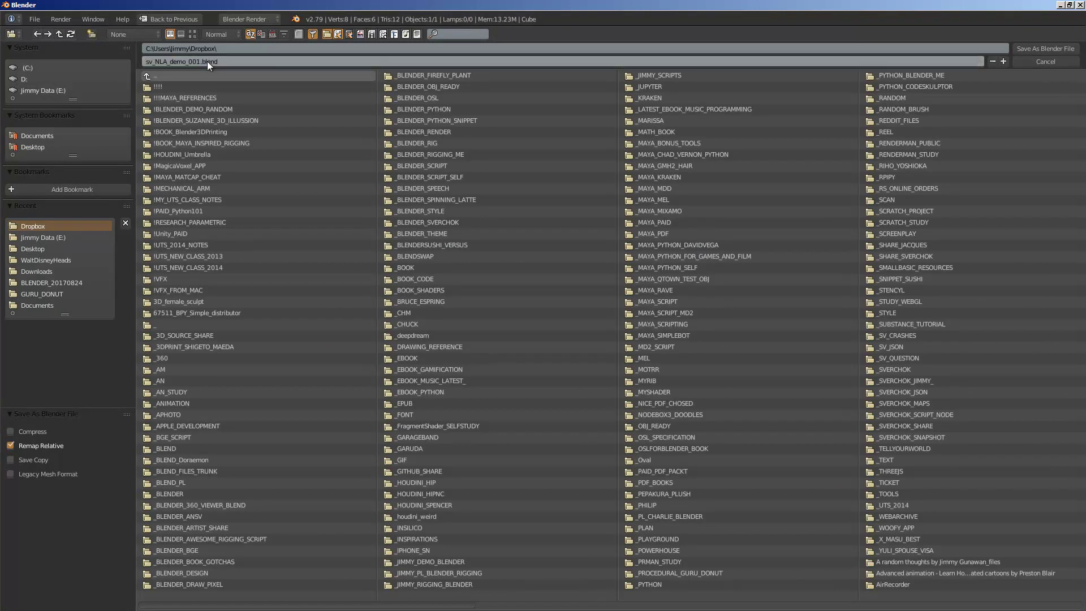
{"action": "left_click", "coordinate": [1024, 48]}
- Show the cube's transform properties and keyframe its location and scale at frame 1
{"action": "middle_click_drag", "start_coordinate": [553, 363], "coordinate": [611, 269]}
{"action": "left_click", "coordinate": [937, 43]}
{"action": "middle_click_drag", "start_coordinate": [696, 148], "coordinate": [603, 195]}
{"action": "scroll", "coordinate": [650, 170], "scroll_direction": "up", "scroll_amount": 2}
{"action": "middle_click_drag", "start_coordinate": [518, 292], "coordinate": [666, 274]}
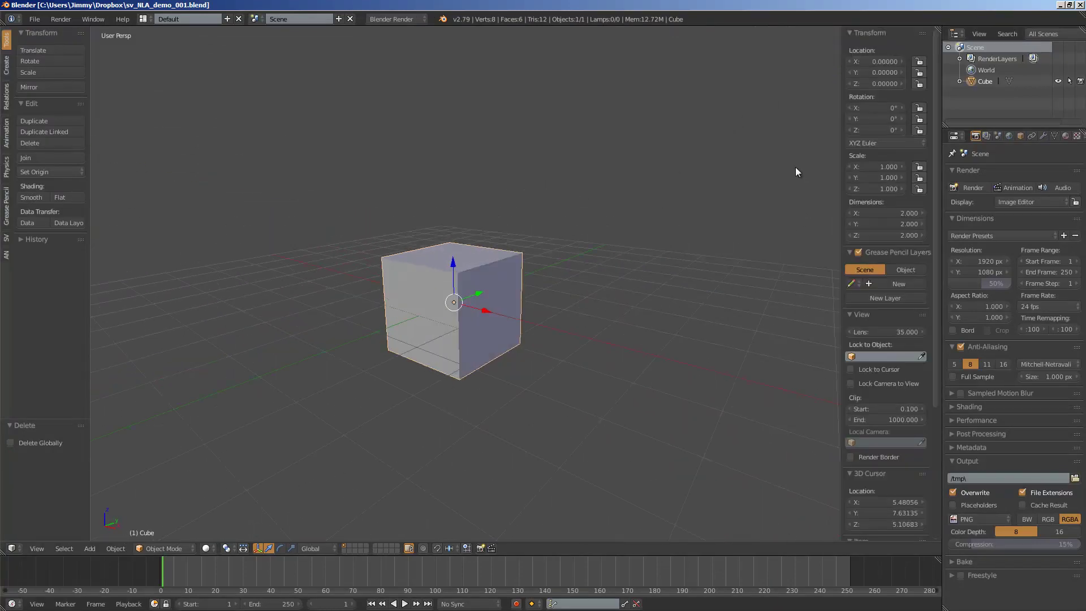
{"action": "middle_click_drag", "start_coordinate": [792, 172], "coordinate": [786, 138]}
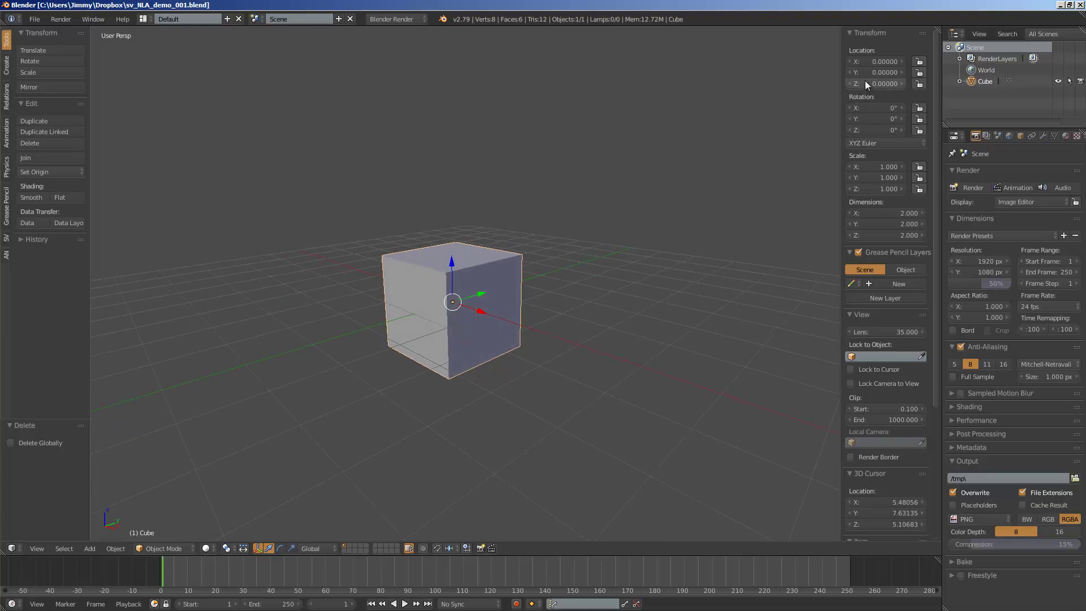
{"action": "key", "text": "i"}
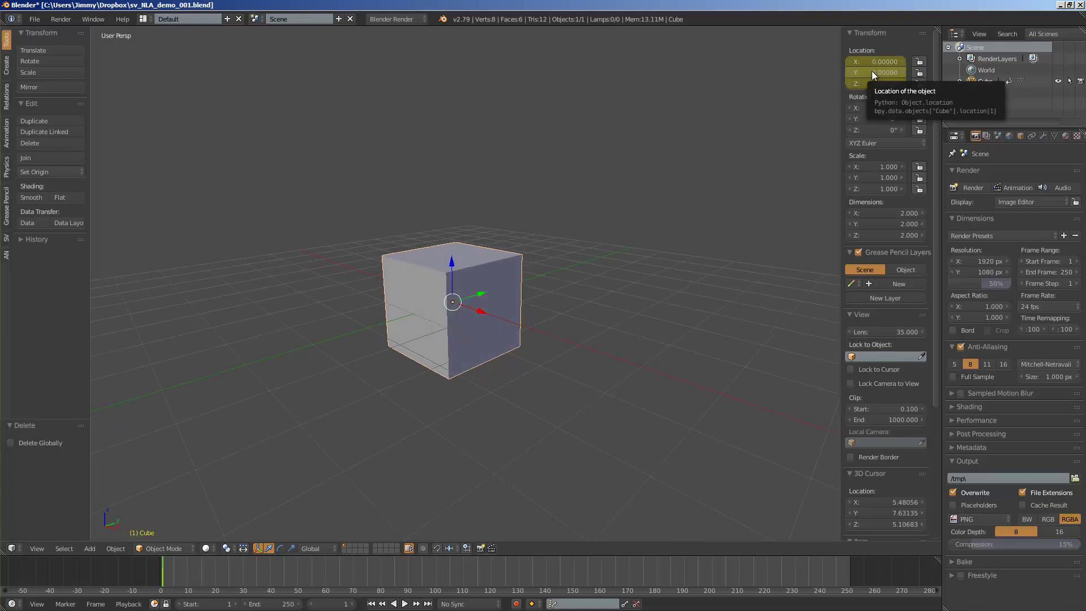
- Go to frame 40, raise the cube about 5.6 units along Z, and keyframe its location and scale
{"action": "key", "text": "alt+a"}
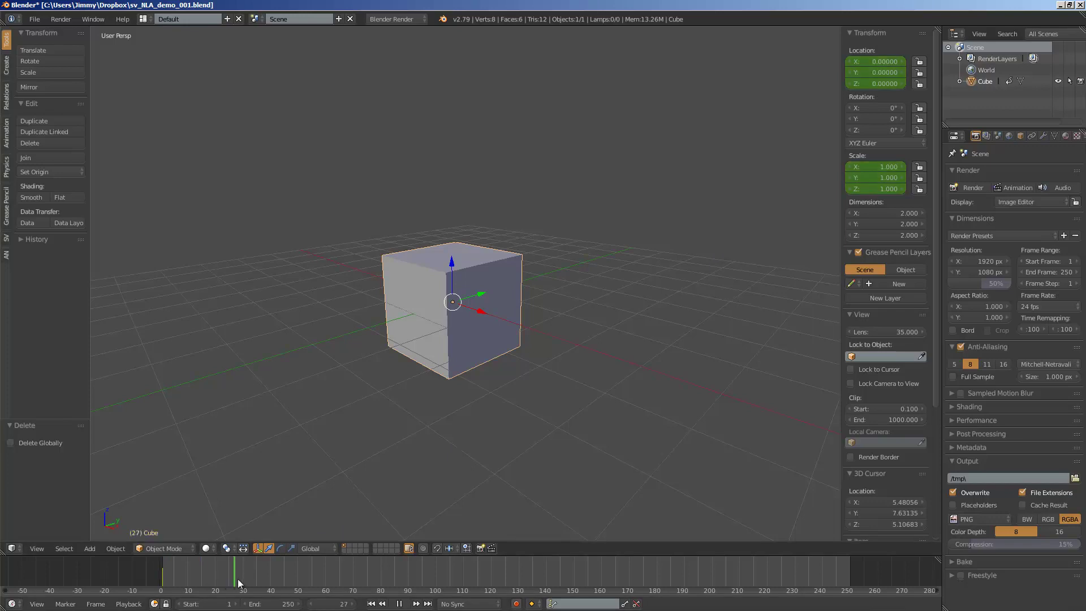
{"action": "key", "text": "alt+a"}
{"action": "scroll", "coordinate": [452, 387], "scroll_direction": "down", "scroll_amount": 1}
{"action": "middle_click_drag", "start_coordinate": [451, 391], "coordinate": [451, 378]}
{"action": "middle_click_drag", "start_coordinate": [467, 323], "coordinate": [450, 445], "text": "shift"}
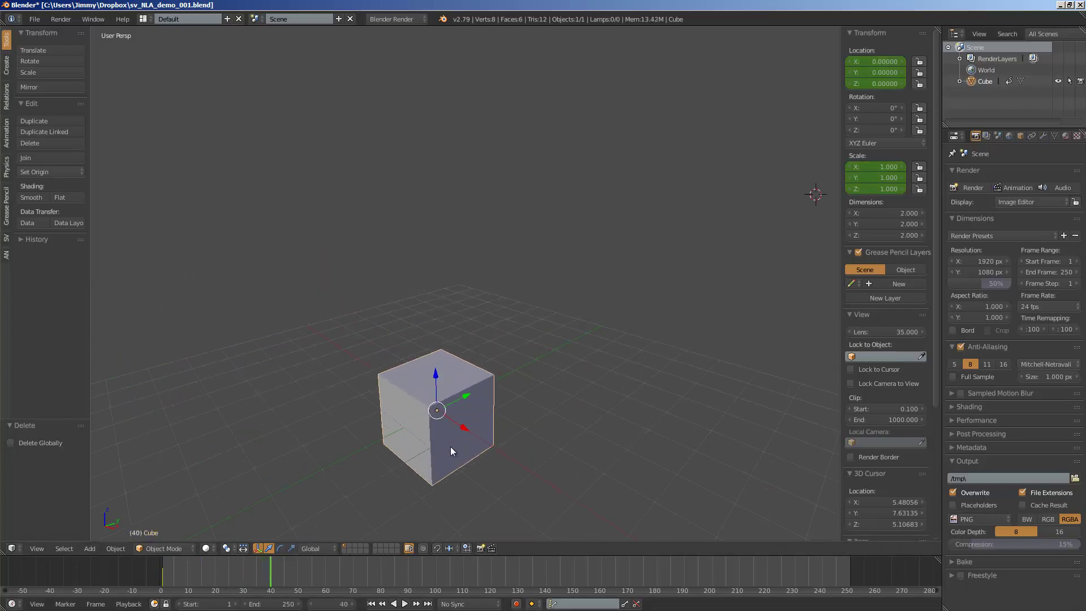
{"action": "scroll", "coordinate": [447, 372], "scroll_direction": "down", "scroll_amount": 2}
{"action": "left_click_drag", "start_coordinate": [443, 342], "coordinate": [434, 183]}
{"action": "key", "text": "i"}
{"action": "key", "text": "i"}
- Go to frame 20 and stretch the cube along Z to a scale of about 1.88
{"action": "left_click_drag", "start_coordinate": [244, 566], "coordinate": [215, 571]}
{"action": "middle_click_drag", "start_coordinate": [452, 317], "coordinate": [489, 312]}
{"action": "scroll", "coordinate": [464, 316], "scroll_direction": "up", "scroll_amount": 1}
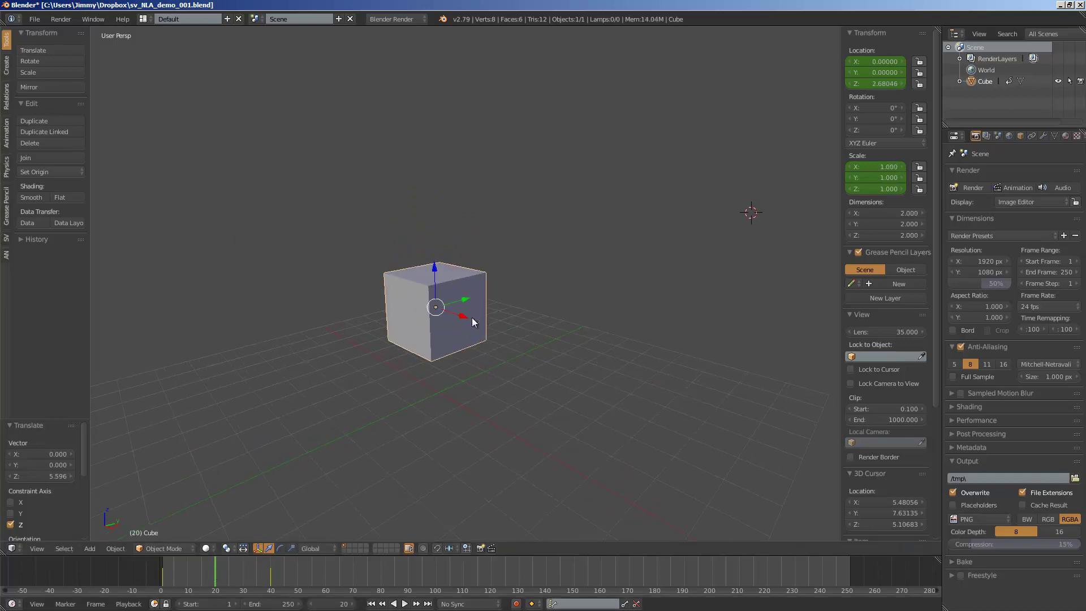
{"action": "key", "text": "s"}
{"action": "key", "text": "z"}
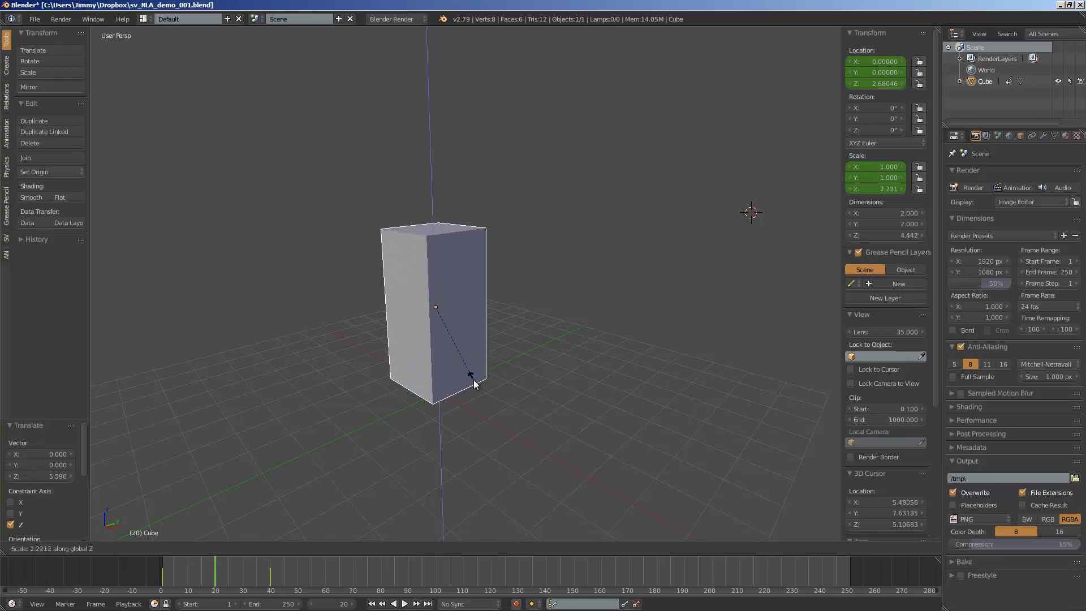
{"action": "left_click", "coordinate": [511, 323]}
{"action": "mouse_move", "coordinate": [512, 324]}
{"action": "middle_mouse_down"}
{"action": "mouse_move", "coordinate": [497, 328]}
{"action": "mouse_move", "coordinate": [501, 343]}
{"action": "middle_mouse_up"}
- Narrow the cube to about 0.566 in X and 0.614 in Y scale, and keyframe it at frame 20
{"action": "key", "text": "s"}
{"action": "key", "text": "x"}
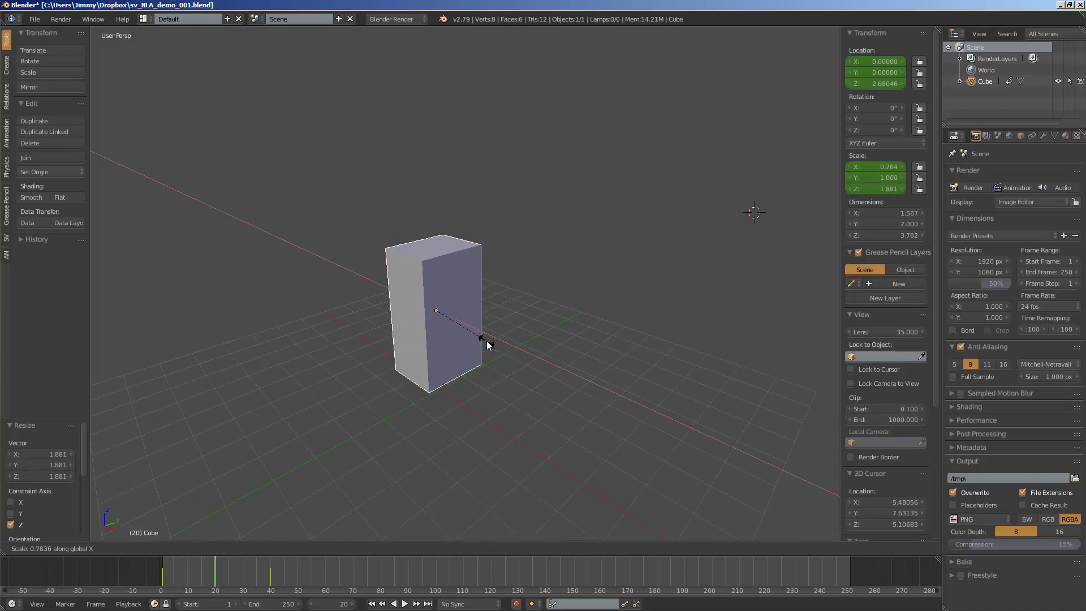
{"action": "left_click", "coordinate": [487, 342]}
{"action": "key", "text": "s"}
{"action": "key", "text": "y"}
{"action": "left_click", "coordinate": [464, 343]}
{"action": "middle_click_drag", "start_coordinate": [464, 343], "coordinate": [469, 315]}
{"action": "key", "text": "s"}
{"action": "key", "text": "x"}
{"action": "left_click", "coordinate": [475, 363]}
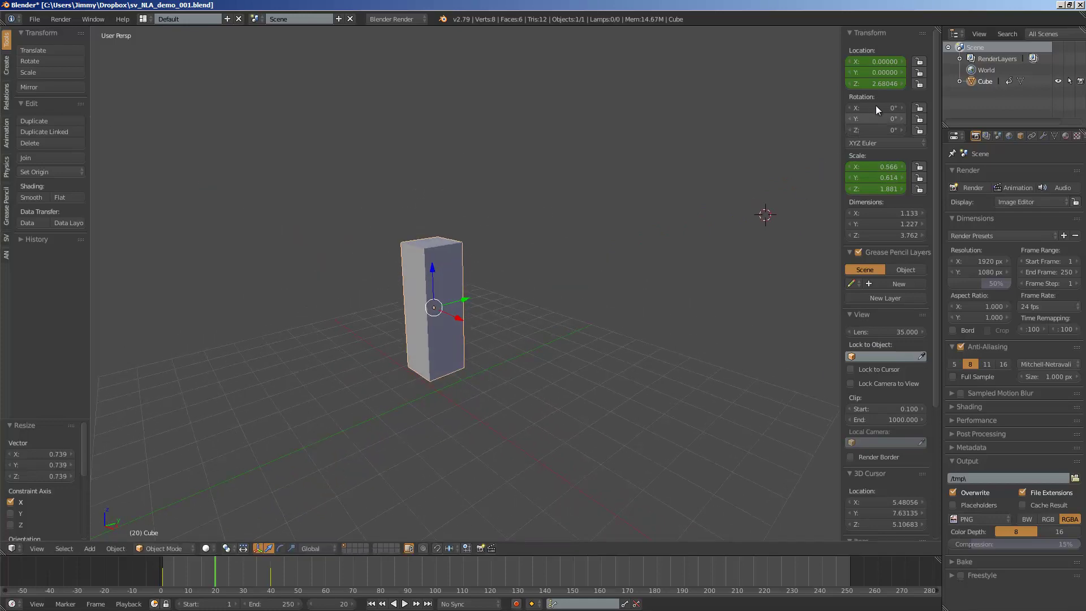
{"action": "key", "text": "i"}
- Play and scrub the cube's rising and stretching animation to review its motion
{"action": "key", "text": "alt+a"}
{"action": "mouse_move", "coordinate": [188, 595]}
{"action": "left_mouse_down"}
{"action": "mouse_move", "coordinate": [215, 585]}
{"action": "mouse_move", "coordinate": [106, 592]}
{"action": "mouse_move", "coordinate": [256, 588]}
{"action": "mouse_move", "coordinate": [208, 589]}
{"action": "left_mouse_up"}
{"action": "middle_click_drag", "start_coordinate": [339, 442], "coordinate": [415, 474]}
{"action": "mouse_move", "coordinate": [202, 574]}
{"action": "left_mouse_down"}
{"action": "mouse_move", "coordinate": [174, 582]}
{"action": "mouse_move", "coordinate": [294, 570]}
{"action": "mouse_move", "coordinate": [173, 574]}
{"action": "left_mouse_up"}
{"action": "middle_click_drag", "start_coordinate": [415, 417], "coordinate": [403, 395]}
{"action": "left_click_drag", "start_coordinate": [172, 578], "coordinate": [168, 574]}
{"action": "middle_click_drag", "start_coordinate": [378, 353], "coordinate": [419, 236]}
- Save the scene and store an incremented copy as sv_NLA_demo_002.blend
{"action": "key", "text": "ctrl+s"}
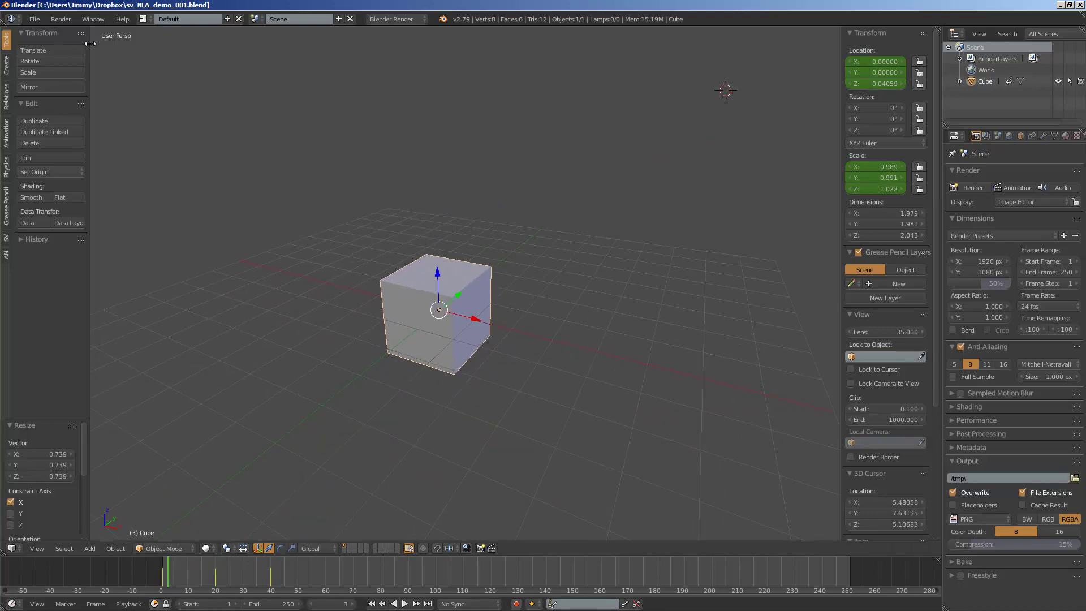
{"action": "left_click", "coordinate": [35, 18]}
{"action": "left_click", "coordinate": [75, 117]}
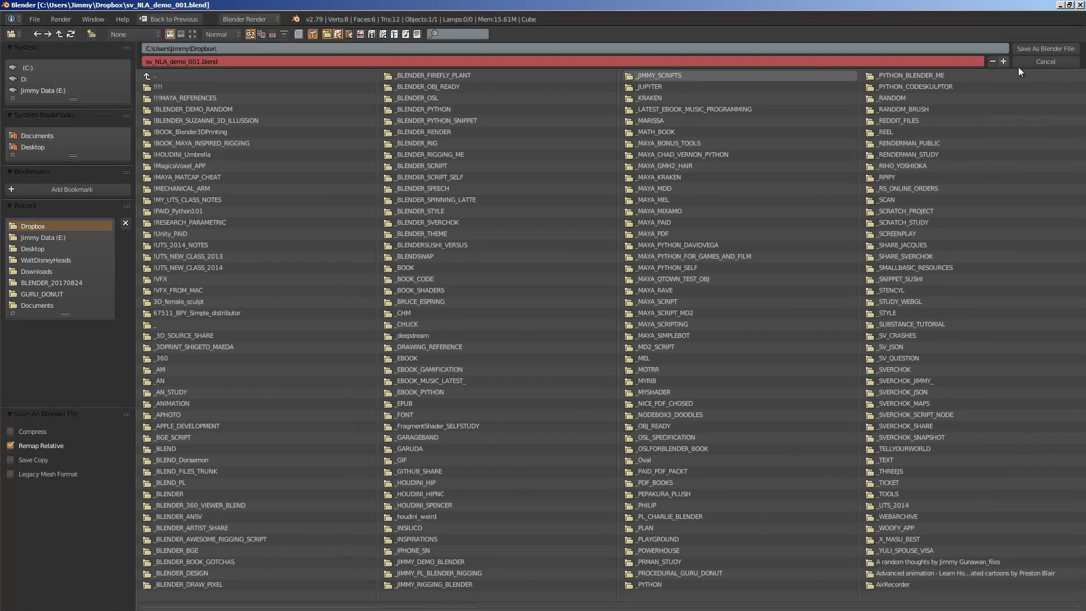
{"action": "left_click", "coordinate": [1004, 61]}
{"action": "left_click", "coordinate": [1019, 49]}
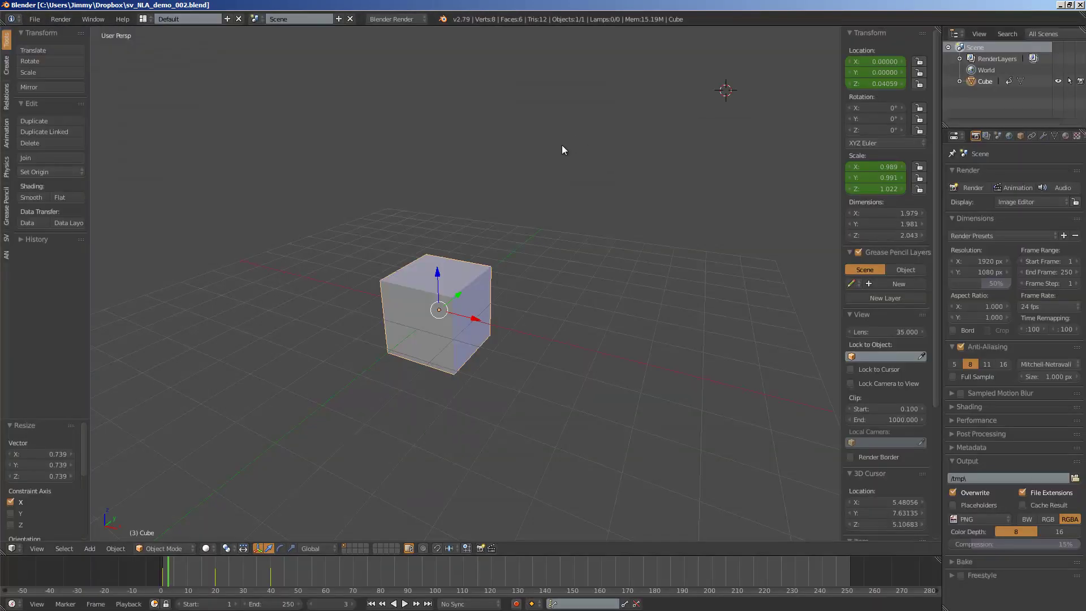
- Switch to the Animation screen layout and bring the CubeAction keyframes into closer view in the Dope Sheet
{"action": "left_click", "coordinate": [147, 20]}
{"action": "left_click", "coordinate": [161, 46]}
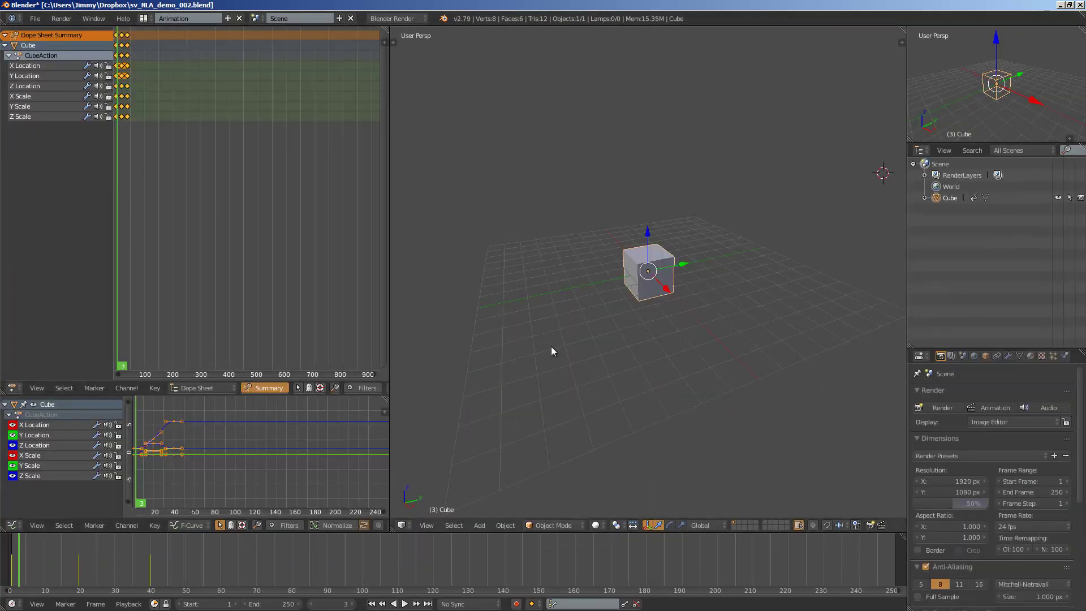
{"action": "scroll", "coordinate": [569, 335], "scroll_direction": "up", "scroll_amount": 4}
{"action": "middle_click_drag", "start_coordinate": [135, 178], "coordinate": [314, 181]}
{"action": "scroll", "coordinate": [229, 167], "scroll_direction": "up", "scroll_amount": 3}
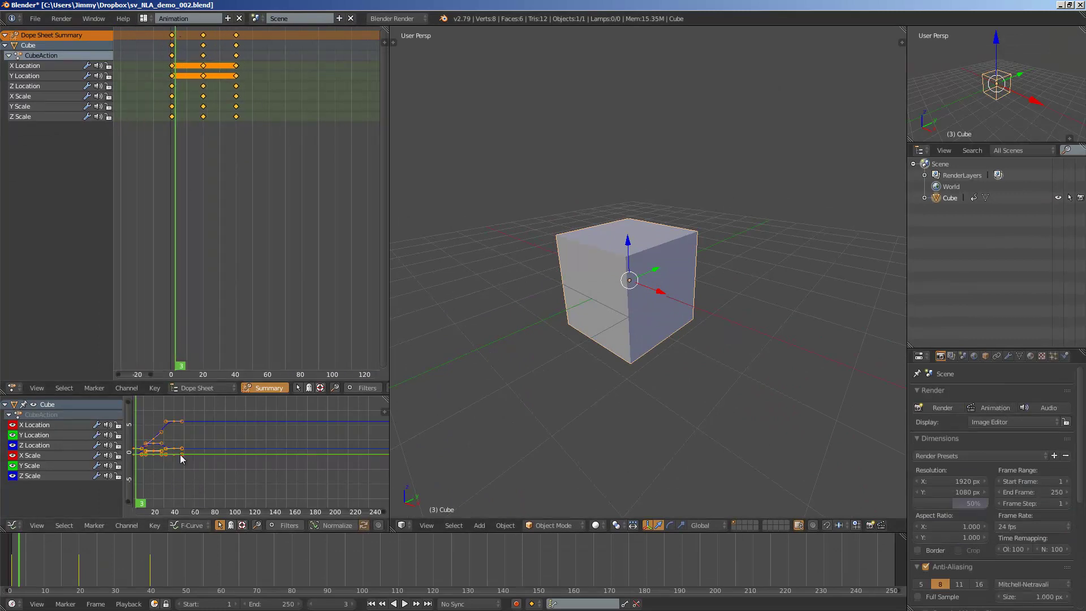
- Enlarge the Graph Editor area and change it to the NLA Editor
{"action": "left_click_drag", "start_coordinate": [217, 394], "coordinate": [200, 316]}
{"action": "middle_click_drag", "start_coordinate": [187, 324], "coordinate": [221, 349]}
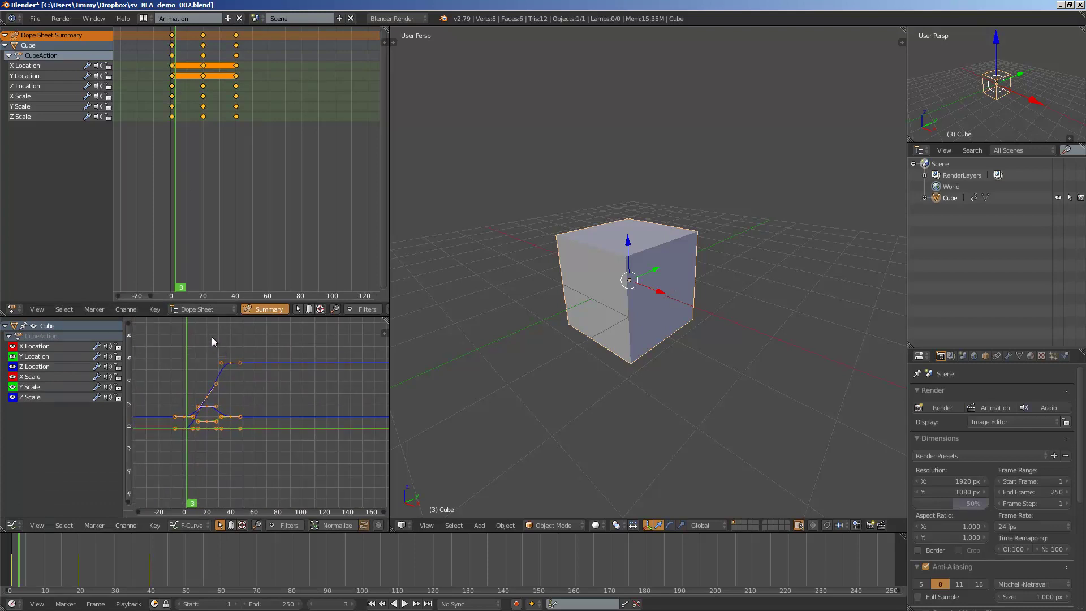
{"action": "left_click", "coordinate": [12, 526]}
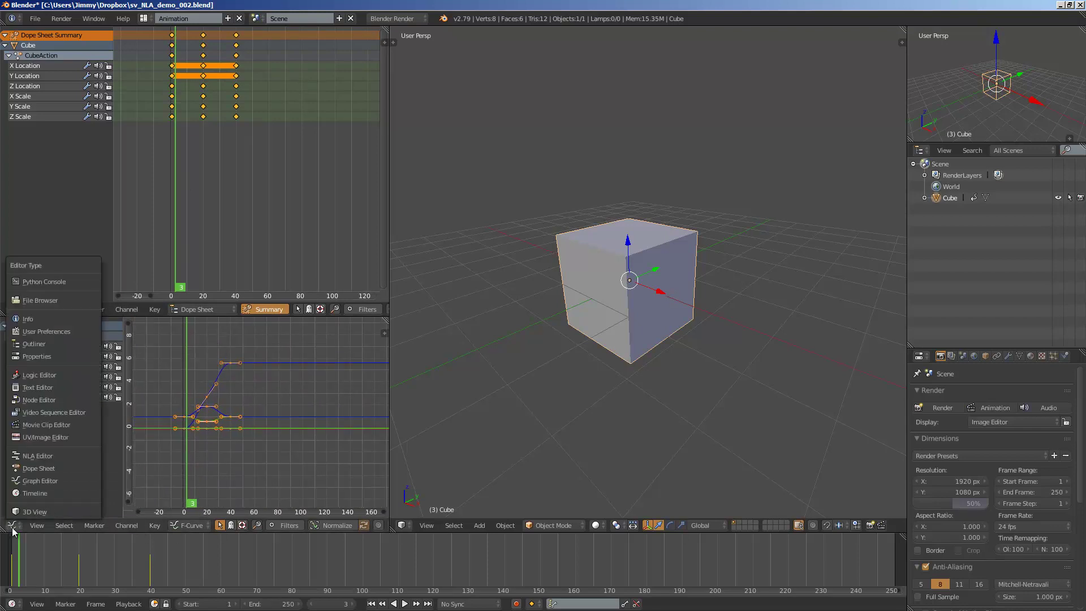
{"action": "left_click", "coordinate": [48, 457]}
{"action": "middle_click_drag", "start_coordinate": [140, 408], "coordinate": [188, 376]}
{"action": "middle_click_drag", "start_coordinate": [192, 164], "coordinate": [168, 276]}
- Push CubeAction down into a strip on a new NLA track and play the animation to check it
{"action": "left_click", "coordinate": [192, 309]}
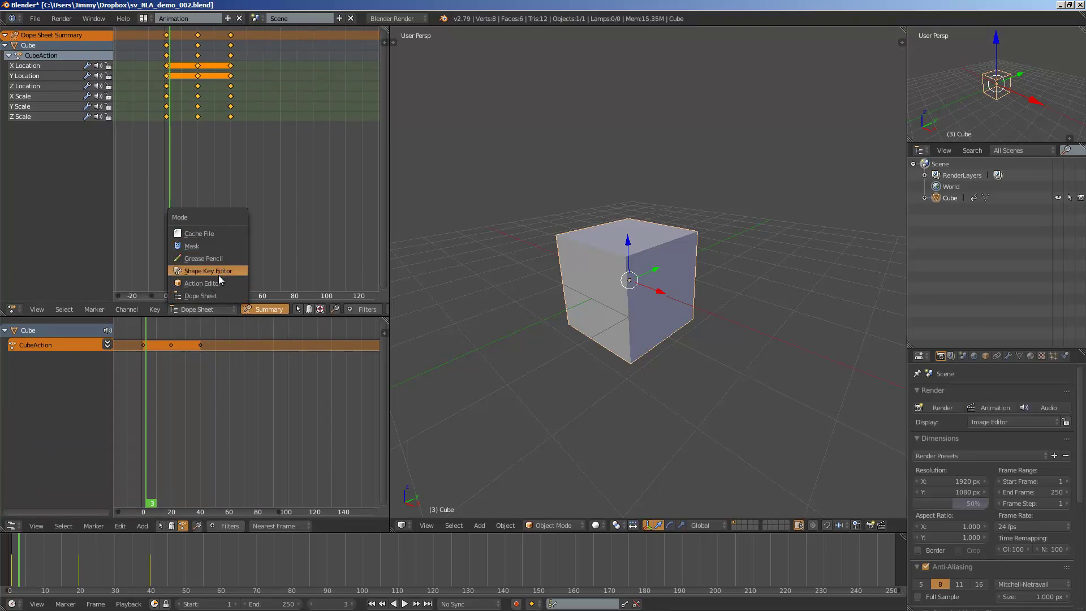
{"action": "left_click", "coordinate": [143, 139]}
{"action": "left_click", "coordinate": [108, 345]}
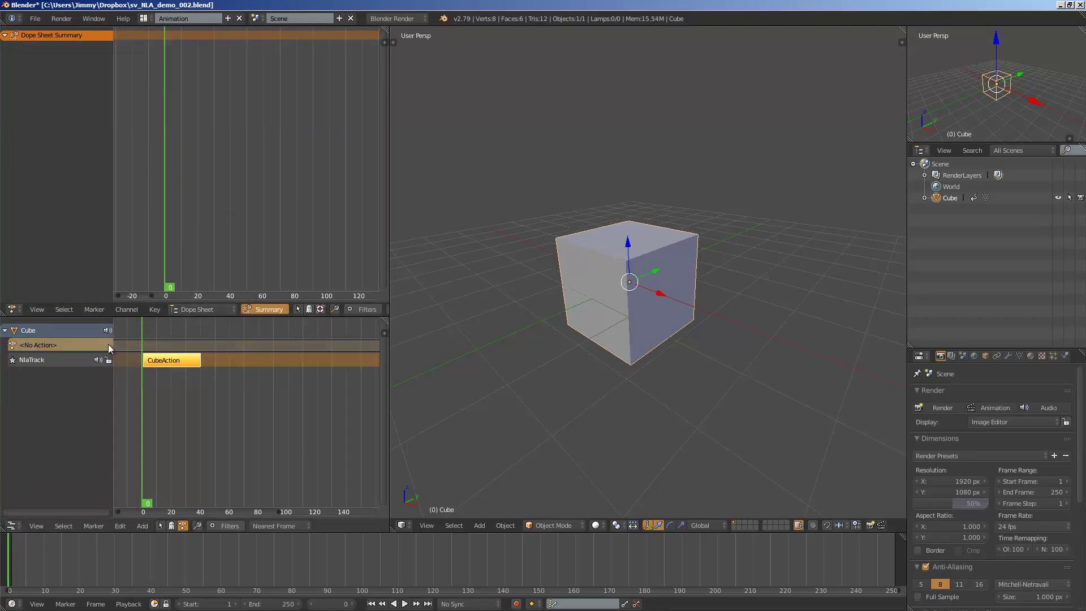
{"action": "mouse_move", "coordinate": [148, 335]}
{"action": "left_mouse_down"}
{"action": "mouse_move", "coordinate": [162, 339]}
{"action": "mouse_move", "coordinate": [141, 345]}
{"action": "mouse_move", "coordinate": [194, 346]}
{"action": "mouse_move", "coordinate": [143, 340]}
{"action": "left_mouse_up"}
{"action": "left_click_drag", "start_coordinate": [233, 344], "coordinate": [143, 334]}
{"action": "key", "text": "alt+a"}
{"action": "key", "text": "alt+a"}
- Duplicate the animated cube three times along the X axis to form a row of four cubes
{"action": "middle_click_drag", "start_coordinate": [556, 254], "coordinate": [620, 345]}
{"action": "key", "text": "shift+d"}
{"action": "left_click", "coordinate": [720, 354]}
{"action": "middle_click_drag", "start_coordinate": [720, 354], "coordinate": [579, 352]}
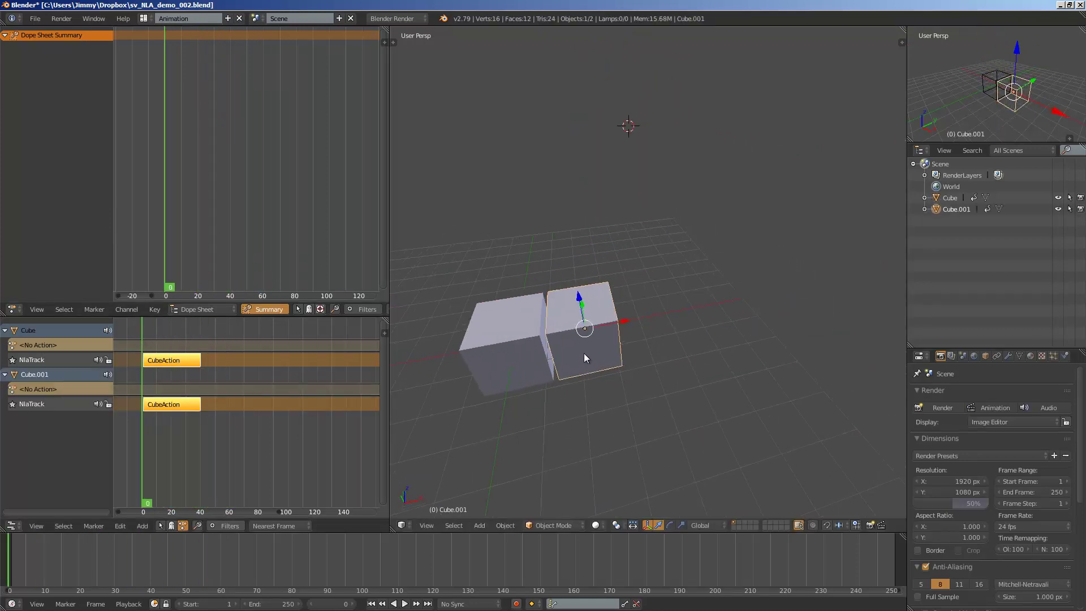
{"action": "key", "text": "shift+d"}
{"action": "left_click", "coordinate": [651, 336]}
{"action": "key", "text": "shift+d"}
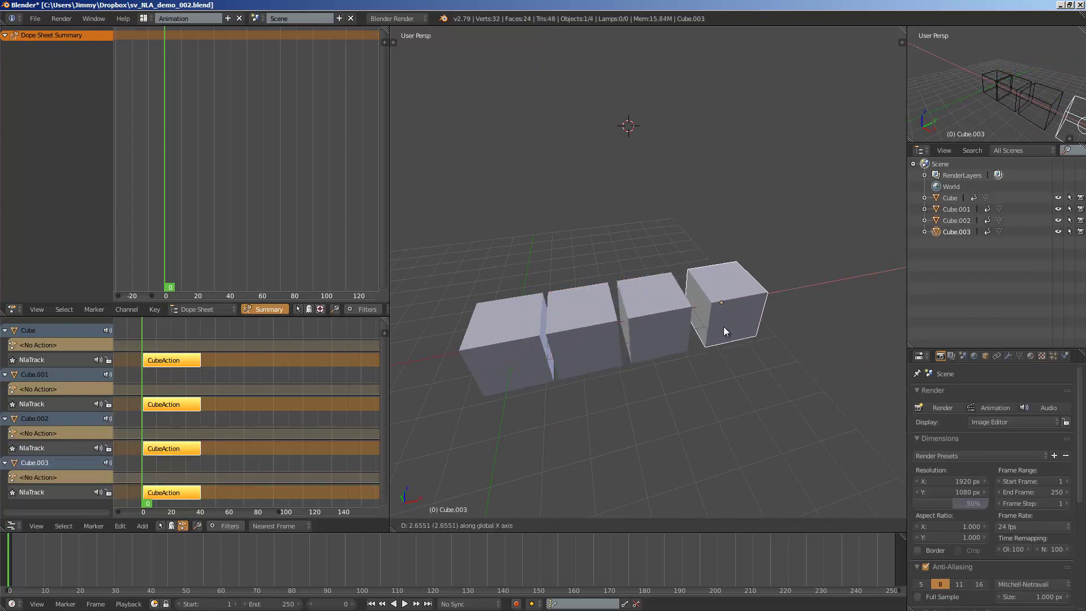
{"action": "left_click", "coordinate": [724, 327]}
{"action": "middle_click_drag", "start_coordinate": [724, 327], "coordinate": [640, 319]}
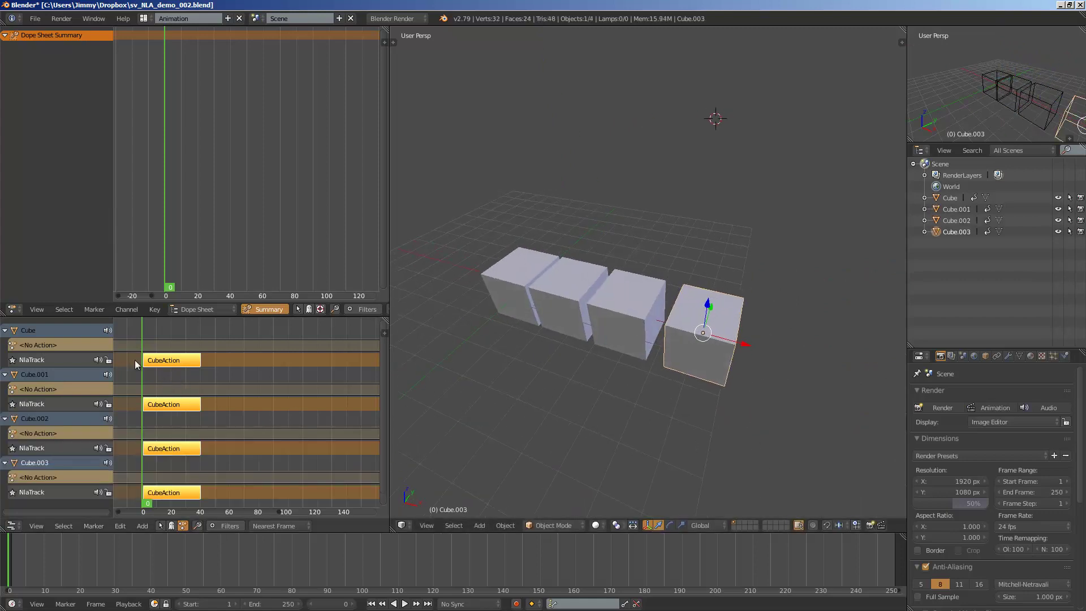
{"action": "middle_click_drag", "start_coordinate": [487, 345], "coordinate": [481, 347]}
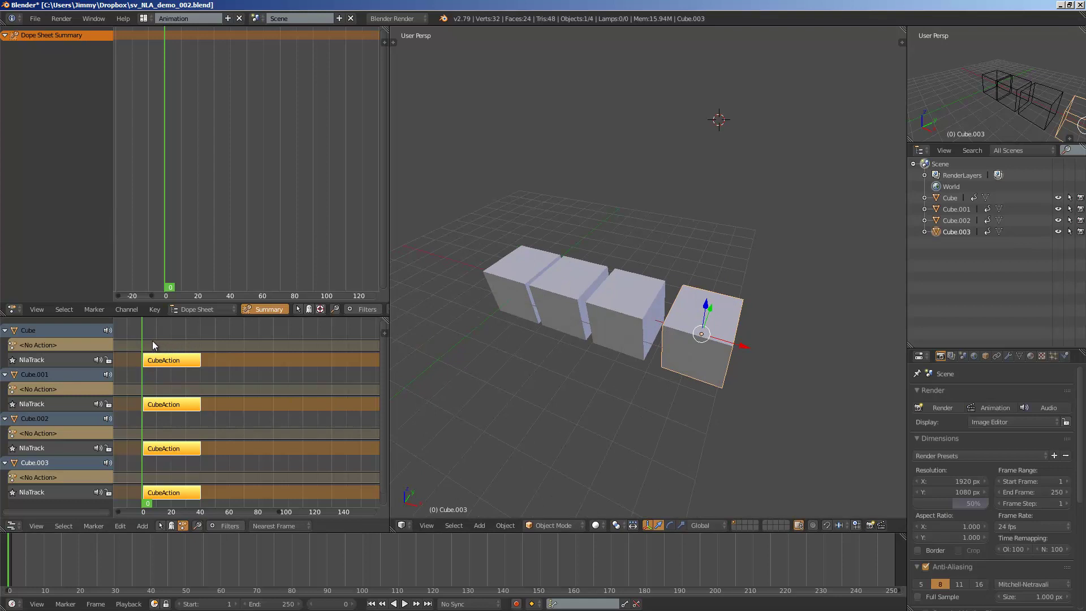
- Play the animation of the four-cube row and stop partway to examine the cubes' positions
{"action": "key", "text": "alt+a"}
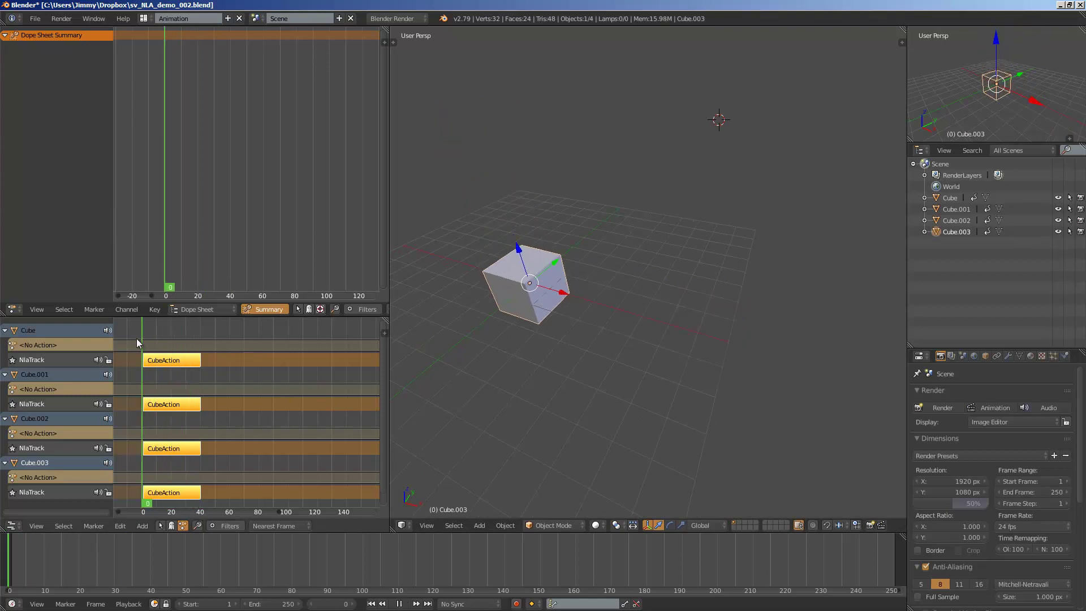
{"action": "key", "text": "alt+a"}
{"action": "mouse_move", "coordinate": [544, 255]}
{"action": "middle_mouse_down"}
{"action": "mouse_move", "coordinate": [531, 245]}
{"action": "mouse_move", "coordinate": [578, 245]}
{"action": "mouse_move", "coordinate": [560, 254]}
{"action": "middle_mouse_up"}
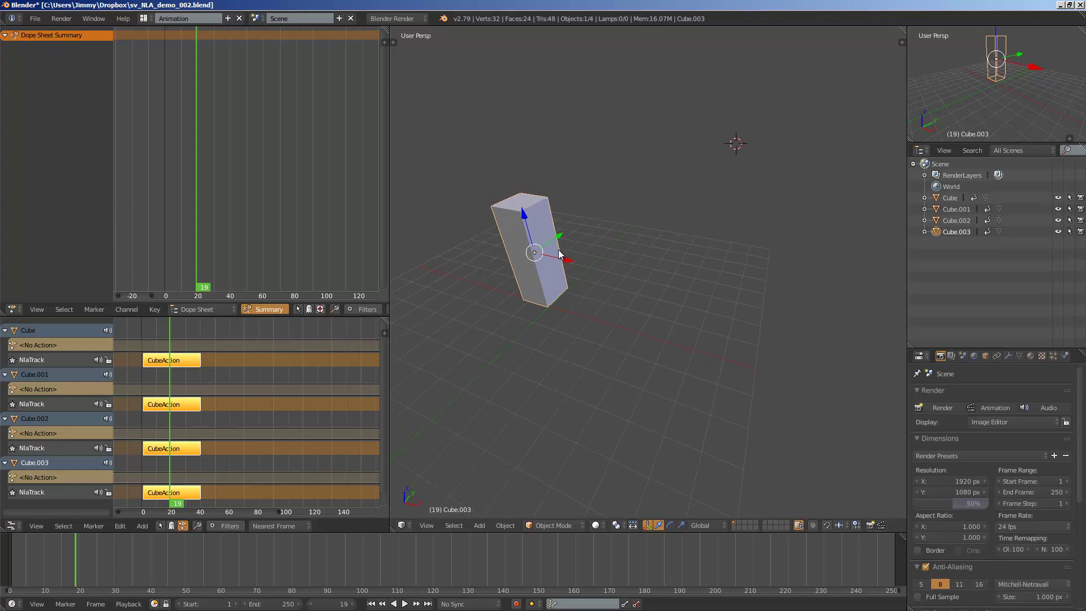
{"action": "middle_click_drag", "start_coordinate": [554, 274], "coordinate": [559, 278]}
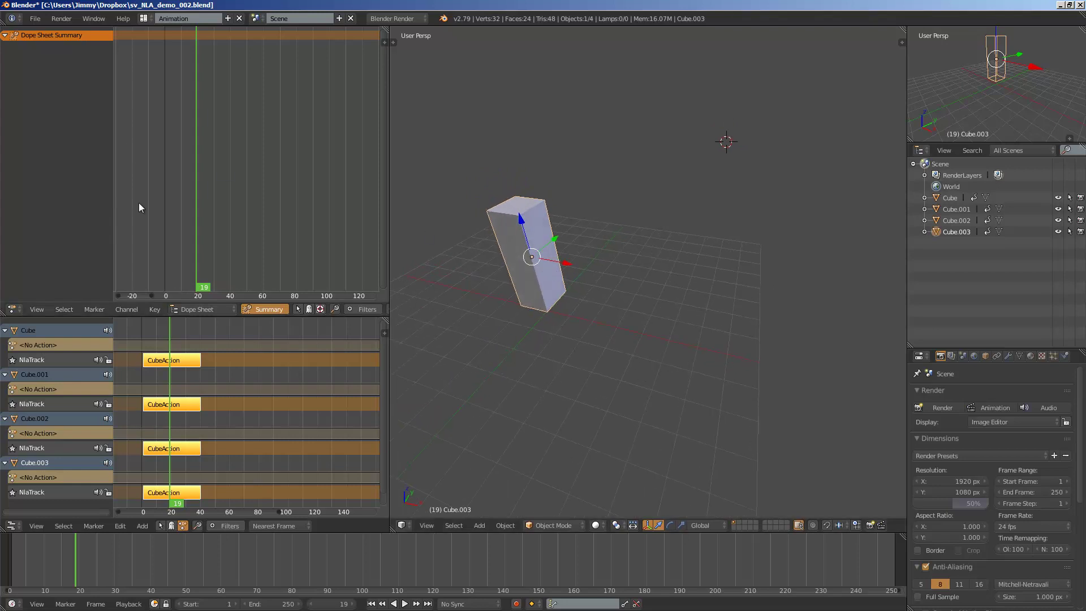
- Switch the Dope Sheet to the Action Editor and assign CubeAction to Cube.003 to show its keyframe channels
{"action": "left_click", "coordinate": [191, 307]}
{"action": "left_click", "coordinate": [194, 283]}
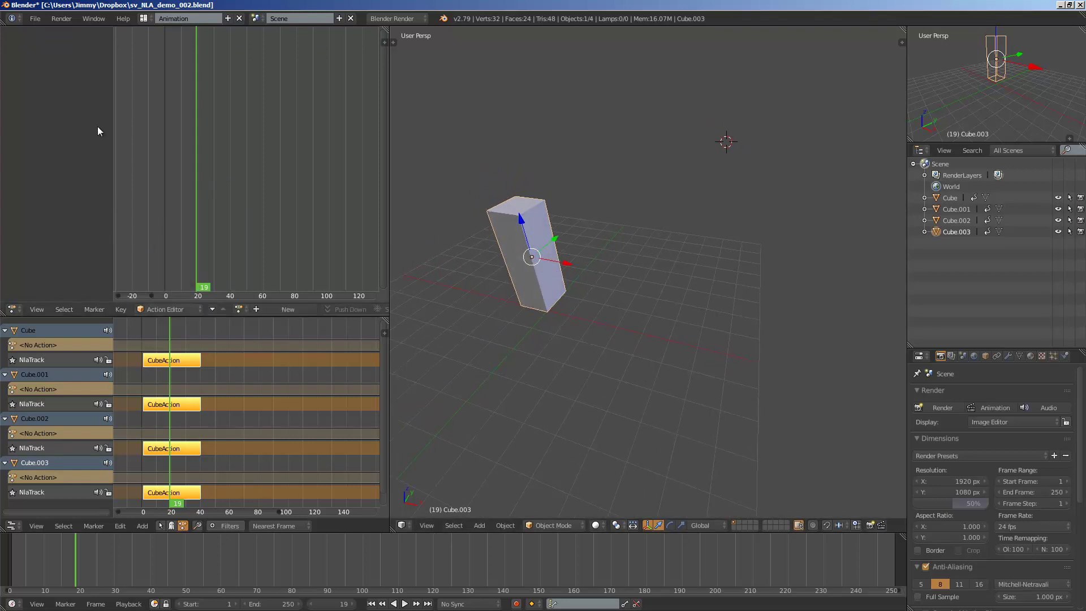
{"action": "middle_click_drag", "start_coordinate": [199, 113], "coordinate": [141, 184], "text": "ctrl"}
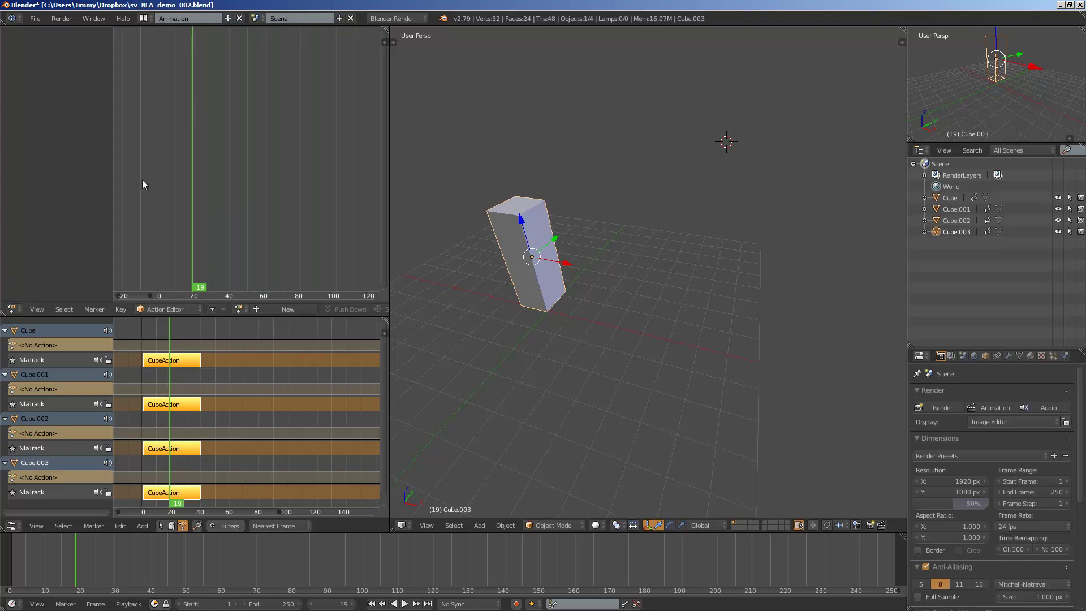
{"action": "left_click", "coordinate": [238, 309]}
{"action": "left_click", "coordinate": [246, 326]}
{"action": "middle_click_drag", "start_coordinate": [187, 116], "coordinate": [209, 116]}
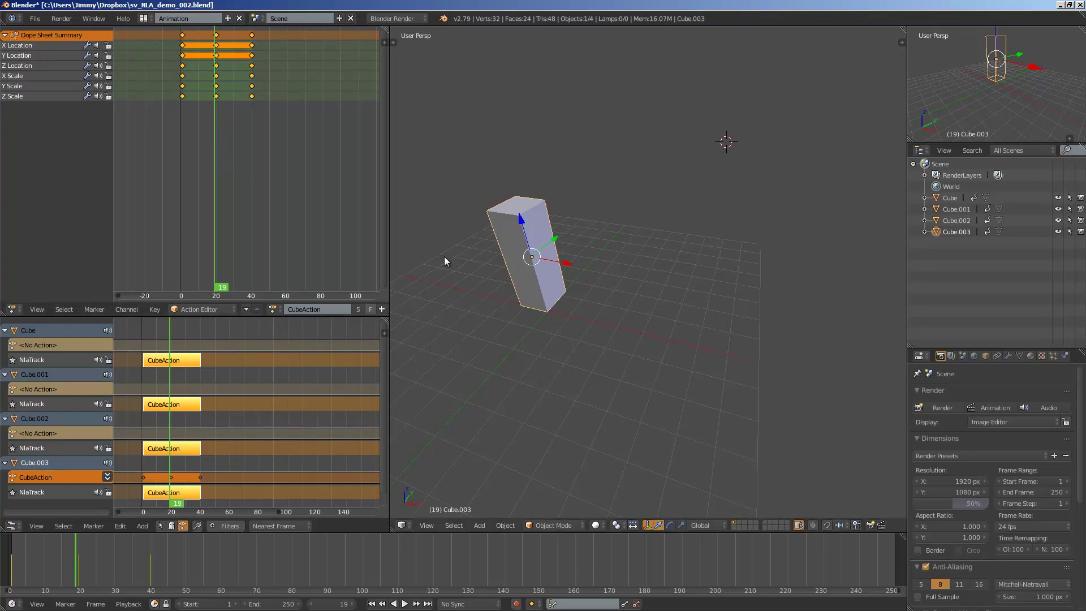
- Try to separate the overlapping duplicate cubes by moving them apart along the X axis
{"action": "right_click", "coordinate": [562, 265]}
{"action": "key", "text": "g"}
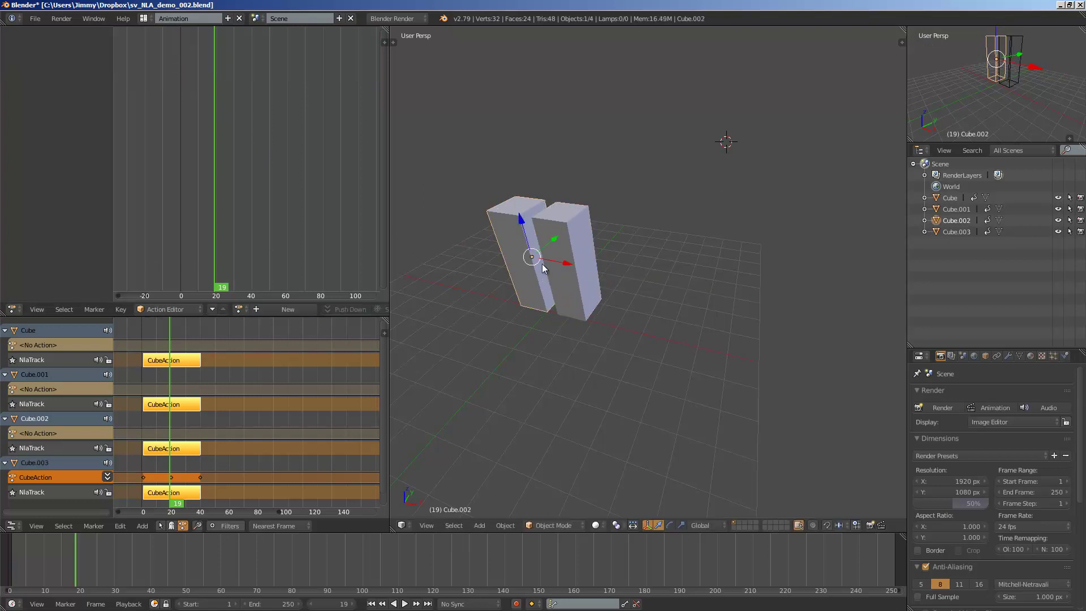
{"action": "left_click", "coordinate": [640, 281]}
{"action": "right_click", "coordinate": [560, 266]}
{"action": "key", "text": "g"}
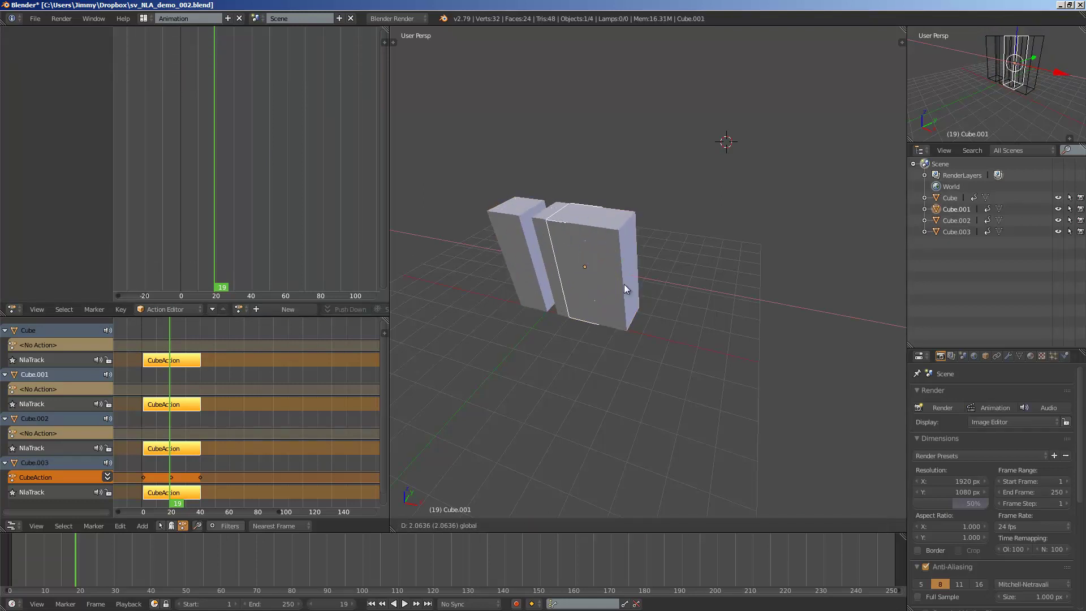
{"action": "left_click", "coordinate": [690, 302]}
- Return to the first frame and play the animation to check the repositioned cubes
{"action": "middle_click_drag", "start_coordinate": [687, 273], "coordinate": [609, 311]}
{"action": "left_click_drag", "start_coordinate": [105, 546], "coordinate": [8, 565]}
{"action": "middle_click_drag", "start_coordinate": [558, 435], "coordinate": [645, 331]}
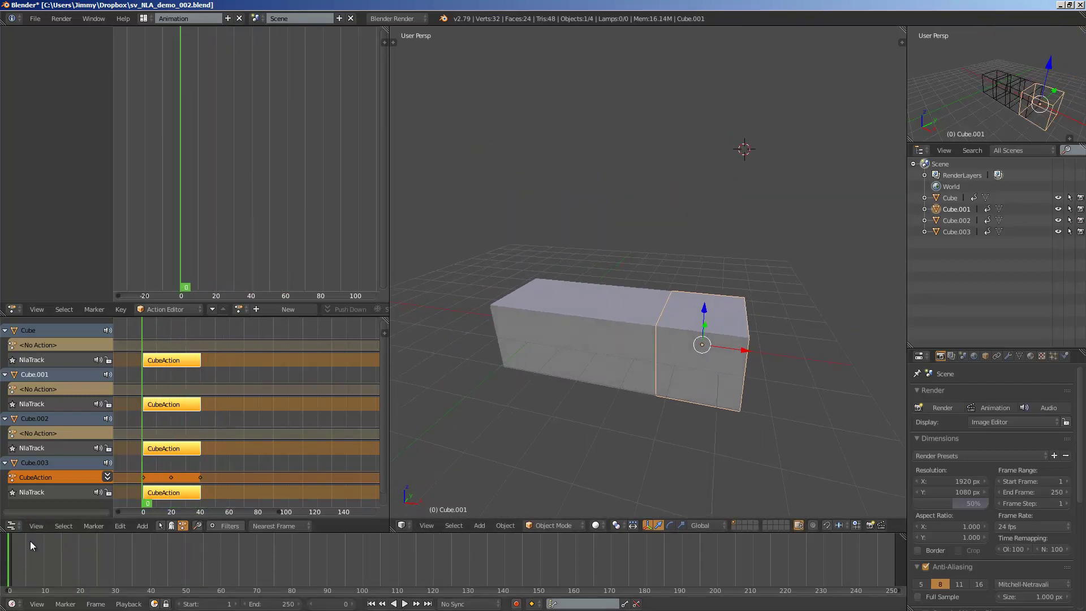
{"action": "key", "text": "alt+a"}
{"action": "mouse_move", "coordinate": [42, 564]}
{"action": "left_mouse_down"}
{"action": "mouse_move", "coordinate": [144, 558]}
{"action": "mouse_move", "coordinate": [27, 551]}
{"action": "left_mouse_up"}
{"action": "key", "text": "alt+a"}
- Select the three duplicate cubes and delete them, keeping the original cube
{"action": "right_click", "coordinate": [667, 354]}
{"action": "right_click", "coordinate": [595, 321]}
{"action": "right_click", "coordinate": [535, 316]}
{"action": "middle_click_drag", "start_coordinate": [541, 319], "coordinate": [549, 389]}
{"action": "right_click", "coordinate": [599, 327]}
{"action": "right_click", "coordinate": [638, 331], "text": "shift"}
{"action": "right_click", "coordinate": [674, 331], "text": "shift"}
{"action": "key", "text": "x"}
{"action": "left_click", "coordinate": [674, 331]}
- Duplicate the original cube along the X axis, repeat it twice for a row of four, and scrub the timeline
{"action": "right_click", "coordinate": [545, 315]}
{"action": "key", "text": "shift+d"}
{"action": "key", "text": "x"}
{"action": "left_click", "coordinate": [619, 399]}
{"action": "key", "text": "shift+r"}
{"action": "key", "text": "shift+r"}
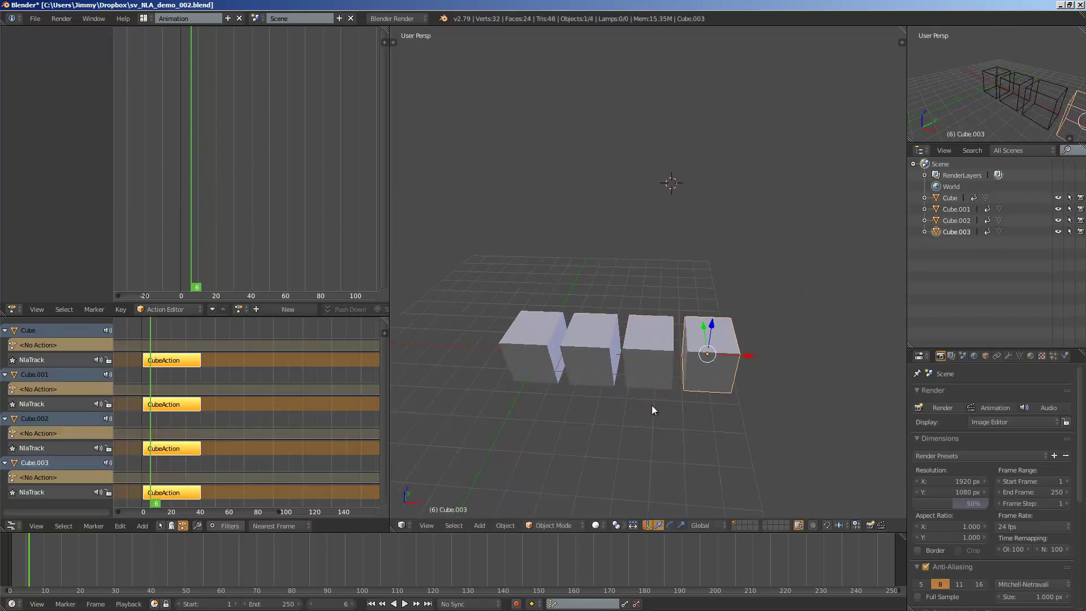
{"action": "middle_click_drag", "start_coordinate": [653, 405], "coordinate": [686, 368]}
{"action": "scroll", "coordinate": [670, 392], "scroll_direction": "up", "scroll_amount": 1}
{"action": "left_click_drag", "start_coordinate": [17, 554], "coordinate": [83, 534]}
{"action": "middle_click_drag", "start_coordinate": [626, 322], "coordinate": [680, 341]}
- Duplicate the row of four cubes along Y, repeat it twice for a 4 by 4 grid, and play the animation
{"action": "right_click", "coordinate": [601, 300], "text": "shift"}
{"action": "right_click", "coordinate": [566, 276], "text": "shift"}
{"action": "right_click", "coordinate": [539, 263], "text": "shift"}
{"action": "key", "text": "shift+d"}
{"action": "key", "text": "y"}
{"action": "left_click", "coordinate": [649, 321]}
{"action": "key", "text": "shift+r"}
{"action": "key", "text": "shift+r"}
{"action": "key", "text": "alt+a"}
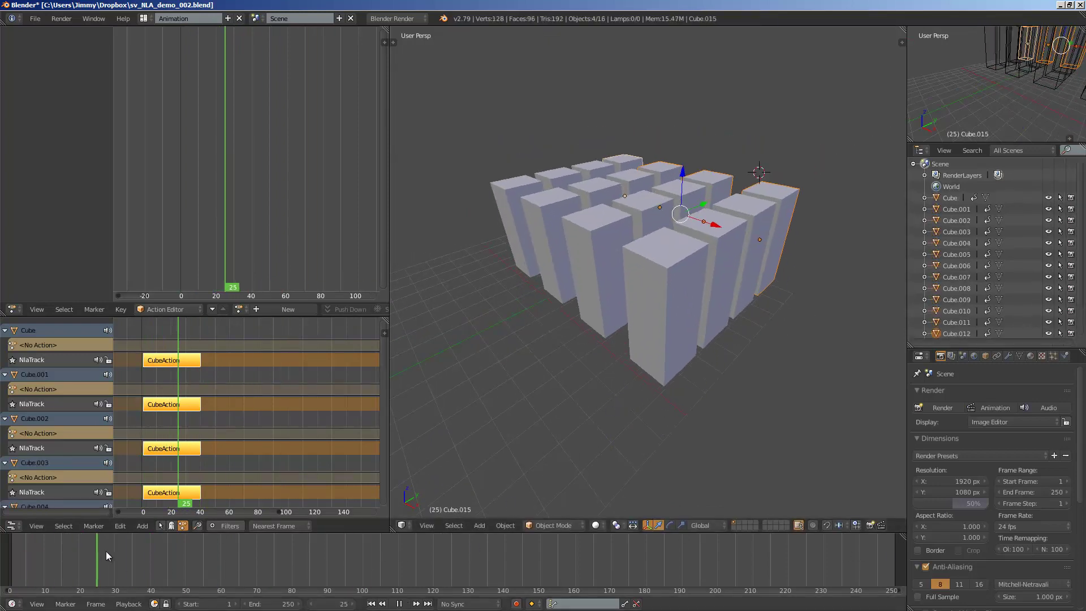
{"action": "key", "text": "alt+a"}
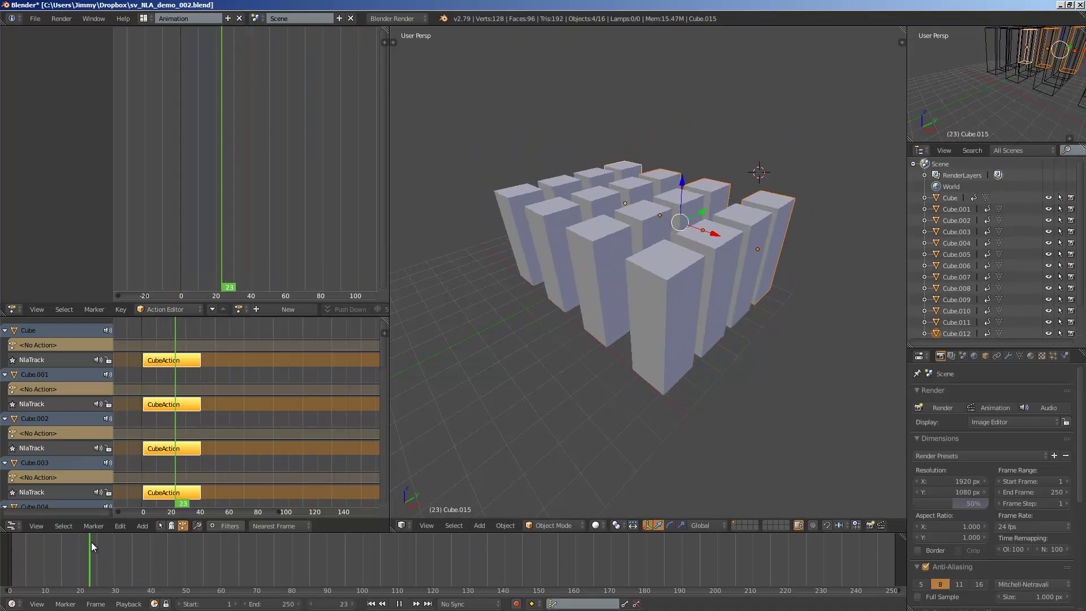
- Shift the CubeAction strips of Cube.001, Cube.002 and Cube.003 by different amounts to later frames in the NLA Editor
{"action": "left_click_drag", "start_coordinate": [176, 409], "coordinate": [203, 405]}
{"action": "left_click_drag", "start_coordinate": [181, 442], "coordinate": [238, 447]}
{"action": "right_click", "coordinate": [187, 491]}
{"action": "key", "text": "g"}
{"action": "left_click", "coordinate": [267, 490]}
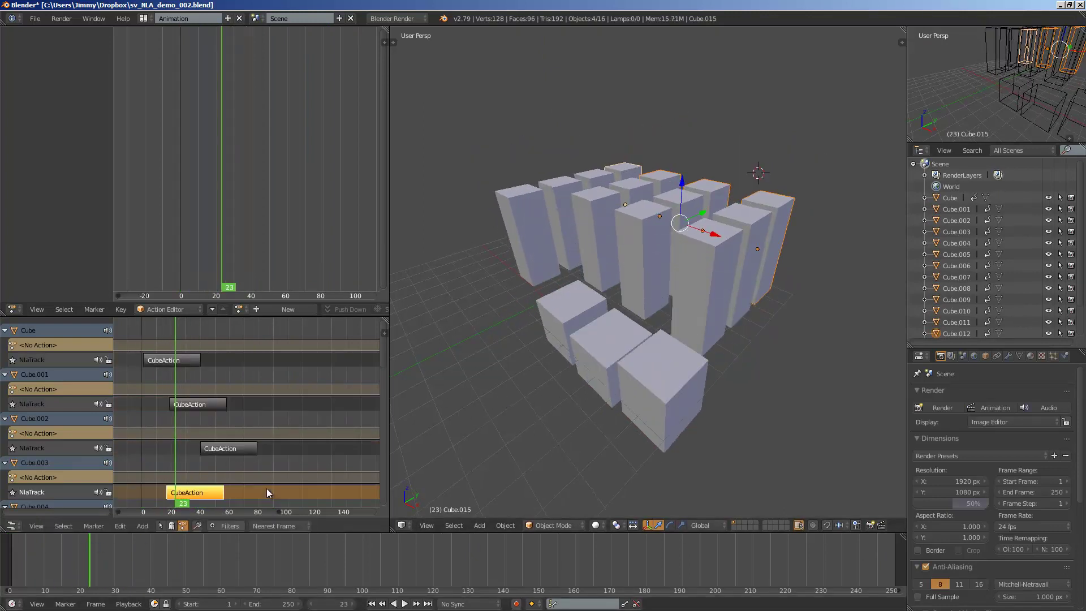
- Shift the CubeAction strips of Cube.004, Cube.005 and Cube.006 by different amounts to later frames
{"action": "scroll", "coordinate": [271, 485], "scroll_direction": "down", "scroll_amount": 3}
{"action": "scroll", "coordinate": [308, 454], "scroll_direction": "up", "scroll_amount": 1}
{"action": "scroll", "coordinate": [368, 370], "scroll_direction": "down", "scroll_amount": 6}
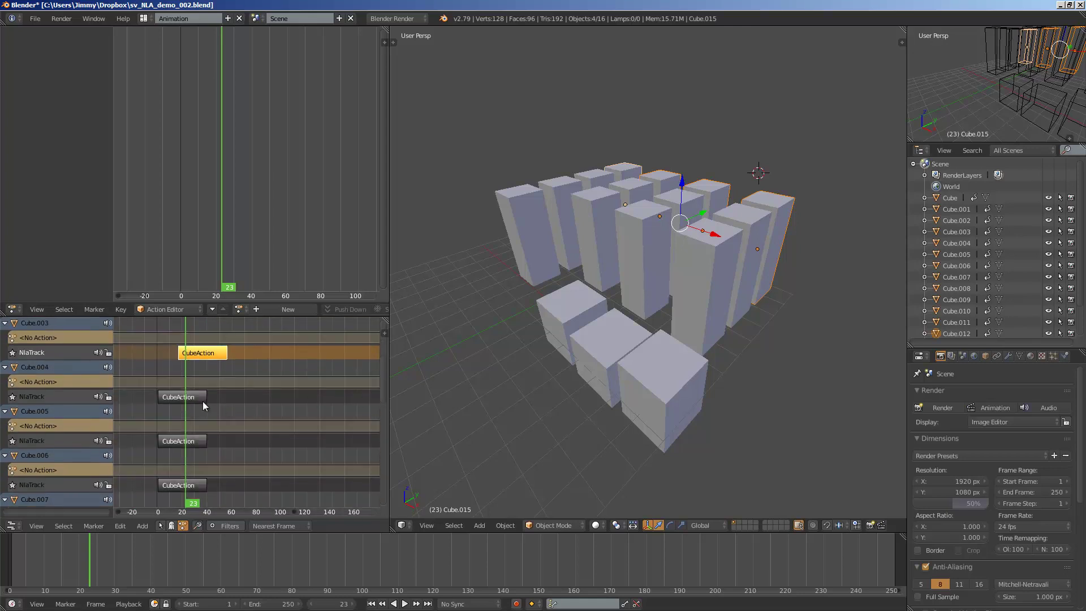
{"action": "left_click_drag", "start_coordinate": [201, 401], "coordinate": [232, 399]}
{"action": "right_click_drag", "start_coordinate": [196, 441], "coordinate": [216, 441]}
{"action": "right_click_drag", "start_coordinate": [191, 486], "coordinate": [251, 484]}
{"action": "scroll", "coordinate": [288, 423], "scroll_direction": "down", "scroll_amount": 2}
{"action": "middle_click_drag", "start_coordinate": [292, 430], "coordinate": [296, 388]}
{"action": "left_click", "coordinate": [212, 478]}
{"action": "key", "text": "g"}
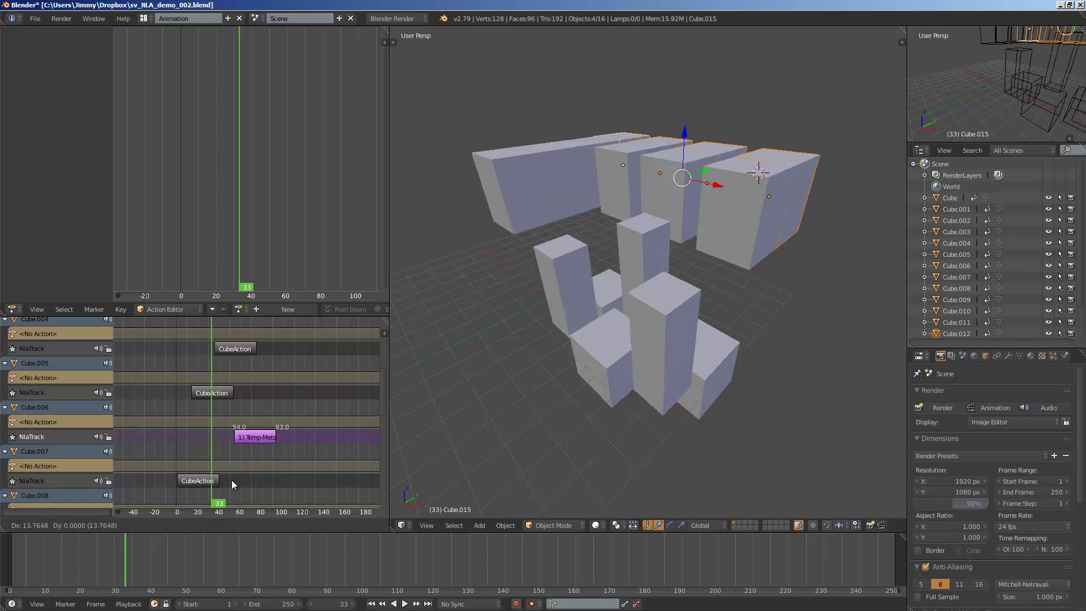
- Shift the CubeAction strip of Cube.007 to a later frame on its track
{"action": "left_click", "coordinate": [201, 476]}
{"action": "right_click", "coordinate": [200, 476]}
{"action": "key", "text": "g"}
{"action": "left_click_drag", "start_coordinate": [269, 480], "coordinate": [272, 481]}
{"action": "scroll", "coordinate": [215, 446], "scroll_direction": "down", "scroll_amount": 2}
{"action": "right_click", "coordinate": [195, 470]}
{"action": "middle_click_drag", "start_coordinate": [329, 425], "coordinate": [323, 380]}
{"action": "middle_click_drag", "start_coordinate": [286, 340], "coordinate": [276, 516]}
- Save the blend file, play the staggered cube animation, and return to frame 1
{"action": "left_click_drag", "start_coordinate": [212, 541], "coordinate": [20, 567]}
{"action": "left_click_drag", "start_coordinate": [283, 557], "coordinate": [140, 555]}
{"action": "middle_click_drag", "start_coordinate": [483, 300], "coordinate": [485, 325]}
{"action": "key", "text": "ctrl+s"}
{"action": "left_click", "coordinate": [486, 325]}
{"action": "scroll", "coordinate": [559, 315], "scroll_direction": "down", "scroll_amount": 2}
{"action": "key", "text": "alt+a"}
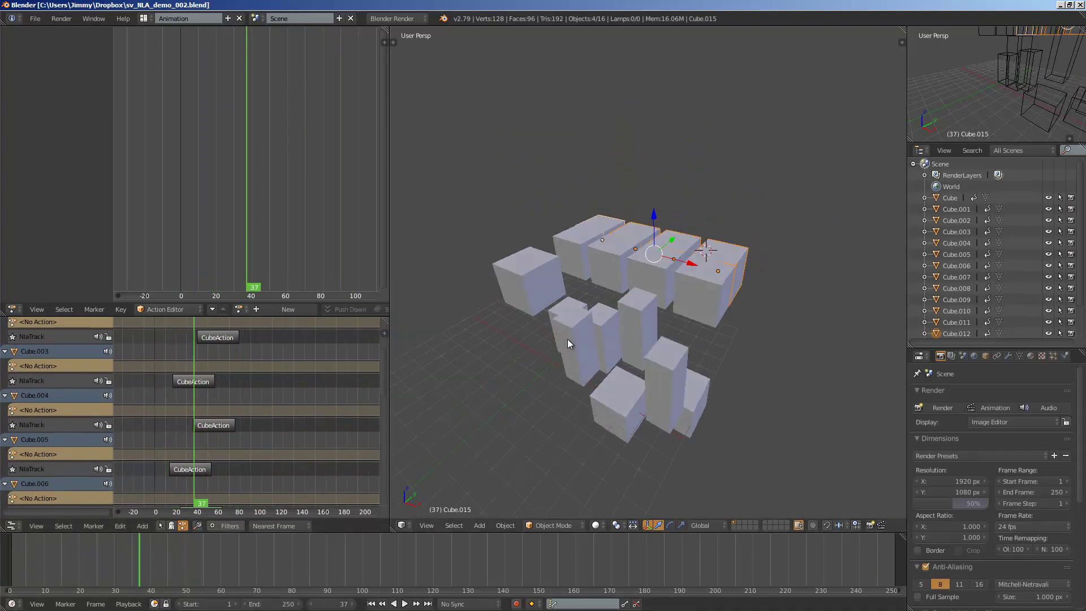
{"action": "left_click_drag", "start_coordinate": [427, 585], "coordinate": [13, 557]}
{"action": "scroll", "coordinate": [605, 335], "scroll_direction": "down", "scroll_amount": 1}
{"action": "middle_click_drag", "start_coordinate": [603, 330], "coordinate": [604, 281]}
{"action": "scroll", "coordinate": [605, 278], "scroll_direction": "up", "scroll_amount": 3}
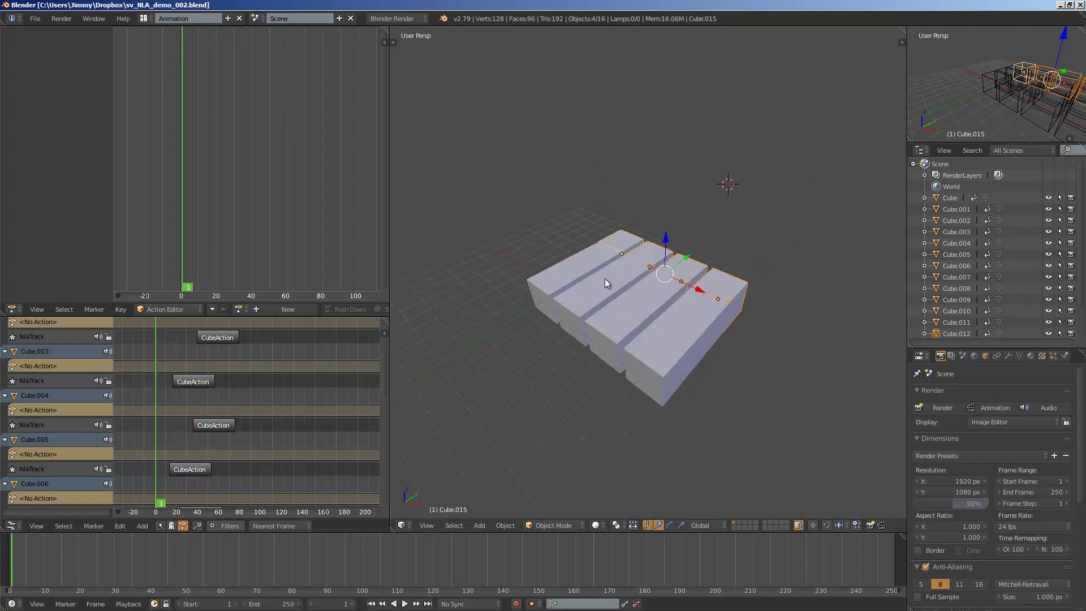
- Widen the NLA Editor, show its strip properties, and select the first Cube's CubeAction strip
{"action": "left_click_drag", "start_coordinate": [388, 357], "coordinate": [443, 360]}
{"action": "left_click", "coordinate": [439, 333]}
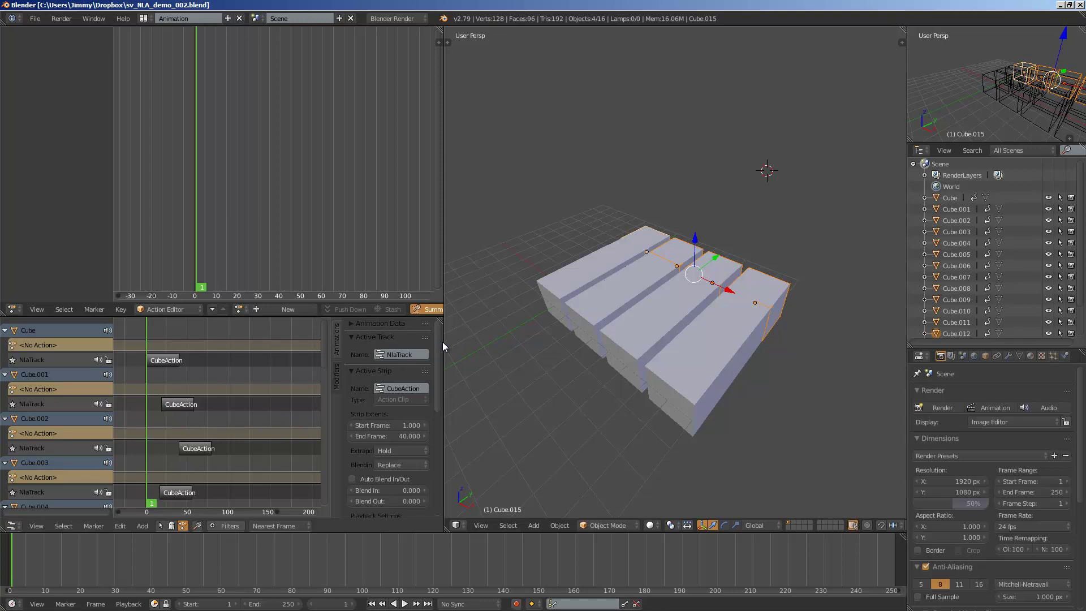
{"action": "left_click_drag", "start_coordinate": [442, 342], "coordinate": [505, 345]}
{"action": "left_click", "coordinate": [174, 362]}
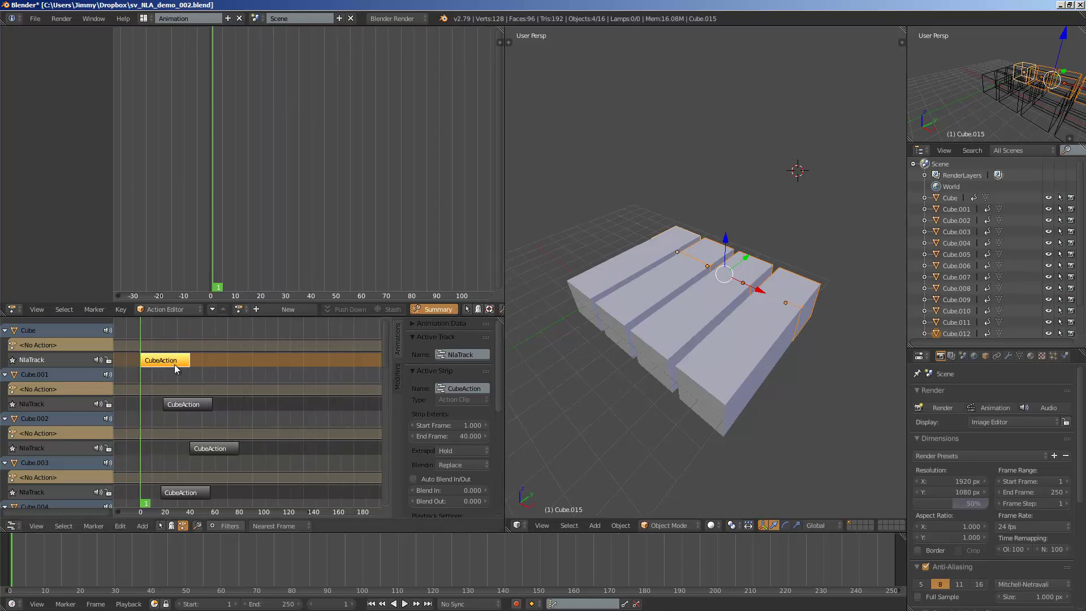
- Slide the Cube's CubeAction strip along its track to span frames 63 to 102
{"action": "scroll", "coordinate": [175, 373], "scroll_direction": "left", "scroll_amount": 2, "text": "ctrl"}
{"action": "key", "text": "g"}
{"action": "left_click", "coordinate": [260, 358]}
{"action": "key", "text": "g"}
{"action": "left_click", "coordinate": [241, 355]}
{"action": "key", "text": "g"}
{"action": "left_click_drag", "start_coordinate": [280, 356], "coordinate": [300, 358]}
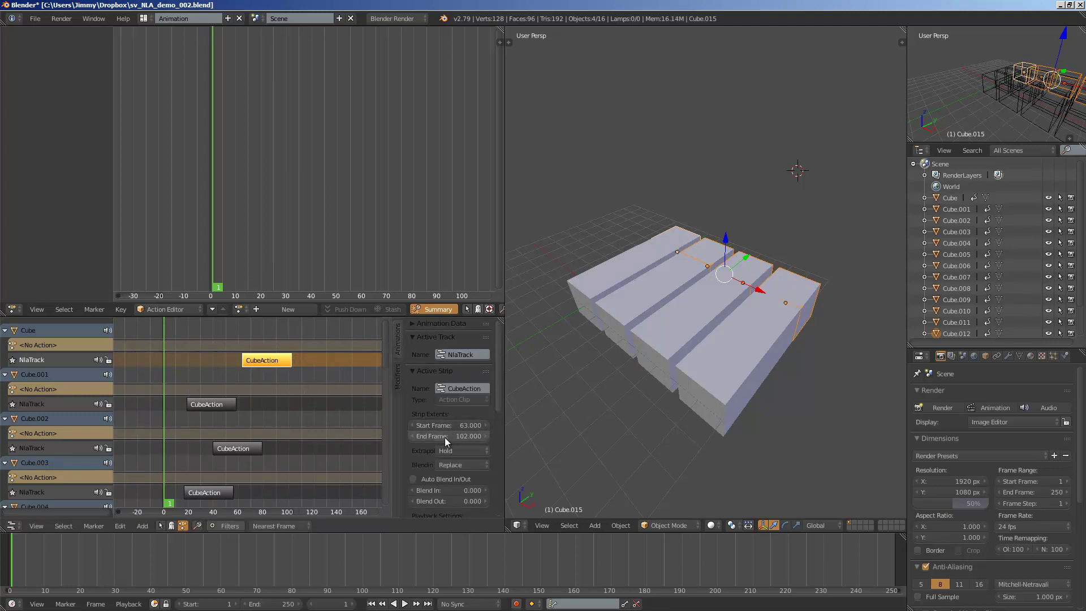
- Move the Cube's CubeAction strip to span frames 35 to 74 and play the animation
{"action": "left_click_drag", "start_coordinate": [271, 359], "coordinate": [240, 362]}
{"action": "key", "text": "g"}
{"action": "left_click", "coordinate": [289, 365]}
{"action": "key", "text": "g"}
{"action": "right_click", "coordinate": [255, 367]}
{"action": "key", "text": "ctrl+z"}
{"action": "key", "text": "alt+a"}
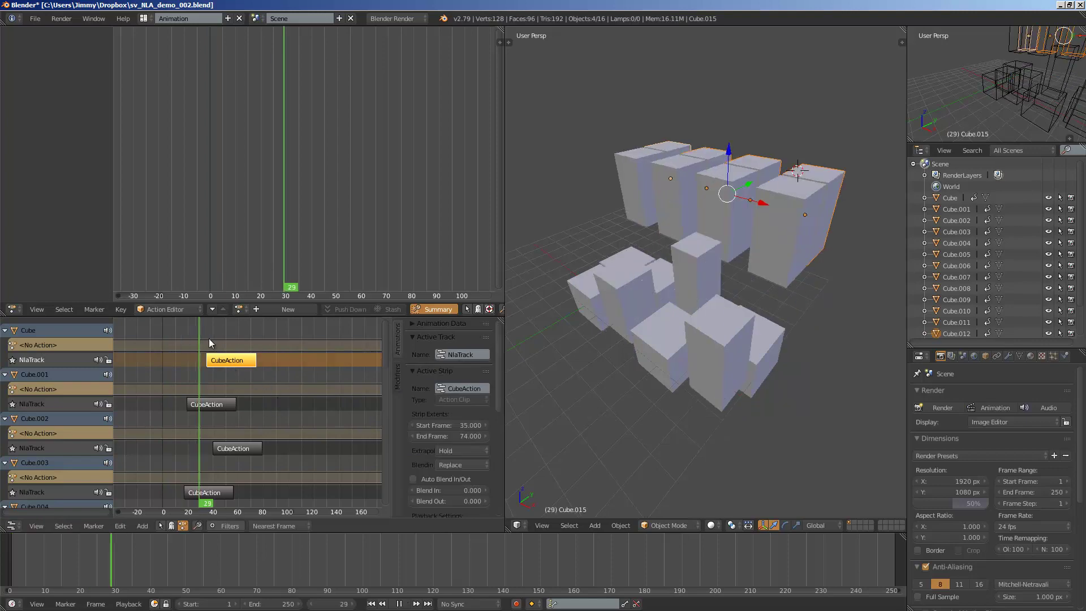
{"action": "key", "text": "alt+a"}
- Adjust the Cube strip's Start Frame to 28.9 and its End Frame to 92.8, playing the animation in between
{"action": "mouse_move", "coordinate": [209, 339]}
{"action": "left_mouse_down"}
{"action": "mouse_move", "coordinate": [179, 339]}
{"action": "mouse_move", "coordinate": [198, 340]}
{"action": "left_mouse_up"}
{"action": "left_click_drag", "start_coordinate": [450, 424], "coordinate": [566, 433]}
{"action": "left_click_drag", "start_coordinate": [192, 337], "coordinate": [215, 363]}
{"action": "key", "text": "alt+a"}
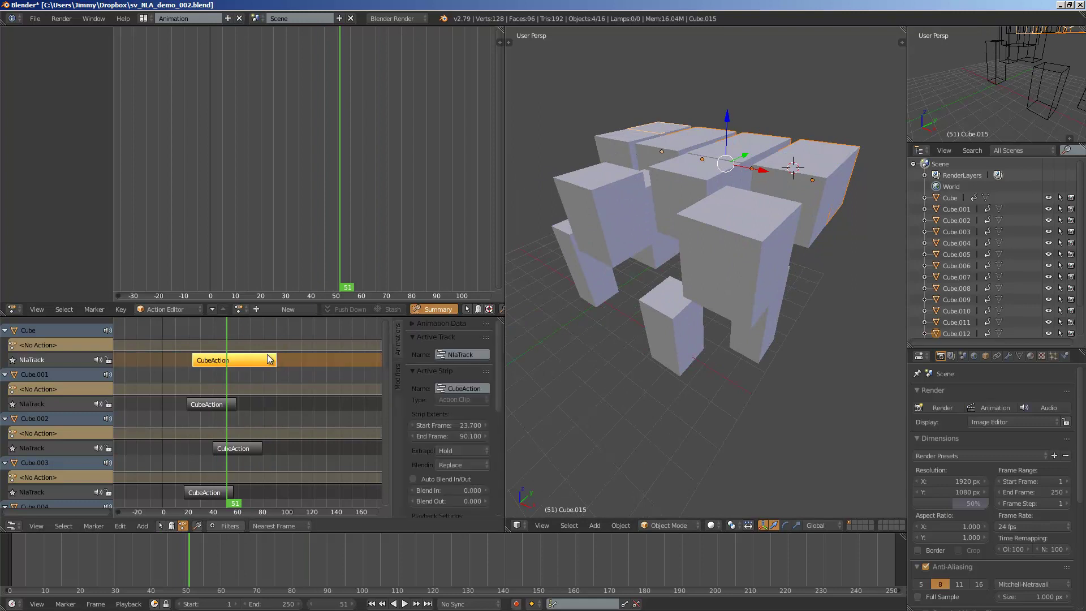
{"action": "mouse_move", "coordinate": [232, 354]}
{"action": "left_mouse_down"}
{"action": "mouse_move", "coordinate": [216, 340]}
{"action": "mouse_move", "coordinate": [233, 341]}
{"action": "left_mouse_up"}
{"action": "mouse_move", "coordinate": [447, 426]}
{"action": "left_mouse_down"}
{"action": "mouse_move", "coordinate": [476, 424]}
{"action": "mouse_move", "coordinate": [453, 437]}
{"action": "mouse_move", "coordinate": [441, 426]}
{"action": "mouse_move", "coordinate": [450, 435]}
{"action": "left_mouse_up"}
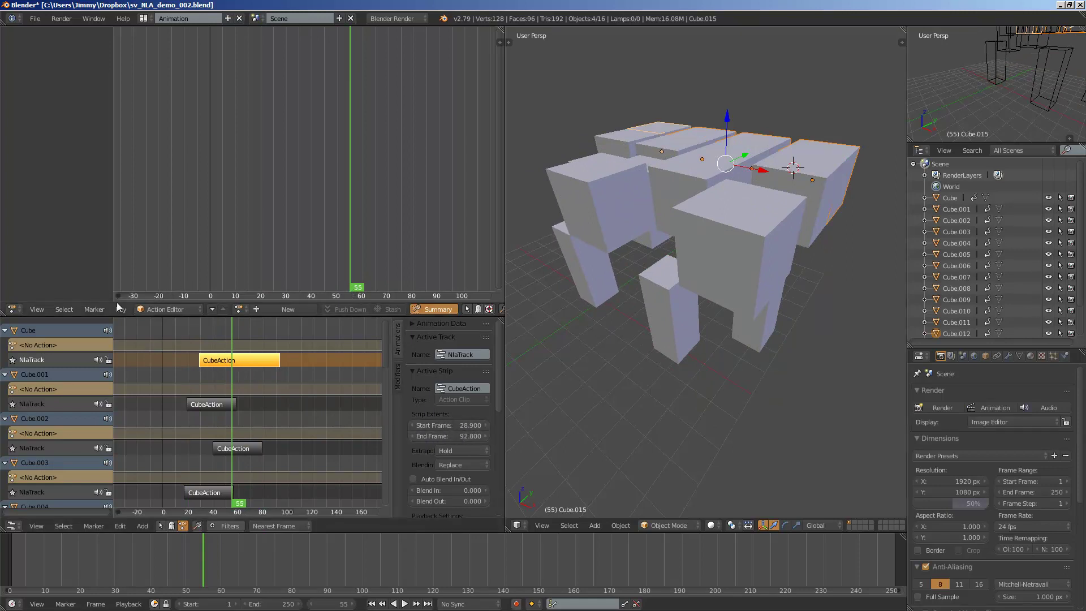
- Change the Action Editor area to the Node Editor and collapse its side region
{"action": "left_click", "coordinate": [12, 310]}
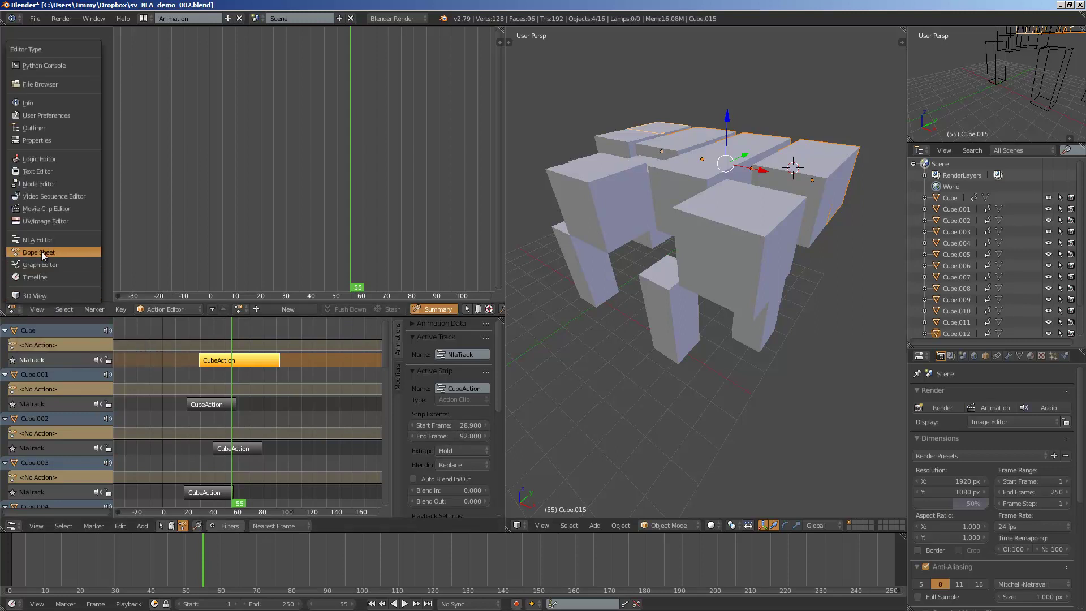
{"action": "left_click", "coordinate": [54, 185]}
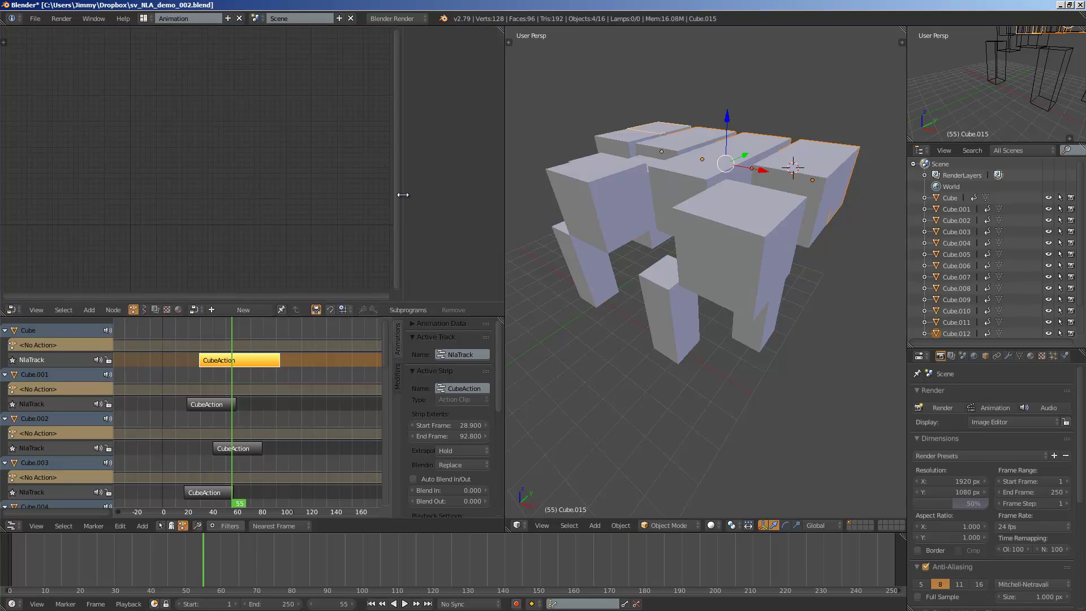
{"action": "left_click_drag", "start_coordinate": [402, 195], "coordinate": [493, 187]}
- Split the 3D view into two stacked areas and set the Cube strip's Start Frame to 29.2
{"action": "middle_click_drag", "start_coordinate": [686, 196], "coordinate": [685, 231]}
{"action": "left_click_drag", "start_coordinate": [447, 424], "coordinate": [454, 424]}
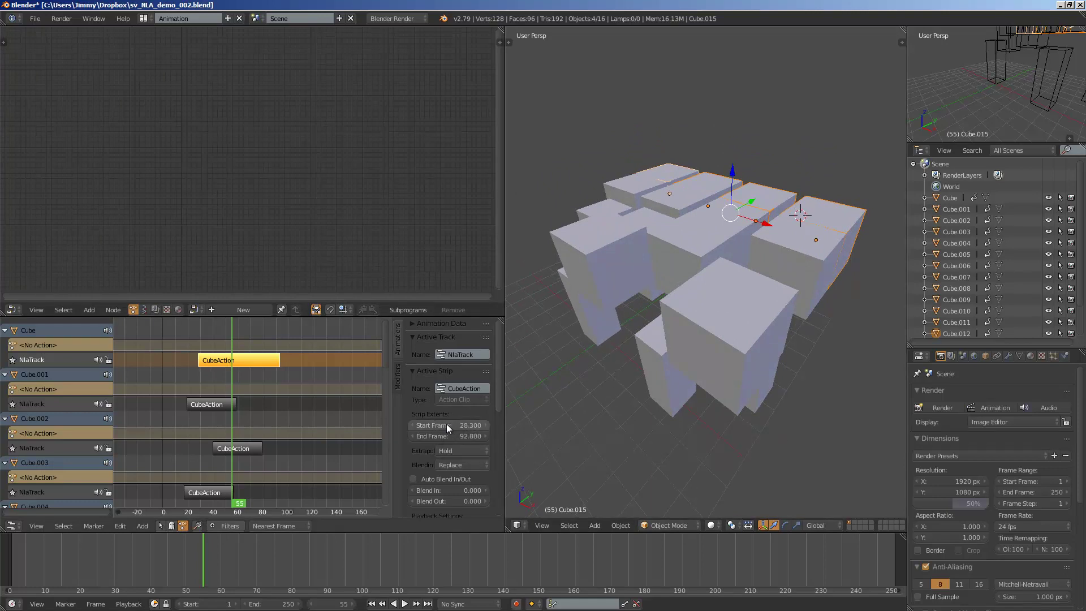
{"action": "left_click_drag", "start_coordinate": [899, 35], "coordinate": [897, 108]}
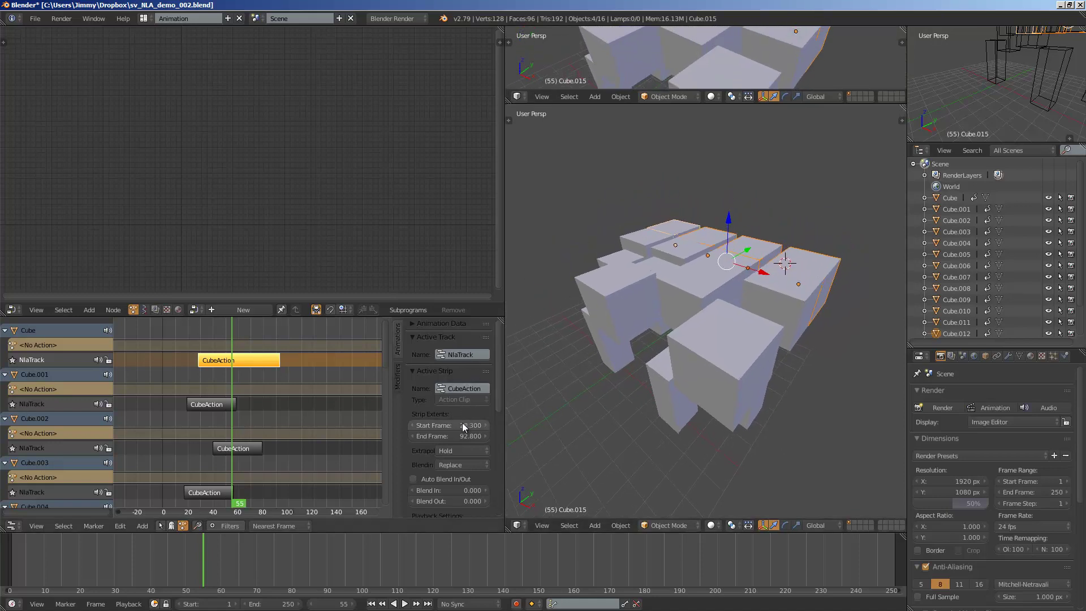
{"action": "mouse_move", "coordinate": [463, 422]}
{"action": "left_mouse_down"}
{"action": "mouse_move", "coordinate": [453, 425]}
{"action": "mouse_move", "coordinate": [462, 426]}
{"action": "left_mouse_up"}
- Copy the Start Frame's data path and paste it into a new text block in the upper area, changed to the Text Editor
{"action": "right_click", "coordinate": [445, 426]}
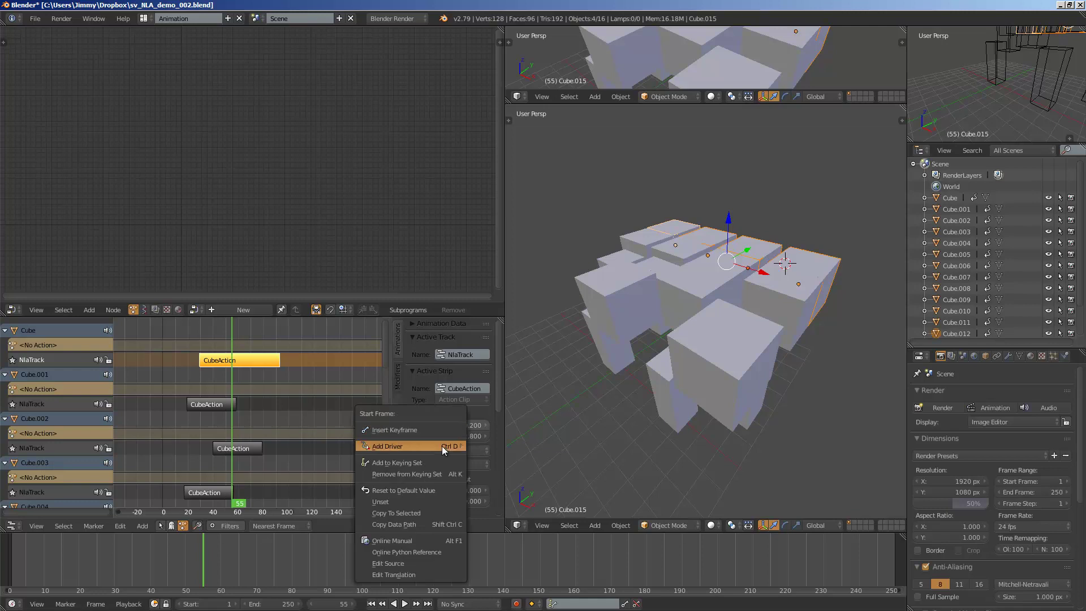
{"action": "left_click", "coordinate": [430, 512]}
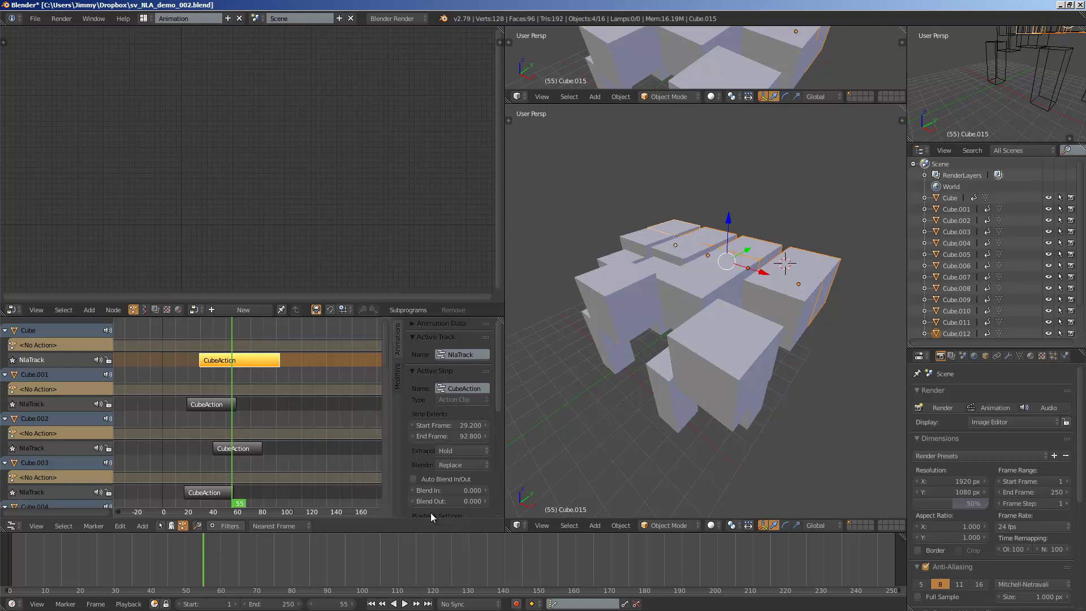
{"action": "left_click", "coordinate": [517, 96]}
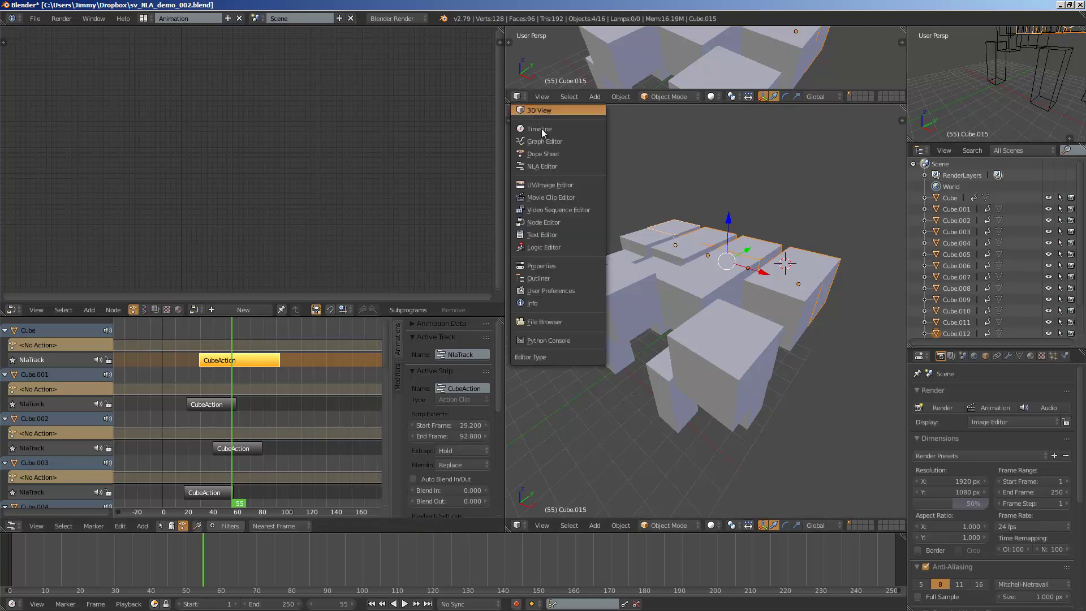
{"action": "left_click", "coordinate": [539, 235]}
{"action": "left_click", "coordinate": [659, 99]}
{"action": "left_click_drag", "start_coordinate": [661, 105], "coordinate": [660, 202]}
{"action": "type", "text": "animation_data.nla_tracks[\"NlaTrack\"].strips[\"CubeAction\"].frame_start"}
{"action": "scroll", "coordinate": [656, 108], "scroll_direction": "up", "scroll_amount": 3, "text": "ctrl"}
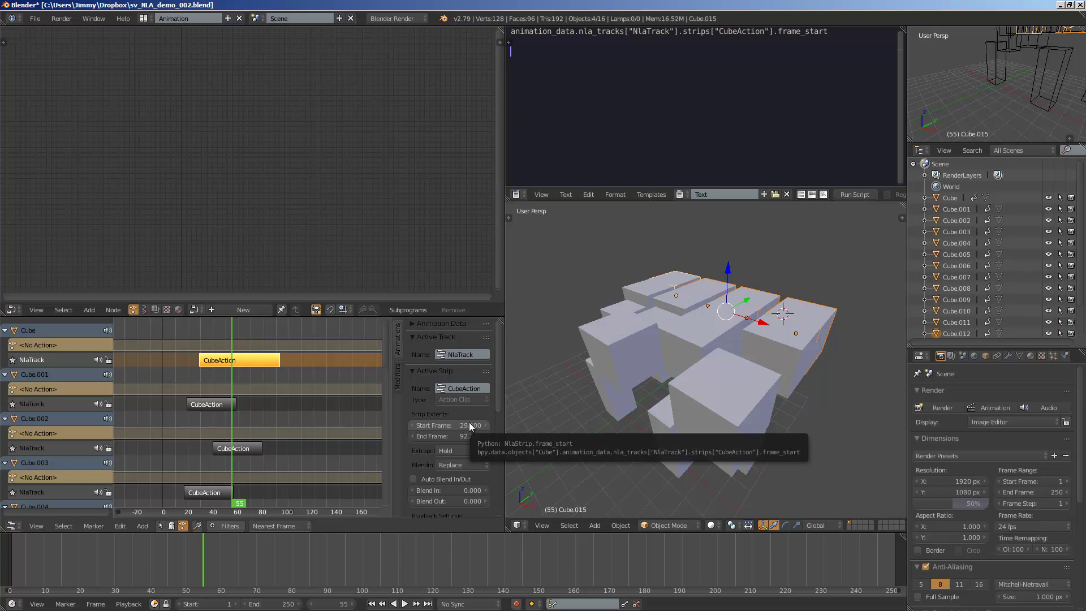
- Paste the Start Frame's full data path, beginning with bpy.data.objects["Cube"], below the short path and widen the Text Editor
{"action": "key", "text": "ctrl+shift+alt+c"}
{"action": "type", "text": "bpy.data.objects[\"Cube\"].animation_data.nla_tracks[\"NlaTrack\"].strips[\"CubeAction\"].frame_start"}
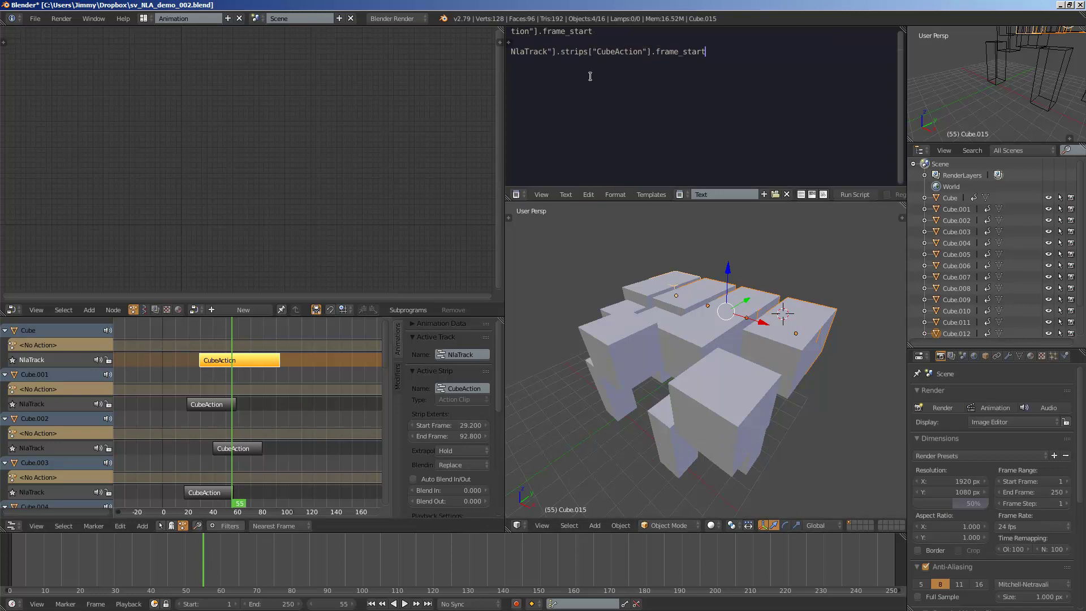
{"action": "left_click", "coordinate": [594, 39]}
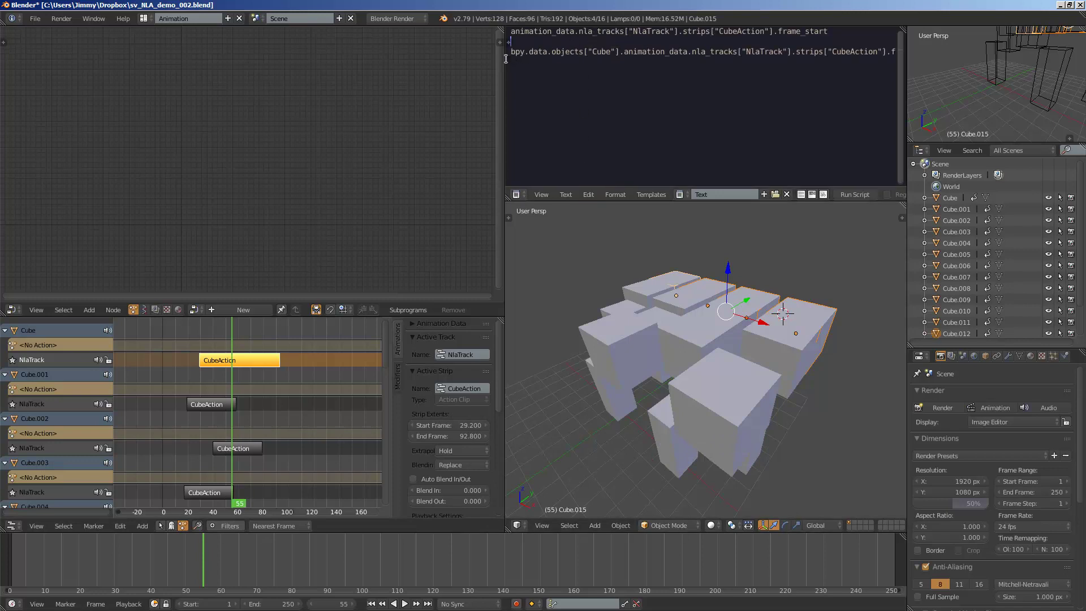
{"action": "left_click_drag", "start_coordinate": [505, 59], "coordinate": [428, 57]}
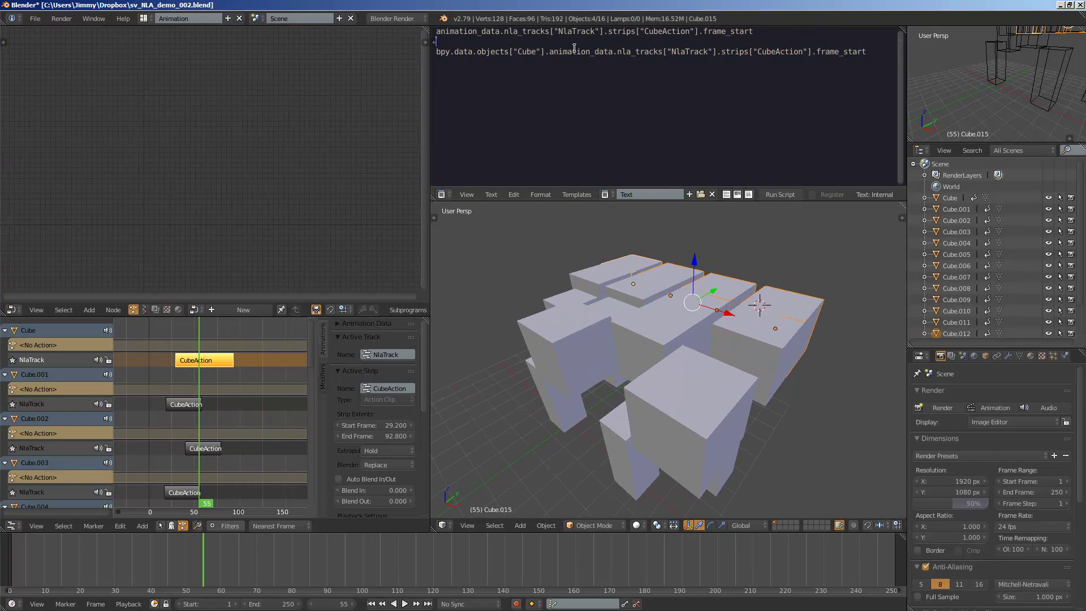
- Add the full data path of the Cube strip's frame_end on the line below the frame_start path
{"action": "left_click_drag", "start_coordinate": [867, 48], "coordinate": [434, 52]}
{"action": "key", "text": "ctrl+c"}
{"action": "left_click", "coordinate": [876, 51]}
{"action": "key", "text": "Return"}
{"action": "key", "text": "ctrl+v"}
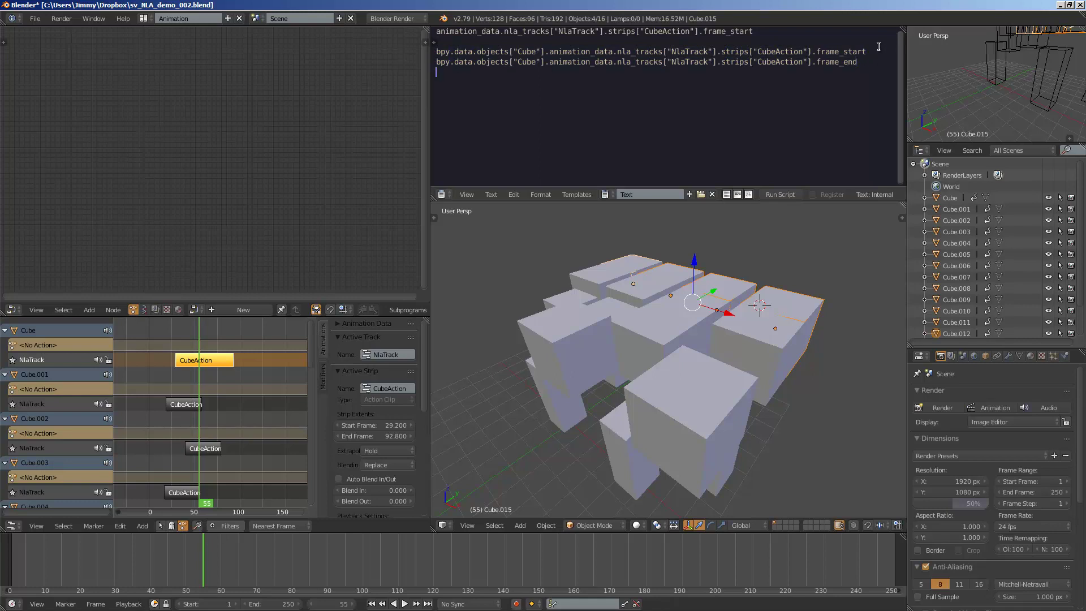
- Save the file and create a new Sverchok node tree in the empty node editor
{"action": "key", "text": "ctrl+s"}
{"action": "left_click", "coordinate": [880, 52]}
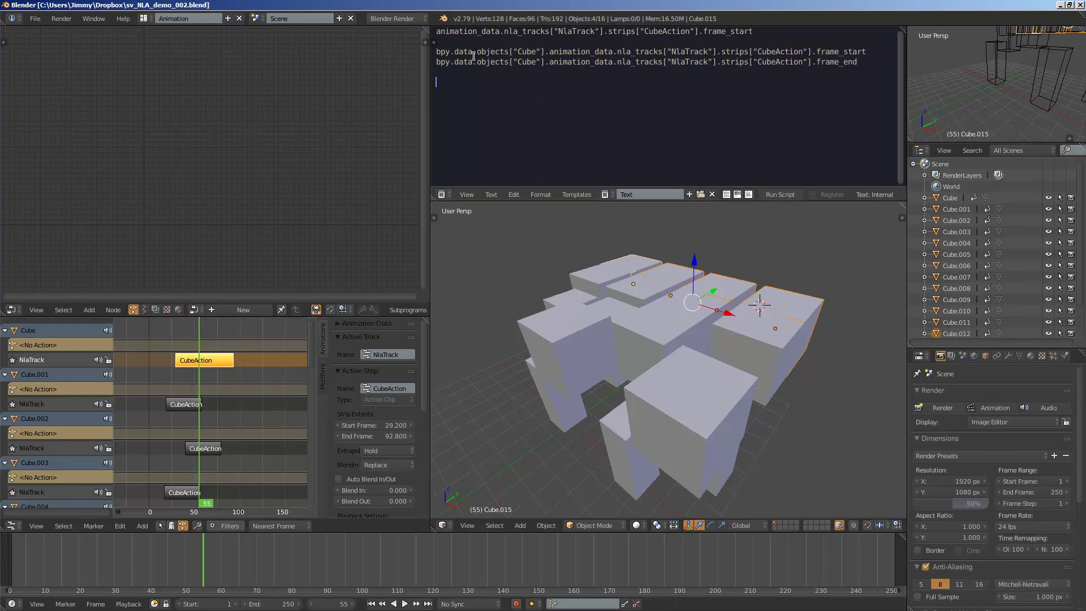
{"action": "left_click", "coordinate": [149, 310]}
{"action": "left_click", "coordinate": [262, 306]}
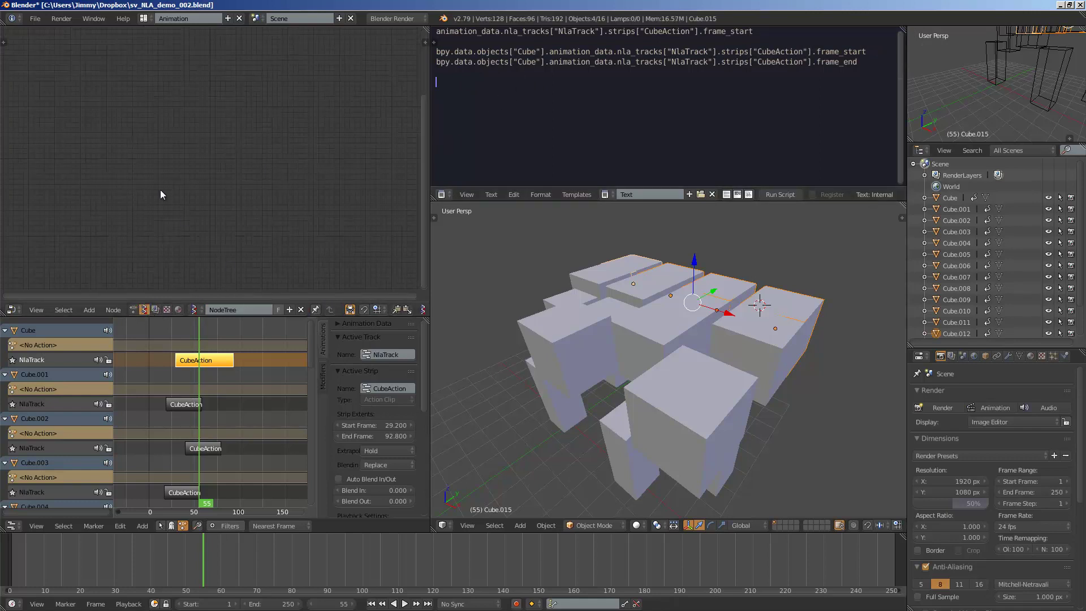
- Search the Sverchok nodes for object nodes and add an Object ID Selector node
{"action": "key", "text": "alt+space"}
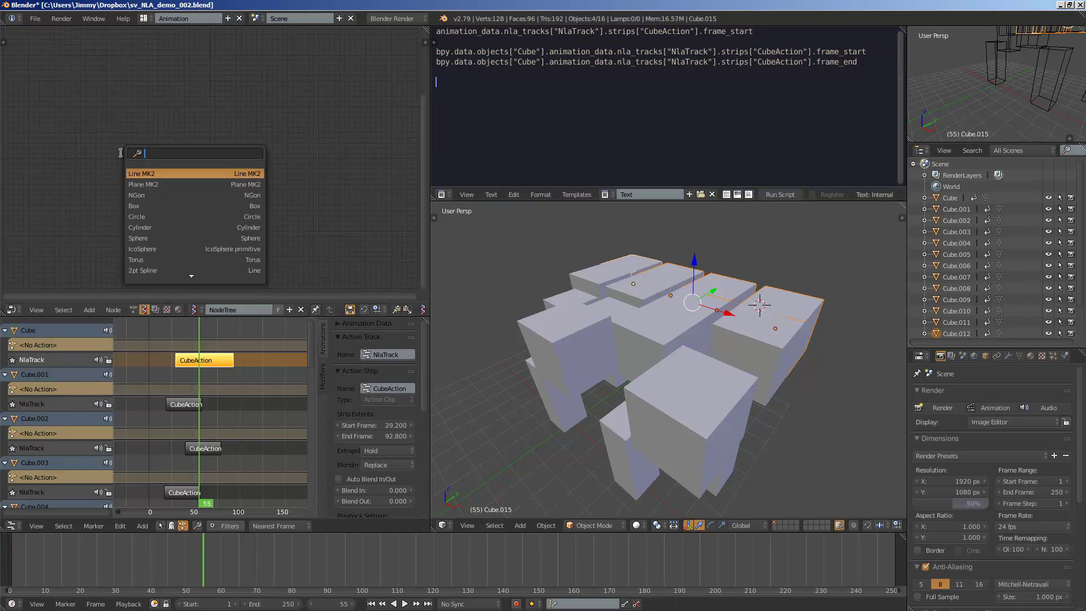
{"action": "type", "text": "objects"}
{"action": "key", "text": "Down"}
{"action": "key", "text": "Down"}
{"action": "key", "text": "Down"}
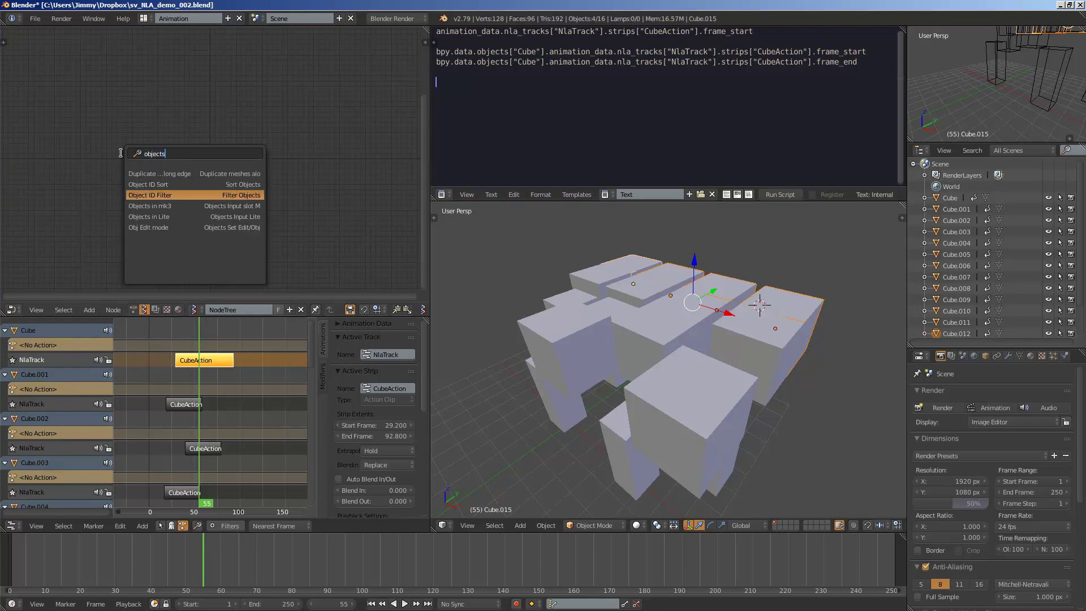
{"action": "key", "text": "BackSpace"}
{"action": "key", "text": "BackSpace"}
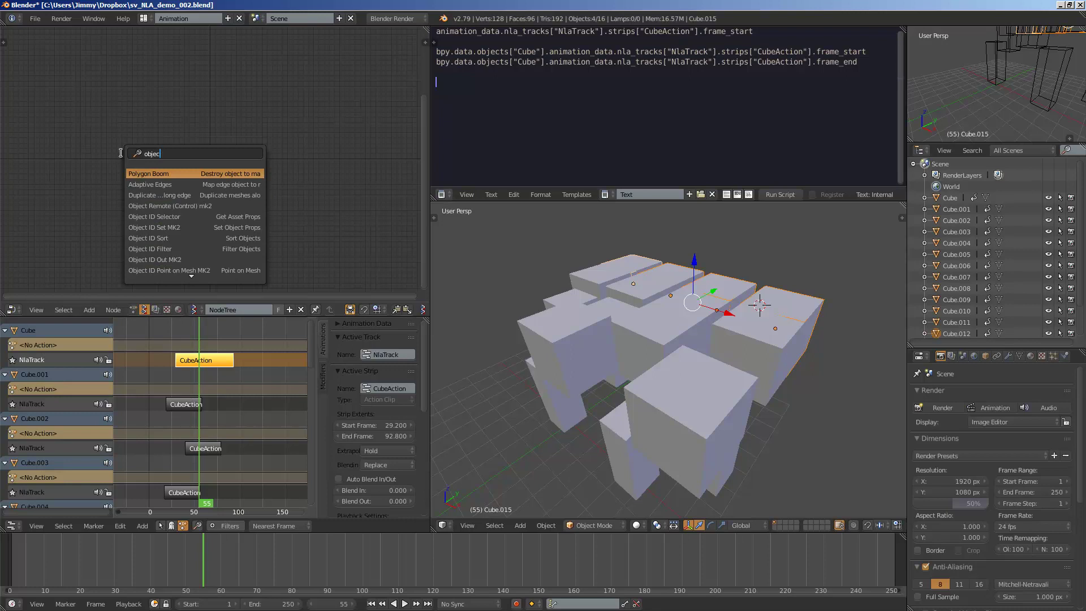
{"action": "key", "text": "Down"}
{"action": "key", "text": "Down"}
{"action": "key", "text": "Down"}
{"action": "key", "text": "Down"}
{"action": "key", "text": "Return"}
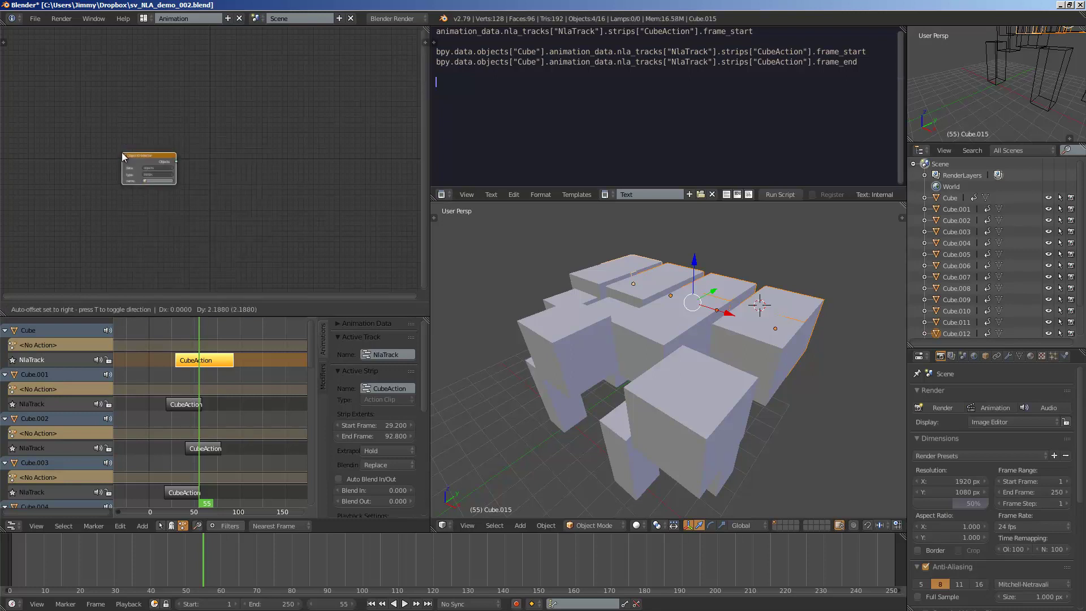
{"action": "left_click", "coordinate": [121, 153]}
{"action": "scroll", "coordinate": [134, 97], "scroll_direction": "up", "scroll_amount": 3}
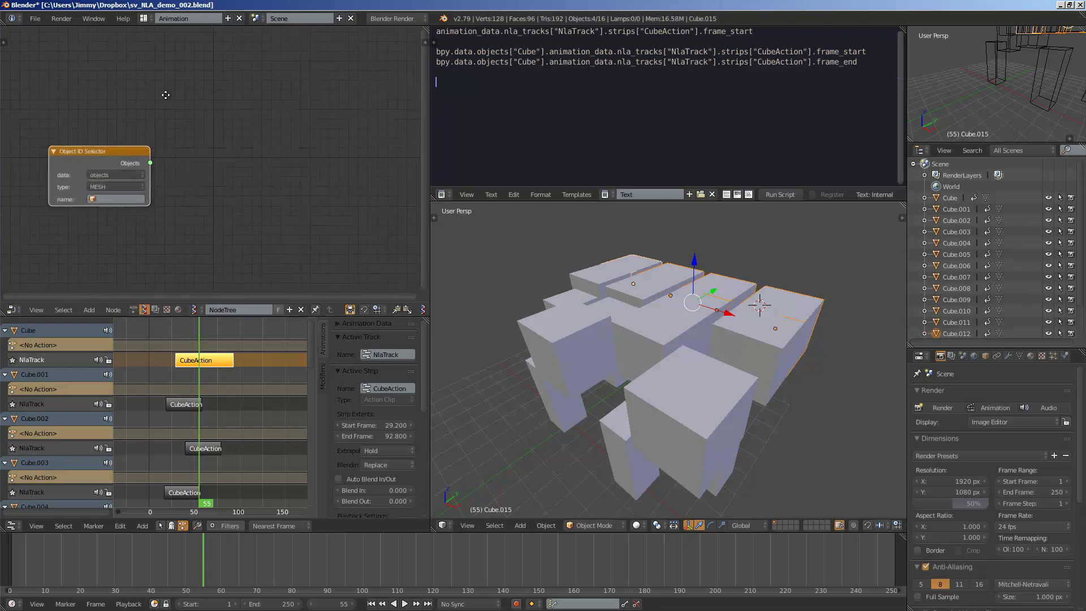
{"action": "middle_click_drag", "start_coordinate": [148, 146], "coordinate": [170, 124]}
- Select only the object Cube, the tilted block at the near corner of the grid
{"action": "middle_click_drag", "start_coordinate": [507, 319], "coordinate": [581, 367]}
{"action": "right_click", "coordinate": [591, 294]}
{"action": "right_click", "coordinate": [560, 315]}
{"action": "right_click", "coordinate": [587, 293]}
{"action": "right_click", "coordinate": [624, 290]}
{"action": "right_click", "coordinate": [546, 436]}
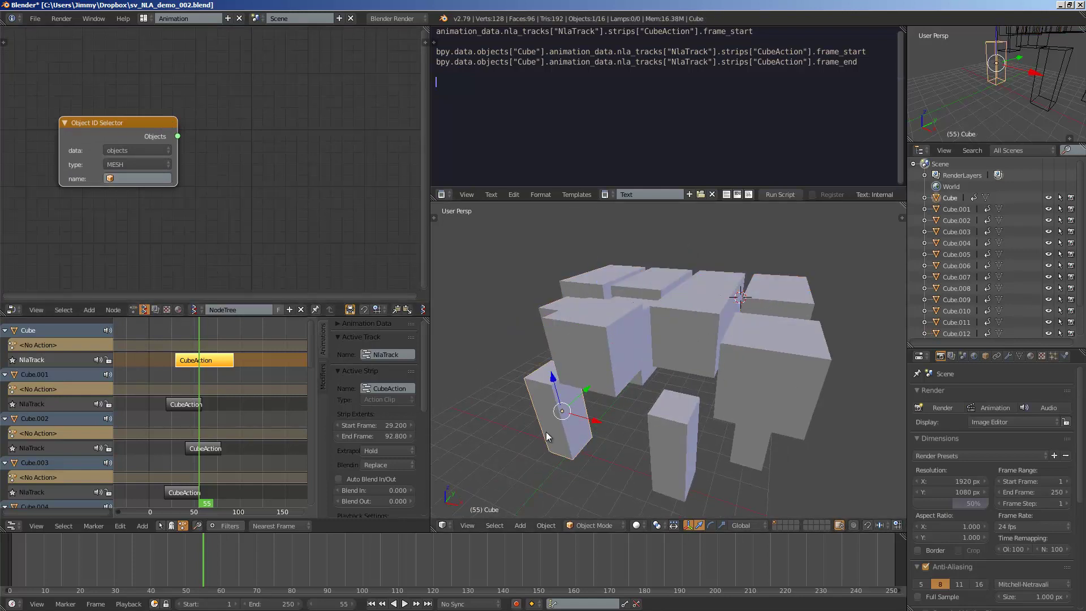
{"action": "middle_click_drag", "start_coordinate": [540, 448], "coordinate": [531, 454]}
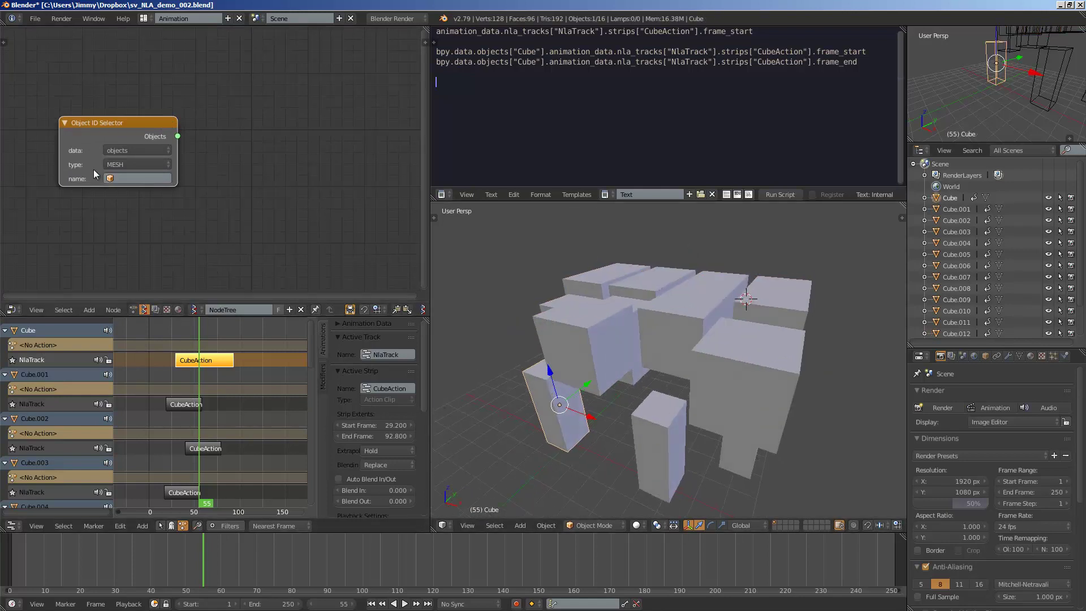
{"action": "left_click_drag", "start_coordinate": [119, 131], "coordinate": [78, 129]}
{"action": "key", "text": "shift+a"}
{"action": "left_click", "coordinate": [171, 140]}
{"action": "type", "text": "filt"}
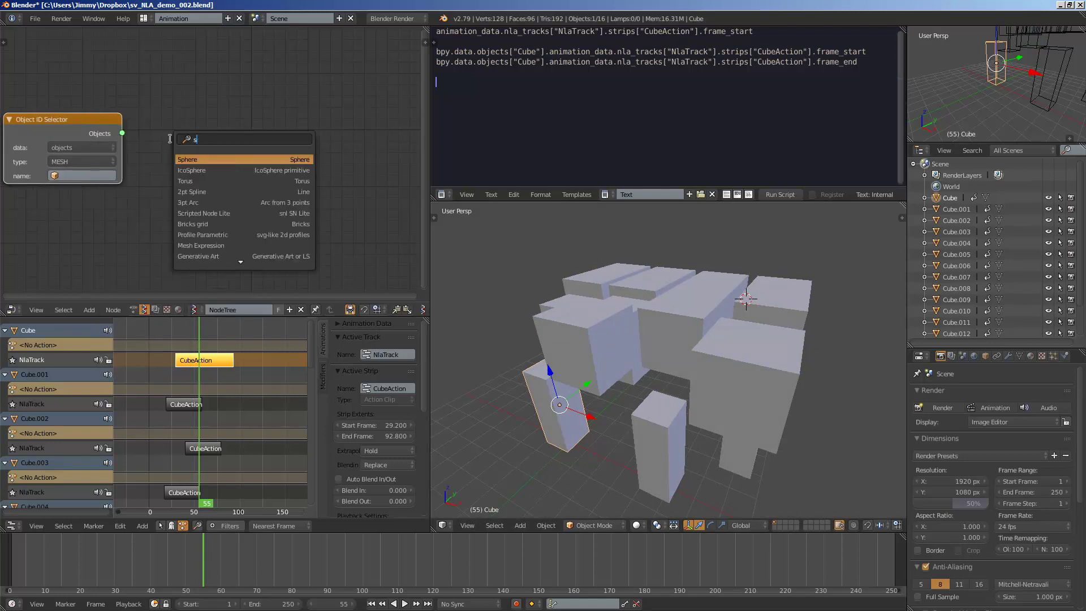
{"action": "key", "text": "Return"}
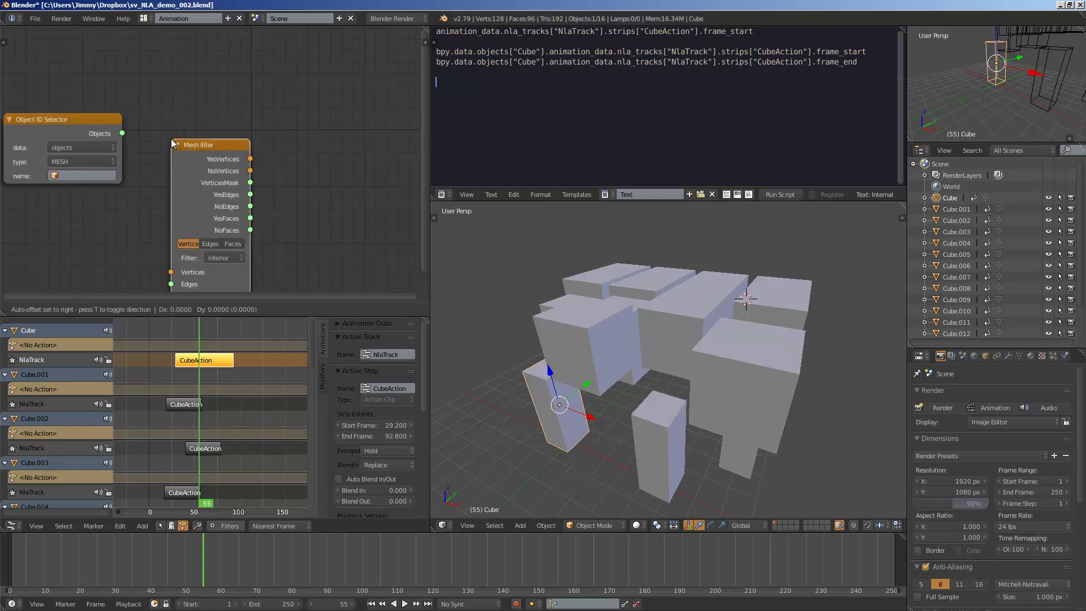
{"action": "left_click", "coordinate": [176, 129]}
{"action": "key", "text": "x"}
- Add an Object ID Filter node beside the Object ID Selector
{"action": "key", "text": "shift+a"}
{"action": "left_click", "coordinate": [175, 128]}
{"action": "type", "text": "filter"}
{"action": "key", "text": "Down"}
{"action": "key", "text": "Return"}
{"action": "left_click", "coordinate": [176, 128]}
- Set the Object ID Filter's text to Cube and link the Object ID Selector's Objects output into its Objects input
{"action": "left_click", "coordinate": [214, 175]}
{"action": "type", "text": "Cube"}
{"action": "key", "text": "Return"}
{"action": "scroll", "coordinate": [212, 164], "scroll_direction": "up", "scroll_amount": 1}
{"action": "left_click_drag", "start_coordinate": [99, 125], "coordinate": [168, 197]}
{"action": "scroll", "coordinate": [150, 147], "scroll_direction": "down", "scroll_amount": 4}
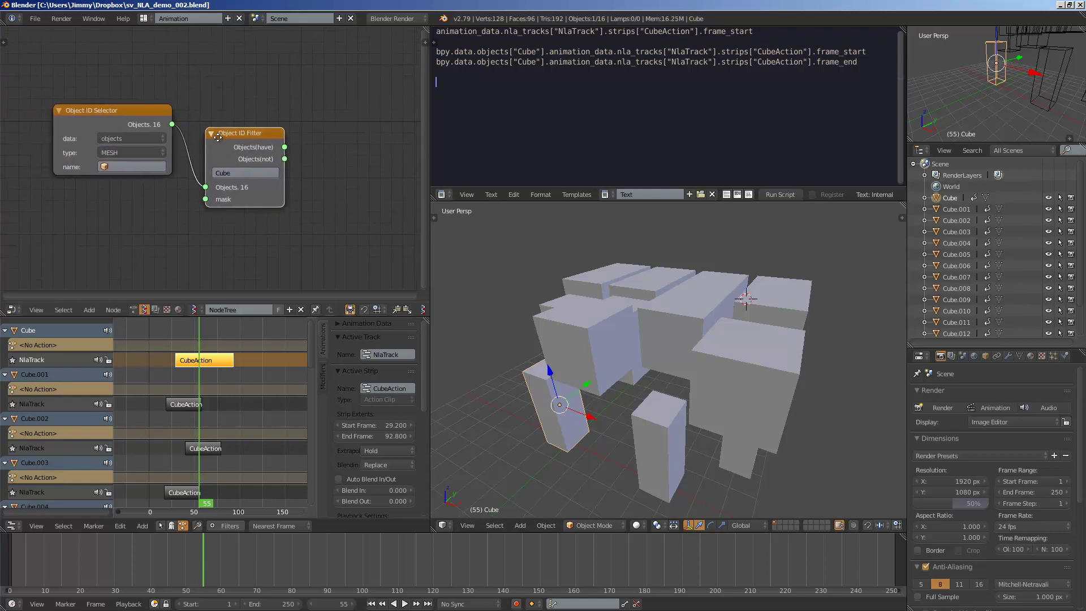
{"action": "middle_click_drag", "start_coordinate": [214, 137], "coordinate": [167, 139]}
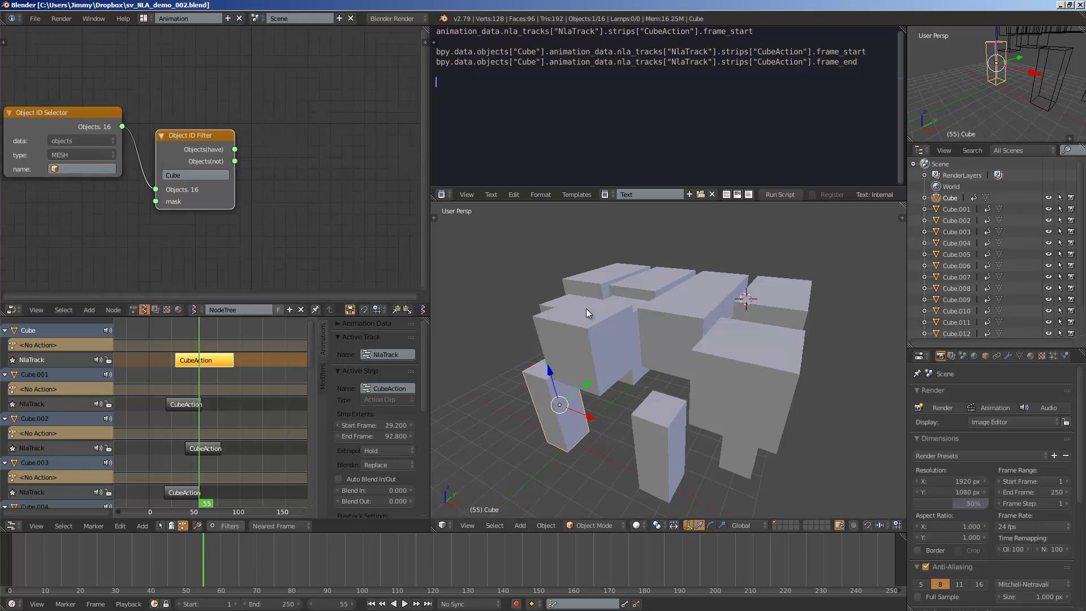
- Add an Object ID Set MK2 node and link the filter's Objects(have) output to its Objects input
{"action": "middle_click_drag", "start_coordinate": [270, 161], "coordinate": [268, 141]}
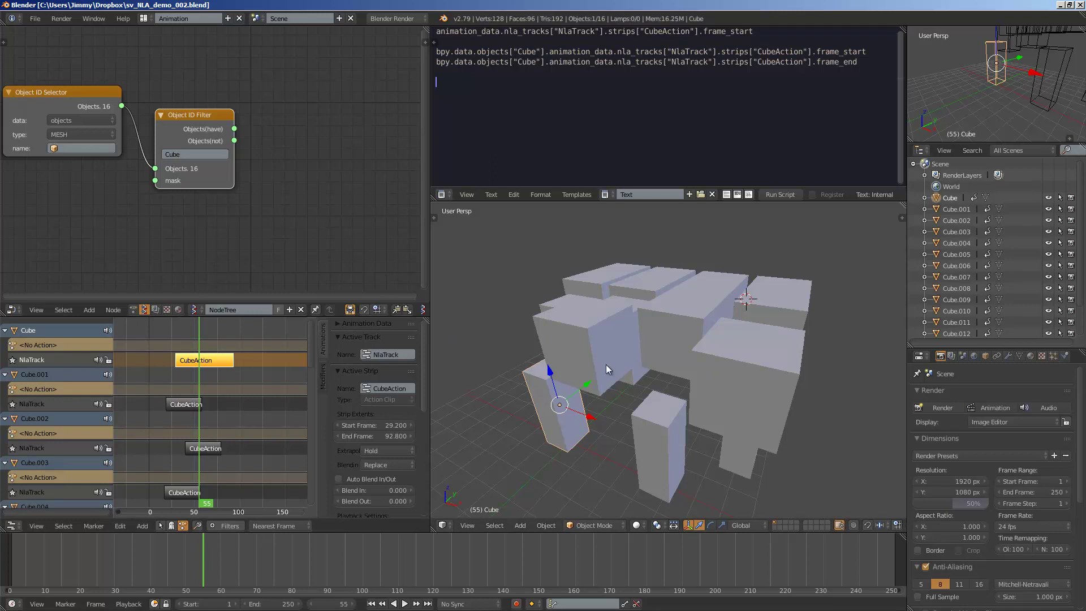
{"action": "middle_click_drag", "start_coordinate": [677, 363], "coordinate": [621, 331]}
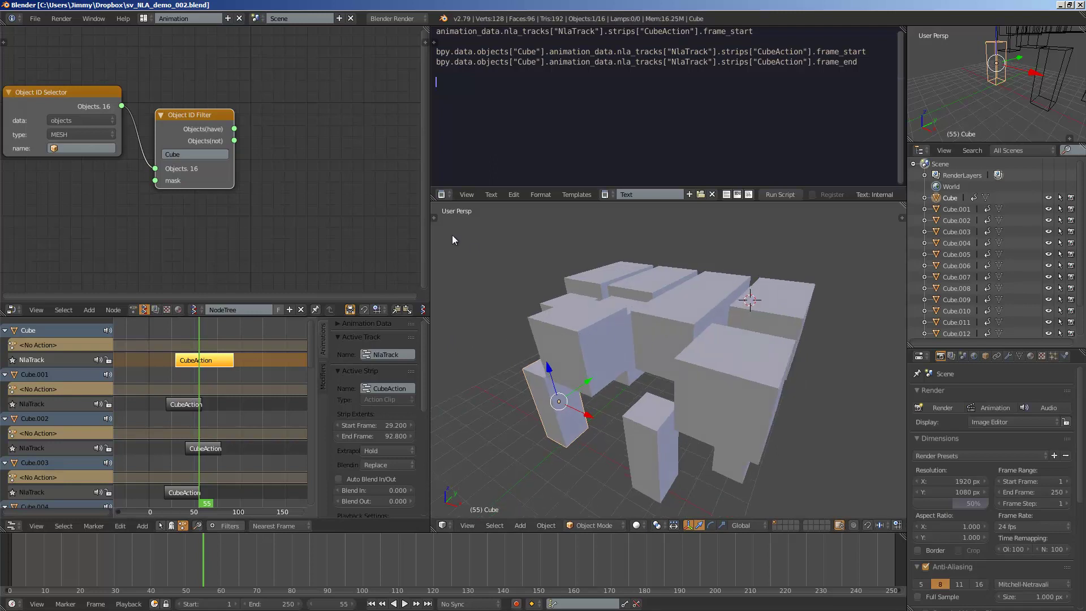
{"action": "middle_click_drag", "start_coordinate": [296, 115], "coordinate": [256, 104]}
{"action": "key", "text": "shift+a"}
{"action": "left_click", "coordinate": [259, 107]}
{"action": "type", "text": "set"}
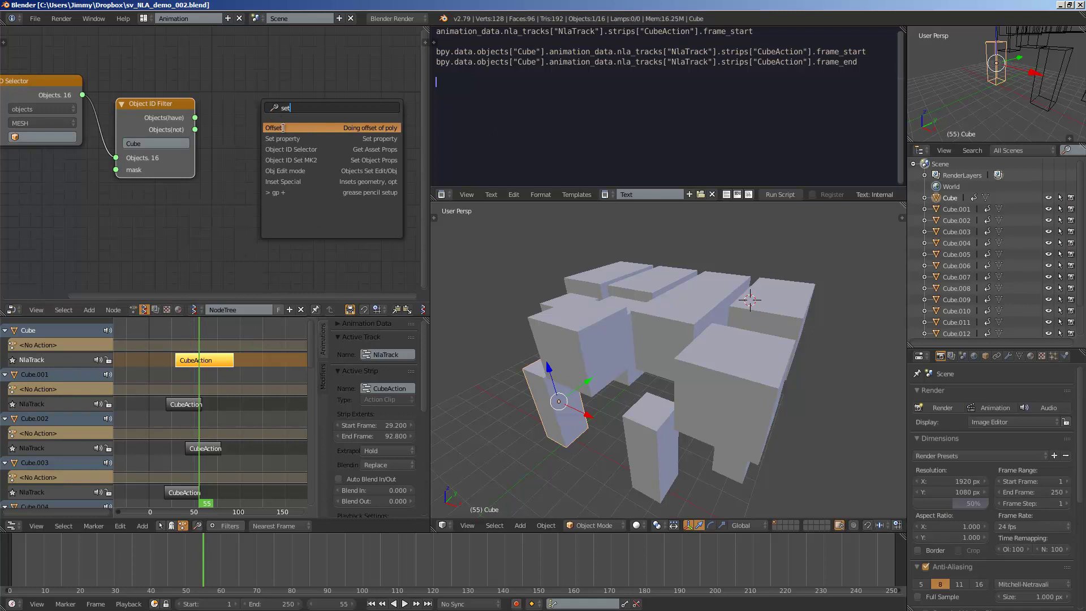
{"action": "left_click", "coordinate": [288, 157]}
{"action": "left_click_drag", "start_coordinate": [195, 118], "coordinate": [243, 169]}
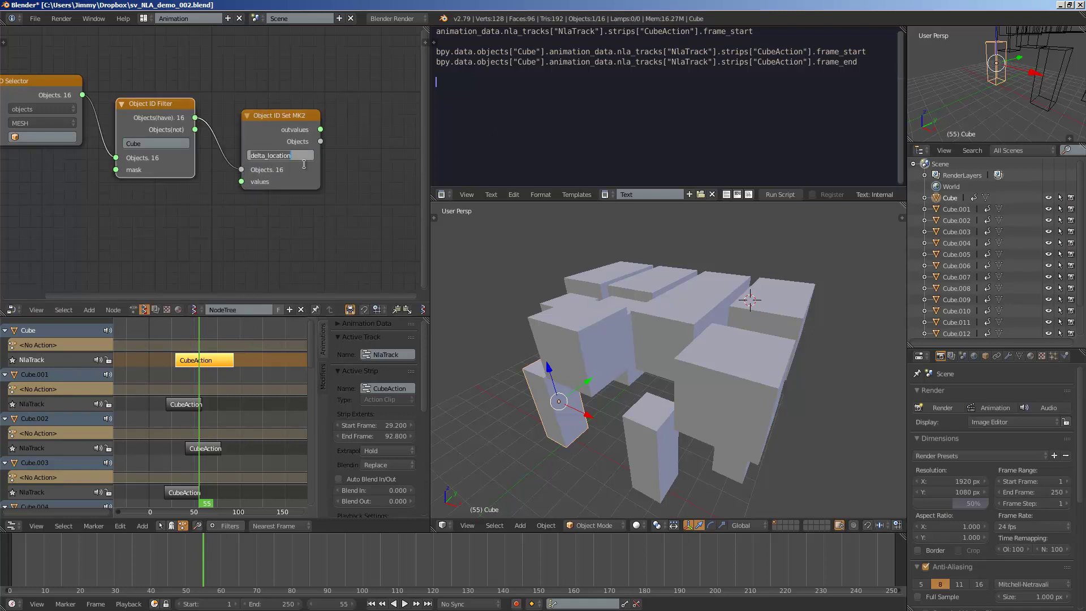
- Set the Object ID Set MK2 node's property to animation_data and highlight animation_data in the frame_end path text
{"action": "type", "text": "animation_data"}
{"action": "key", "text": "Return"}
{"action": "scroll", "coordinate": [305, 164], "scroll_direction": "up", "scroll_amount": 1}
{"action": "left_click_drag", "start_coordinate": [552, 61], "coordinate": [614, 61]}
- Add a Stethoscope MK2 node and feed it the animation_data node's outvalues to inspect the data
{"action": "middle_click_drag", "start_coordinate": [337, 68], "coordinate": [252, 90]}
{"action": "key", "text": "shift+a"}
{"action": "left_click", "coordinate": [290, 92]}
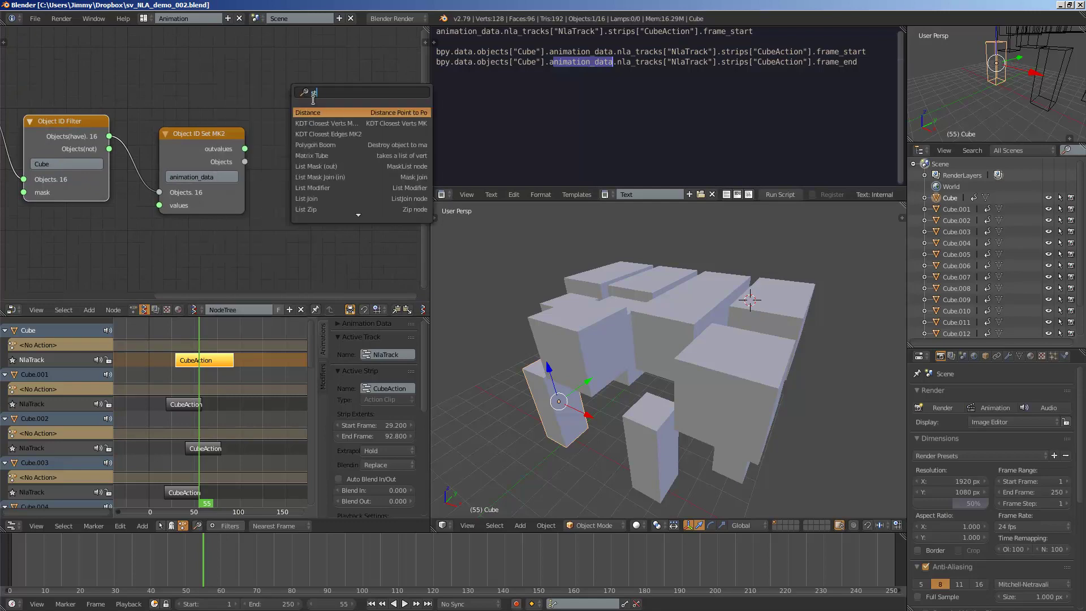
{"action": "type", "text": "ste"}
{"action": "left_click", "coordinate": [322, 113]}
{"action": "left_click", "coordinate": [321, 113]}
{"action": "left_click_drag", "start_coordinate": [244, 149], "coordinate": [311, 193]}
{"action": "middle_click_drag", "start_coordinate": [391, 73], "coordinate": [247, 77]}
{"action": "middle_click_drag", "start_coordinate": [329, 137], "coordinate": [249, 143]}
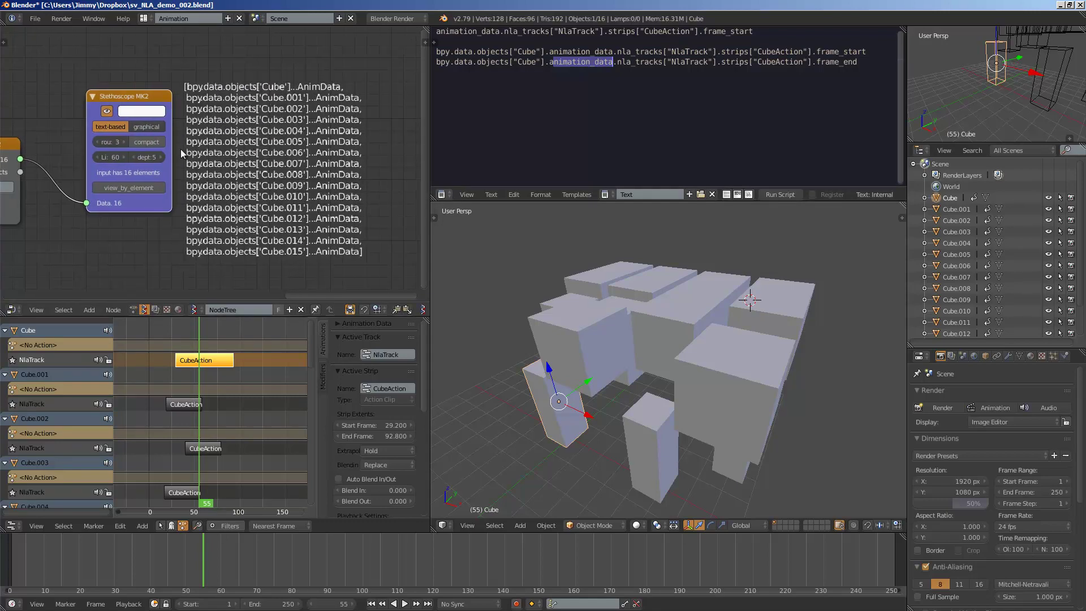
- Duplicate the Object ID Set MK2 node, insert the copy before the Stethoscope and set its property to nla_tracks
{"action": "scroll", "coordinate": [222, 146], "scroll_direction": "up", "scroll_amount": 6, "text": "ctrl"}
{"action": "left_click_drag", "start_coordinate": [158, 148], "coordinate": [135, 134]}
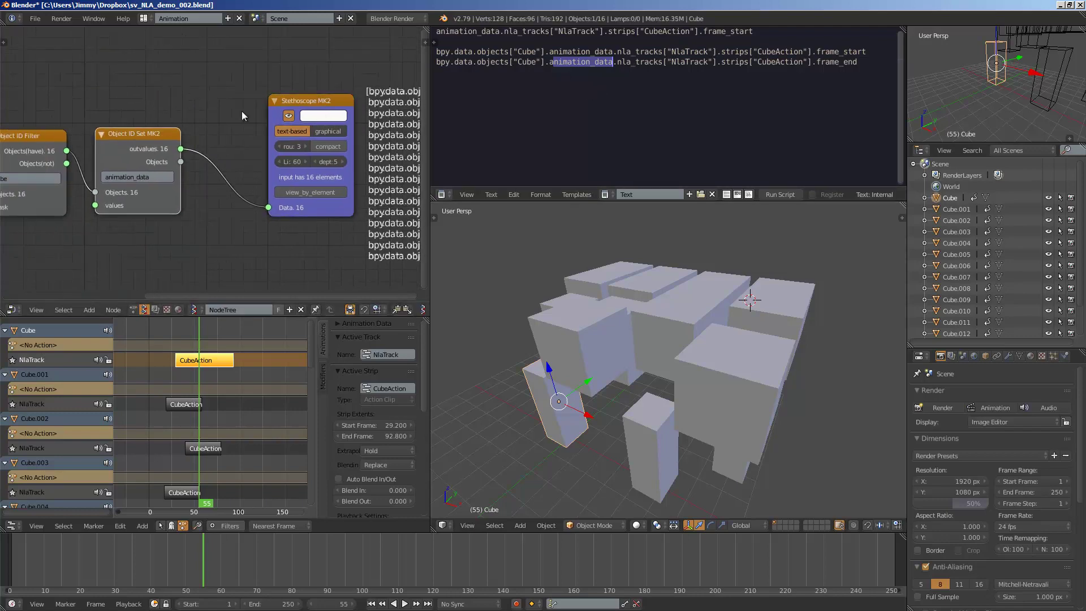
{"action": "key", "text": "shift+d"}
{"action": "left_click", "coordinate": [260, 133]}
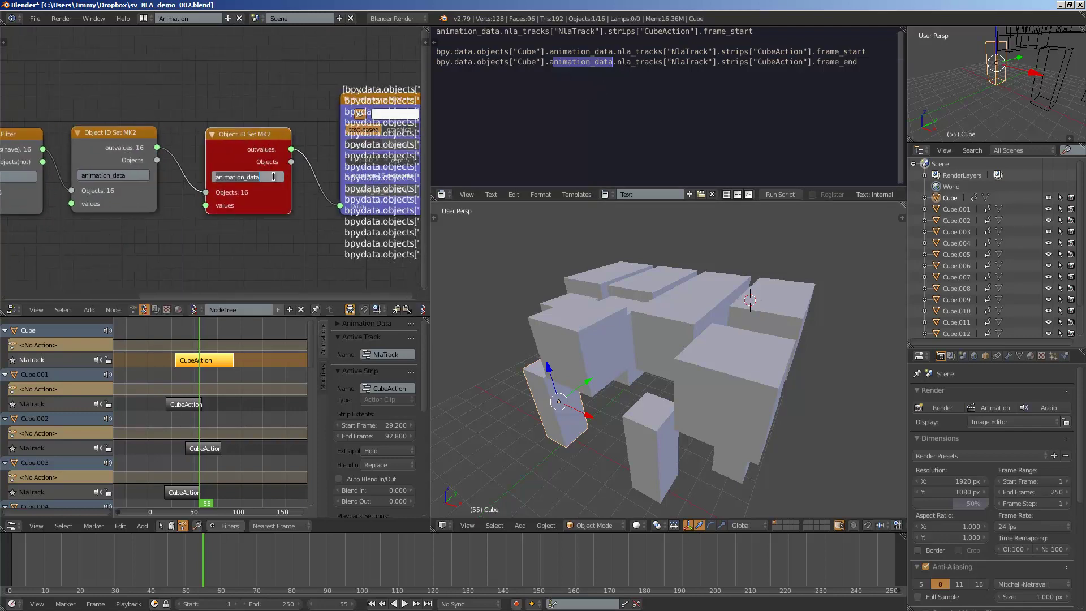
{"action": "type", "text": "bn"}
{"action": "key", "text": "Return"}
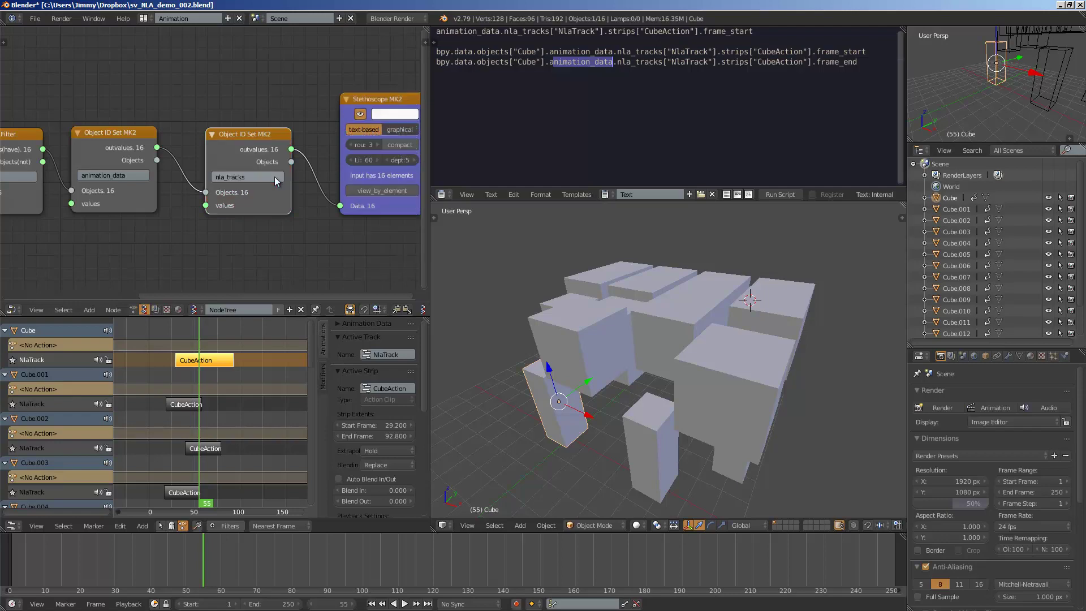
- Duplicate the nla_tracks node, insert the copy before the Stethoscope and set its property to strips
{"action": "middle_click_drag", "start_coordinate": [297, 135], "coordinate": [89, 116]}
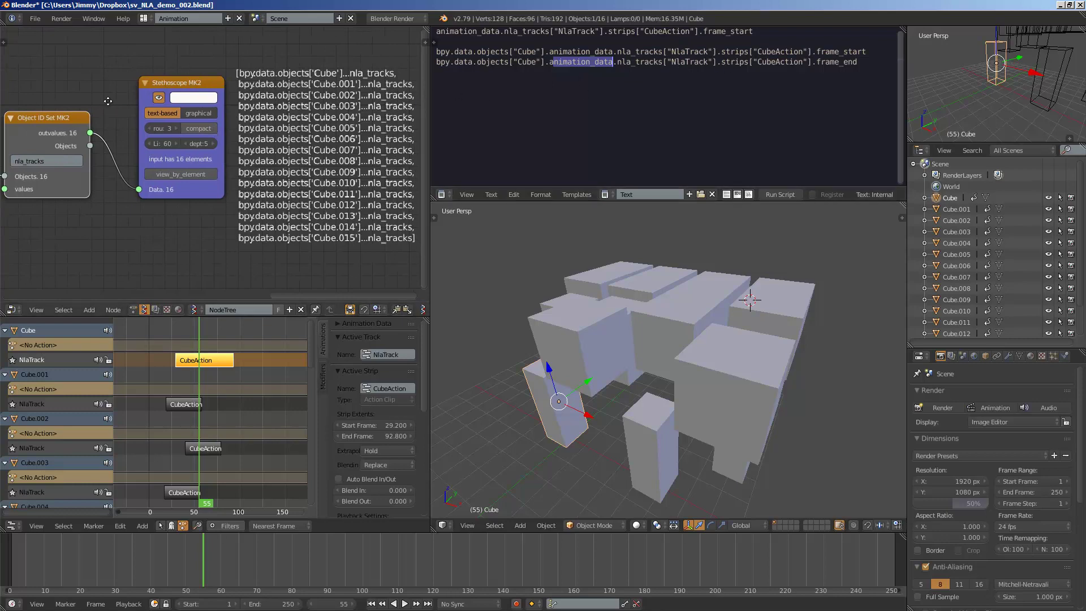
{"action": "middle_click_drag", "start_coordinate": [50, 114], "coordinate": [97, 104]}
{"action": "key", "text": "shift+d"}
{"action": "left_click", "coordinate": [228, 164]}
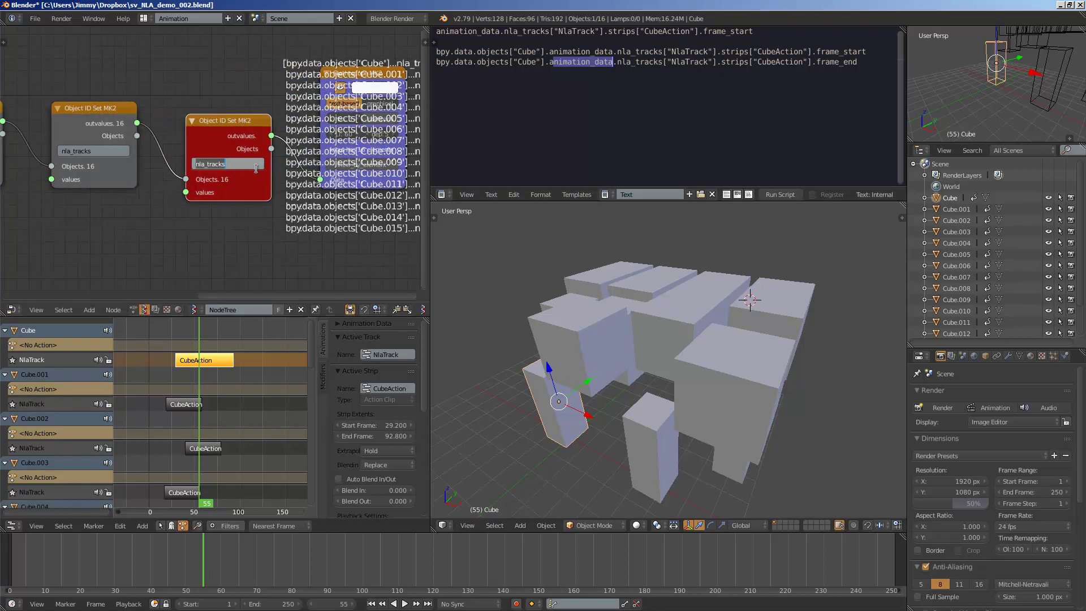
{"action": "type", "text": "strips"}
{"action": "key", "text": "Return"}
- Move the Stethoscope MK2 node below the chain of Object ID Set nodes
{"action": "middle_click_drag", "start_coordinate": [257, 169], "coordinate": [221, 158]}
{"action": "key", "text": "a"}
{"action": "left_click_drag", "start_coordinate": [338, 62], "coordinate": [351, 235]}
- Change the nla_tracks node's property to nla_tracks[:]
{"action": "middle_click_drag", "start_coordinate": [197, 167], "coordinate": [201, 148]}
{"action": "middle_click_drag", "start_coordinate": [116, 127], "coordinate": [195, 153]}
{"action": "scroll", "coordinate": [195, 154], "scroll_direction": "up", "scroll_amount": 3}
{"action": "left_click", "coordinate": [193, 151]}
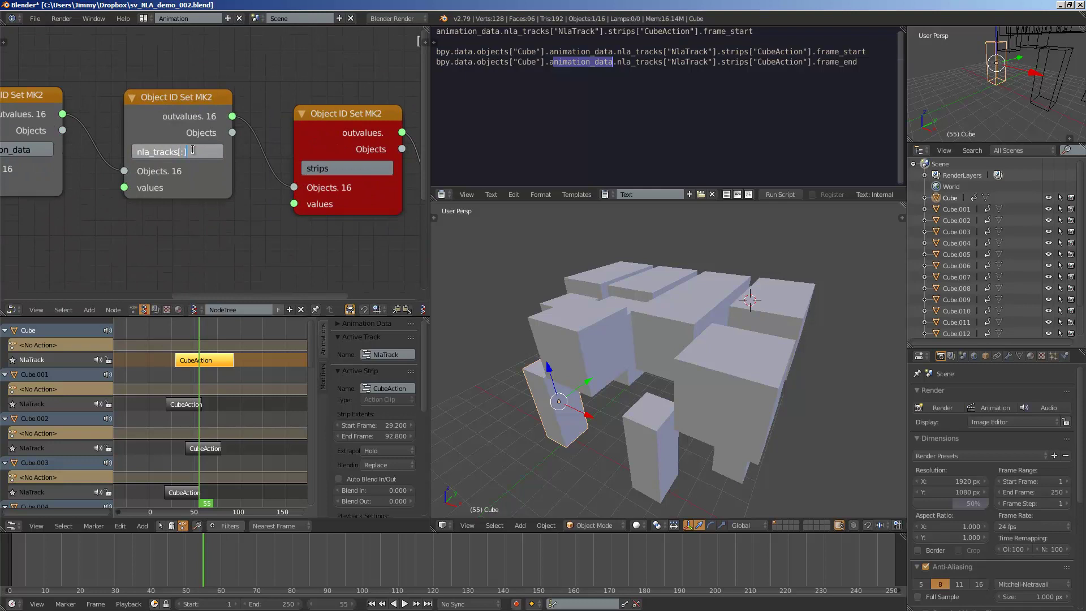
{"action": "type", "text": "[:]"}
{"action": "key", "text": "Return"}
{"action": "scroll", "coordinate": [194, 150], "scroll_direction": "up", "scroll_amount": 3}
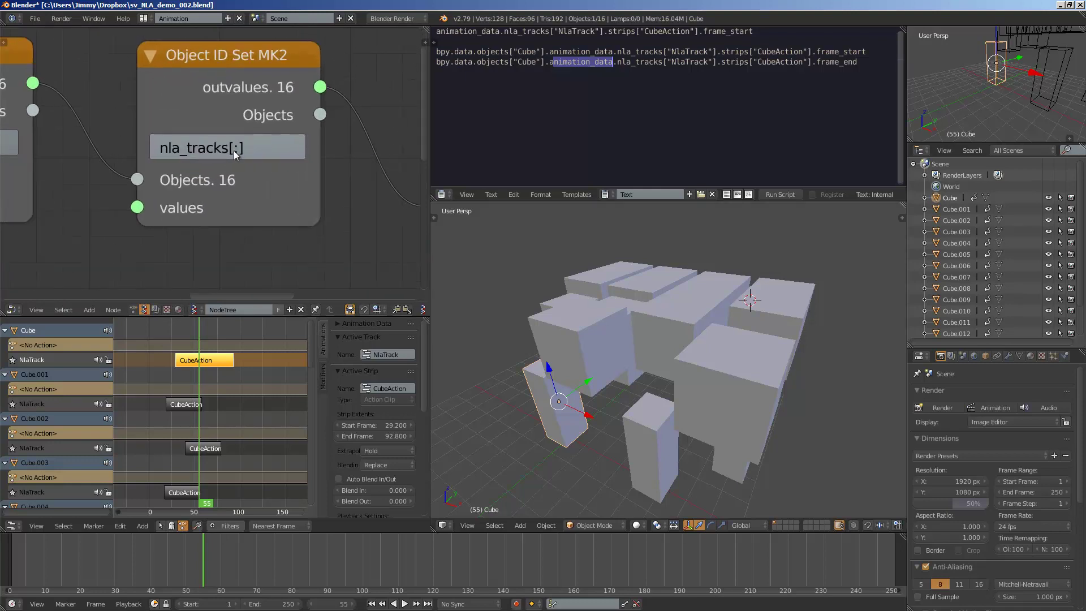
- Check the Stethoscope's output and change the strips node's property to strips[:]
{"action": "scroll", "coordinate": [240, 148], "scroll_direction": "down", "scroll_amount": 2}
{"action": "middle_click_drag", "start_coordinate": [249, 148], "coordinate": [156, 135]}
{"action": "scroll", "coordinate": [277, 152], "scroll_direction": "down", "scroll_amount": 1}
{"action": "middle_click_drag", "start_coordinate": [279, 156], "coordinate": [39, 148]}
{"action": "scroll", "coordinate": [87, 147], "scroll_direction": "down", "scroll_amount": 4}
{"action": "middle_click_drag", "start_coordinate": [195, 171], "coordinate": [232, 152]}
{"action": "scroll", "coordinate": [181, 124], "scroll_direction": "down", "scroll_amount": 2}
{"action": "scroll", "coordinate": [193, 146], "scroll_direction": "up", "scroll_amount": 1}
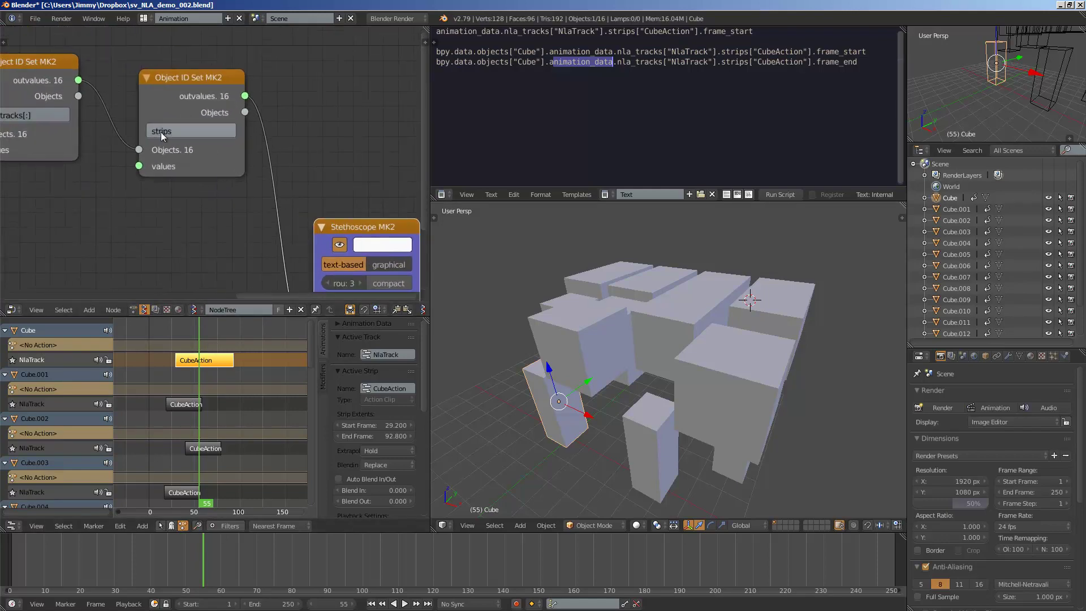
{"action": "scroll", "coordinate": [155, 141], "scroll_direction": "up", "scroll_amount": 1}
{"action": "left_click", "coordinate": [182, 129]}
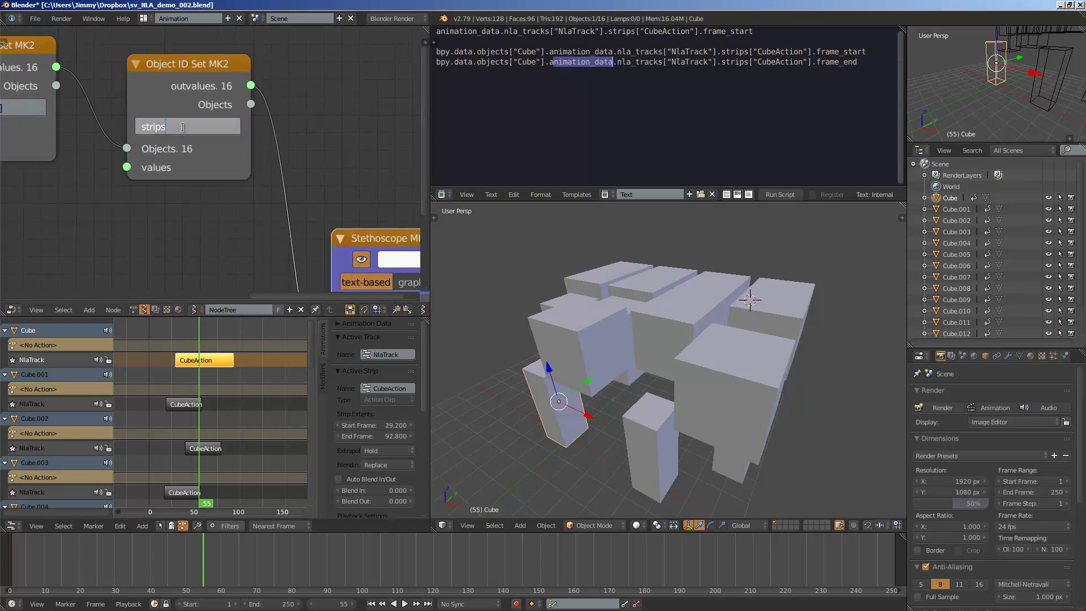
{"action": "type", "text": "[:]"}
{"action": "key", "text": "Return"}
- Review the Stethoscope's strip listing and select the Cube.001 strip in the NLA Editor
{"action": "scroll", "coordinate": [184, 128], "scroll_direction": "down", "scroll_amount": 4}
{"action": "middle_click_drag", "start_coordinate": [321, 184], "coordinate": [179, 93]}
{"action": "scroll", "coordinate": [325, 144], "scroll_direction": "down", "scroll_amount": 1}
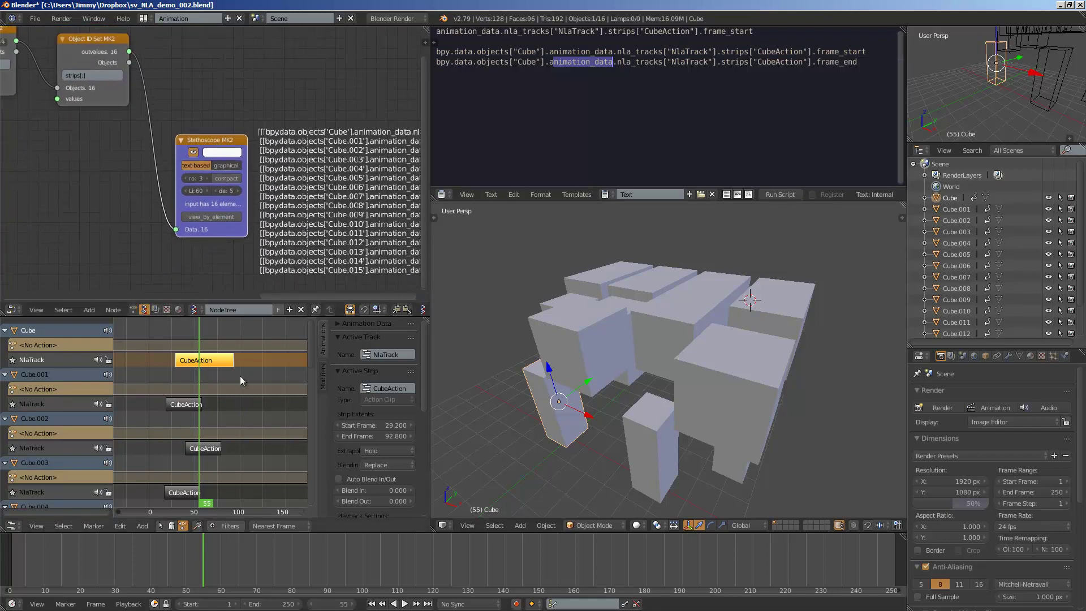
{"action": "left_click", "coordinate": [181, 404]}
{"action": "key", "text": "Home"}
{"action": "middle_click_drag", "start_coordinate": [211, 126], "coordinate": [213, 137]}
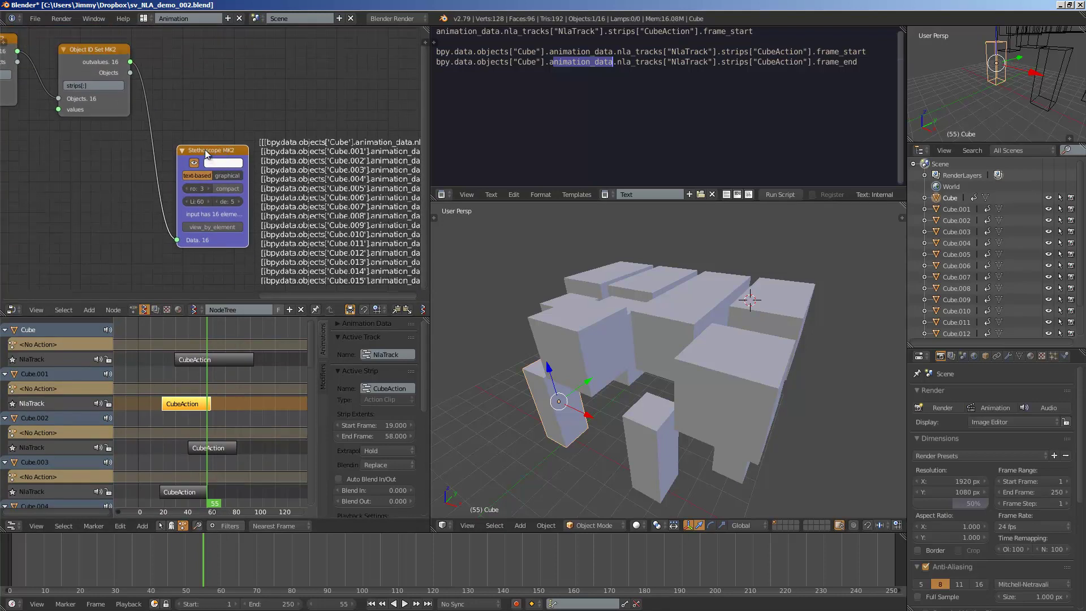
- Delete the Stethoscope MK2 node and place a duplicate of the strips[:] node after the original
{"action": "key", "text": "x"}
{"action": "left_click", "coordinate": [94, 57]}
{"action": "key", "text": "shift+d"}
{"action": "left_click", "coordinate": [249, 94]}
{"action": "scroll", "coordinate": [165, 108], "scroll_direction": "up", "scroll_amount": 2}
{"action": "middle_click_drag", "start_coordinate": [165, 108], "coordinate": [191, 128]}
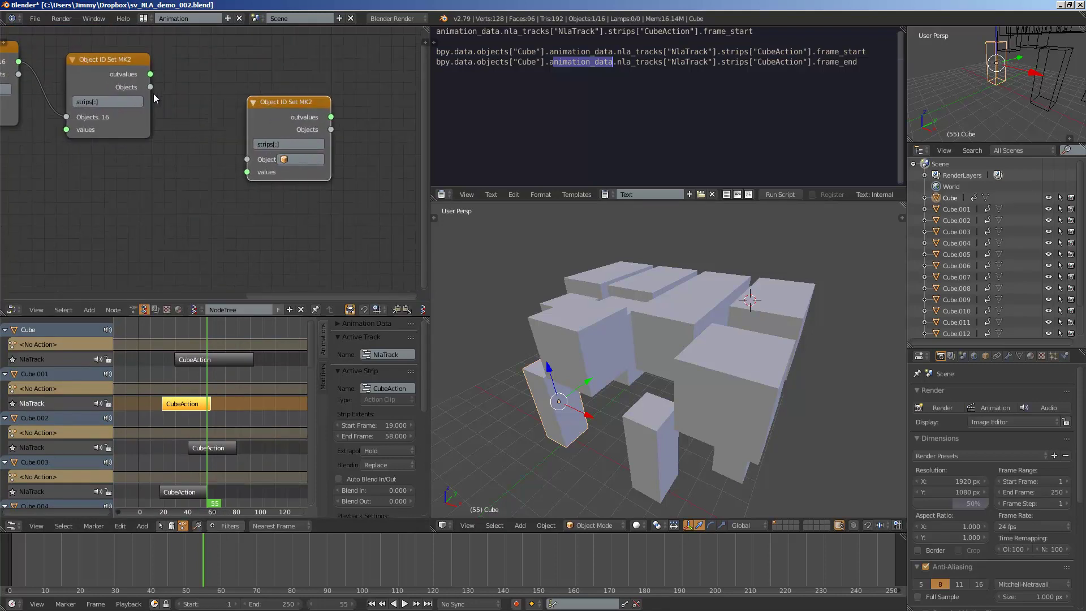
- Link the strips[:] node's outvalues to the copy's Objects input, set the copy's property to frame_start, and save the file
{"action": "left_click_drag", "start_coordinate": [151, 88], "coordinate": [247, 160]}
{"action": "left_click", "coordinate": [276, 146]}
{"action": "type", "text": "frame_start"}
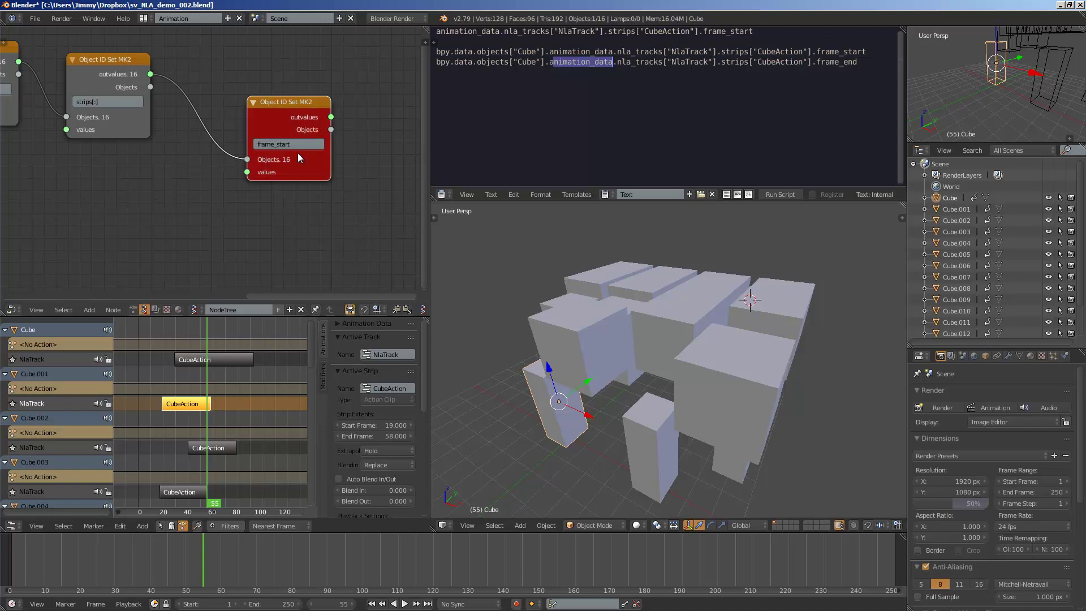
{"action": "middle_click_drag", "start_coordinate": [297, 152], "coordinate": [323, 149]}
{"action": "key", "text": "ctrl+s"}
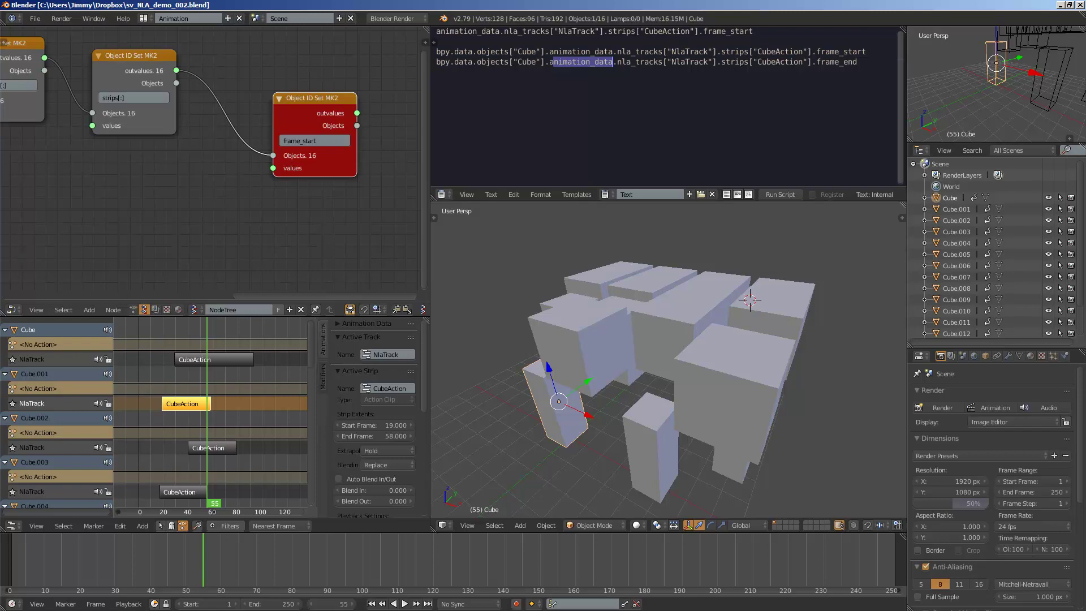
- Read the frame_start node's exception in the Blender console window and return to the node tree
{"action": "left_click_drag", "start_coordinate": [0, 115], "coordinate": [402, 116]}
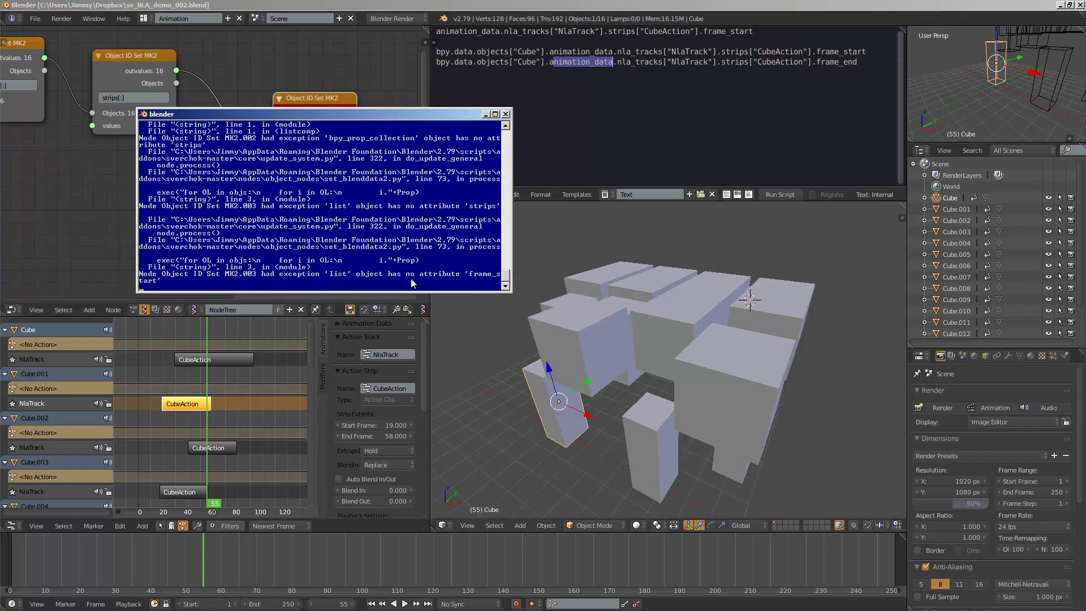
{"action": "key", "text": "alt+Tab"}
{"action": "middle_click_drag", "start_coordinate": [263, 74], "coordinate": [263, 117]}
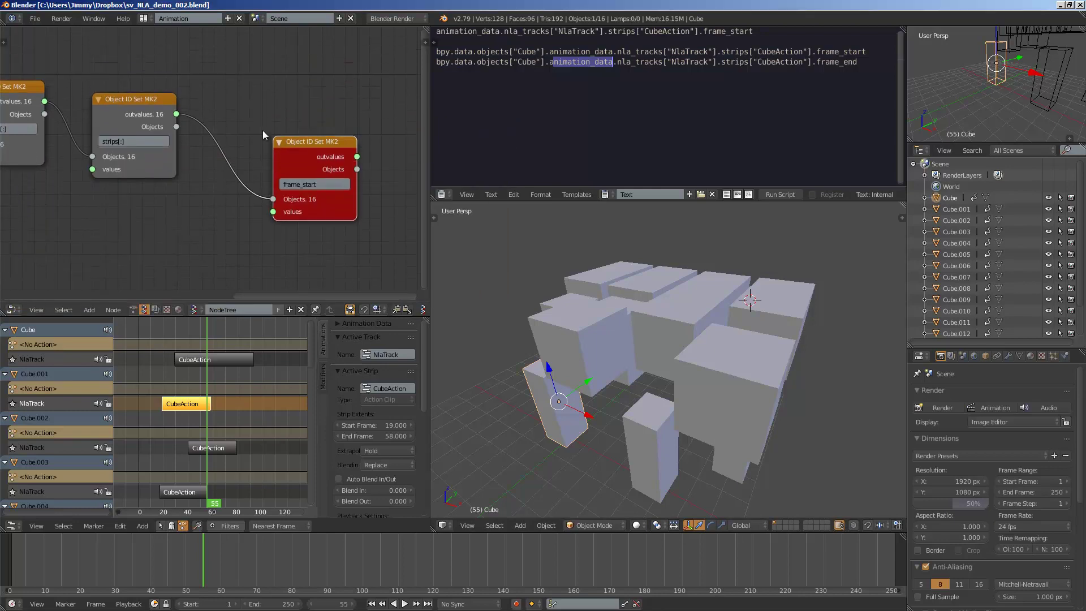
- Add a Stethoscope MK2 node after the strips[:] node, link outvalues to its Data input, and move it clear of the other nodes
{"action": "key", "text": "shift+a"}
{"action": "left_click", "coordinate": [264, 106]}
{"action": "type", "text": "ste"}
{"action": "left_click", "coordinate": [283, 124]}
{"action": "left_click", "coordinate": [252, 281]}
{"action": "left_click_drag", "start_coordinate": [177, 114], "coordinate": [250, 123]}
{"action": "middle_click_drag", "start_coordinate": [303, 66], "coordinate": [89, 164]}
{"action": "scroll", "coordinate": [121, 172], "scroll_direction": "up", "scroll_amount": 3}
{"action": "scroll", "coordinate": [203, 174], "scroll_direction": "down", "scroll_amount": 3}
{"action": "middle_click_drag", "start_coordinate": [203, 174], "coordinate": [253, 138]}
{"action": "left_click_drag", "start_coordinate": [163, 83], "coordinate": [245, 66]}
{"action": "middle_click_drag", "start_coordinate": [245, 66], "coordinate": [259, 95]}
- Insert a List Del Levels node between the strips[:] node and the Stethoscope, with its level list set to 1
{"action": "key", "text": "alt+space"}
{"action": "type", "text": "del"}
{"action": "type", "text": " k"}
{"action": "key", "text": "BackSpace"}
{"action": "key", "text": "Return"}
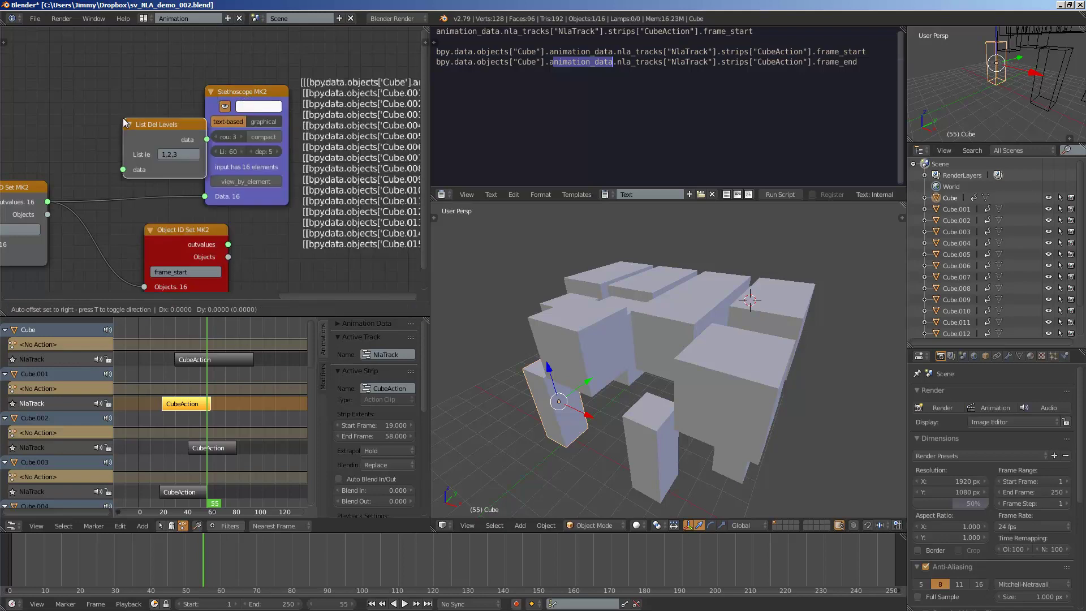
{"action": "left_click", "coordinate": [94, 146]}
{"action": "left_click", "coordinate": [146, 179]}
{"action": "type", "text": "1"}
{"action": "key", "text": "Return"}
- Compare the bracket nesting in the Stethoscope when fed through List Del Levels and when linked directly from the strips[:] node
{"action": "middle_click_drag", "start_coordinate": [179, 102], "coordinate": [111, 102]}
{"action": "scroll", "coordinate": [110, 100], "scroll_direction": "right", "scroll_amount": 2, "text": "ctrl"}
{"action": "scroll", "coordinate": [127, 57], "scroll_direction": "up", "scroll_amount": 5}
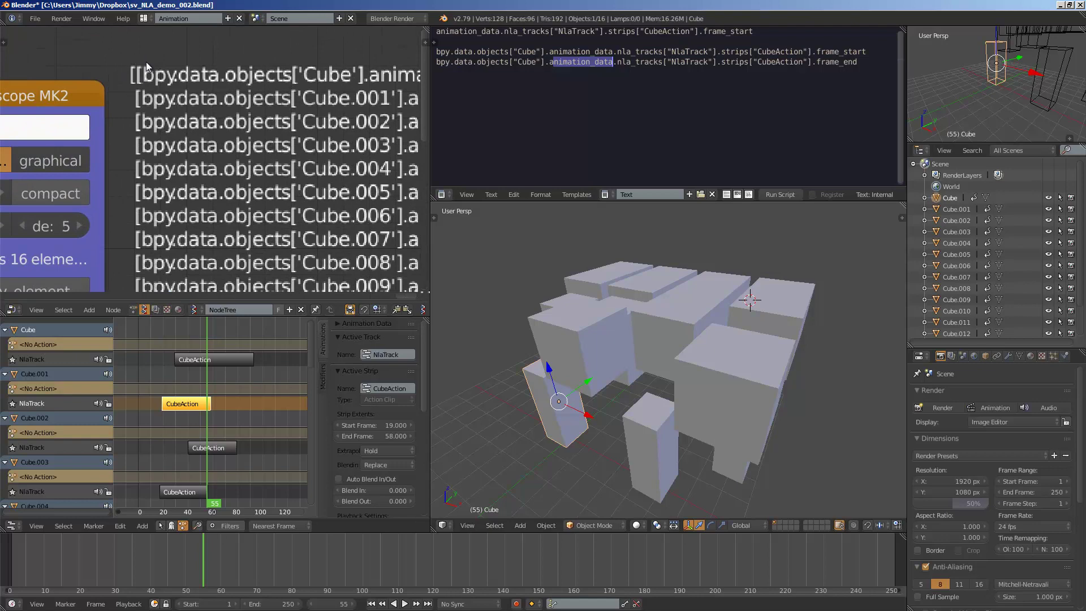
{"action": "scroll", "coordinate": [150, 74], "scroll_direction": "down", "scroll_amount": 4}
{"action": "scroll", "coordinate": [178, 169], "scroll_direction": "down", "scroll_amount": 5}
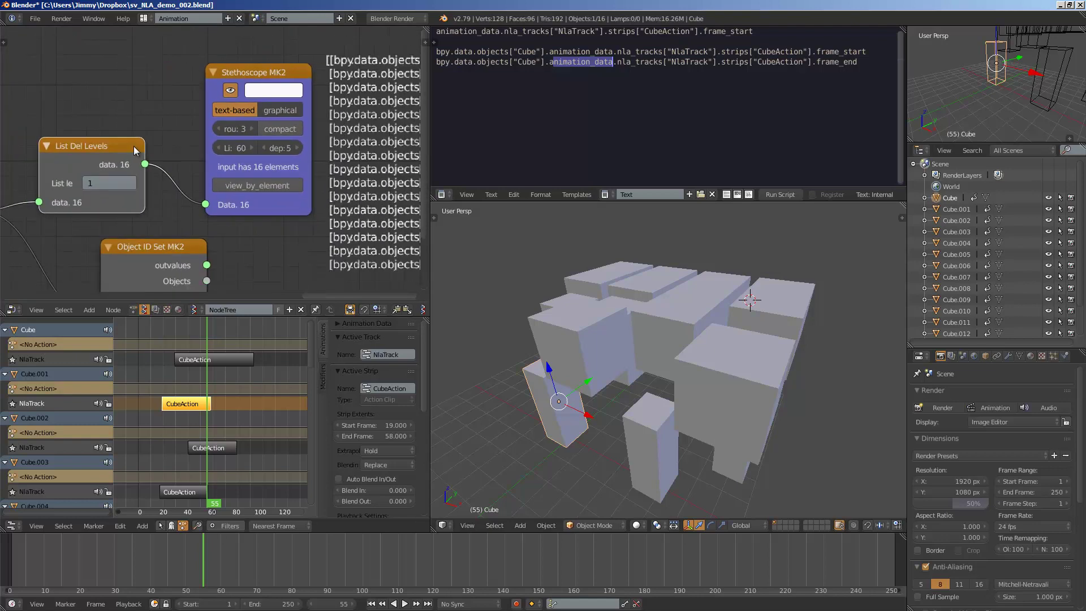
{"action": "left_click_drag", "start_coordinate": [46, 176], "coordinate": [226, 170]}
{"action": "middle_click_drag", "start_coordinate": [195, 89], "coordinate": [52, 110]}
{"action": "scroll", "coordinate": [199, 95], "scroll_direction": "up", "scroll_amount": 5}
{"action": "scroll", "coordinate": [190, 68], "scroll_direction": "down", "scroll_amount": 2}
{"action": "middle_click_drag", "start_coordinate": [171, 67], "coordinate": [365, 61]}
{"action": "middle_click_drag", "start_coordinate": [168, 249], "coordinate": [190, 233]}
{"action": "scroll", "coordinate": [172, 199], "scroll_direction": "up", "scroll_amount": 1}
{"action": "middle_click_drag", "start_coordinate": [79, 165], "coordinate": [409, 189]}
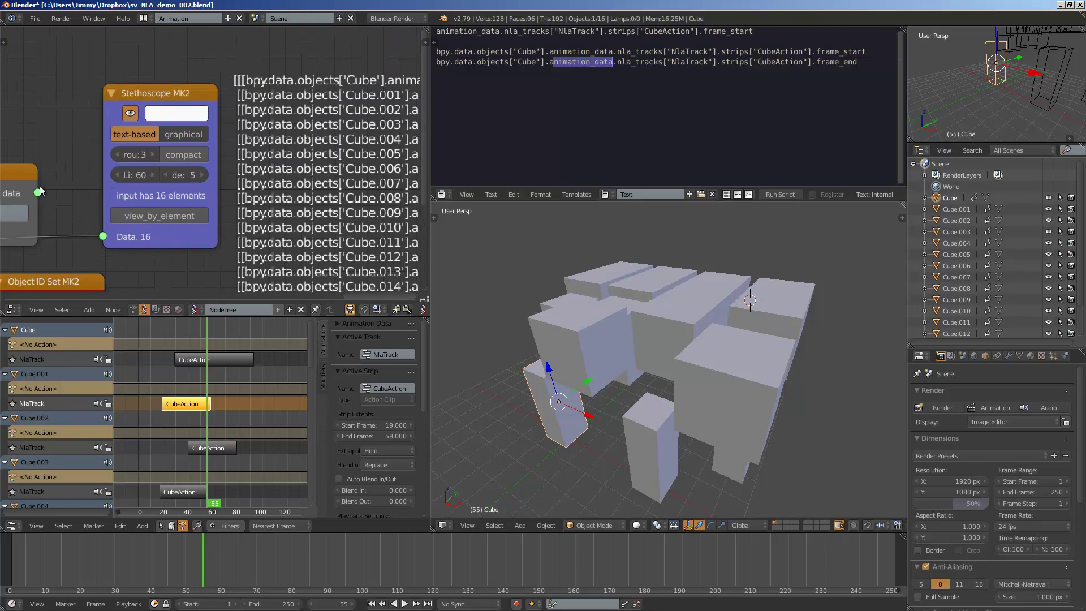
{"action": "left_click_drag", "start_coordinate": [37, 189], "coordinate": [104, 238]}
{"action": "middle_click_drag", "start_coordinate": [293, 102], "coordinate": [330, 116]}
{"action": "scroll", "coordinate": [209, 167], "scroll_direction": "up", "scroll_amount": 4}
{"action": "scroll", "coordinate": [191, 174], "scroll_direction": "down", "scroll_amount": 2}
{"action": "scroll", "coordinate": [163, 165], "scroll_direction": "down", "scroll_amount": 1}
{"action": "middle_click_drag", "start_coordinate": [159, 170], "coordinate": [261, 116]}
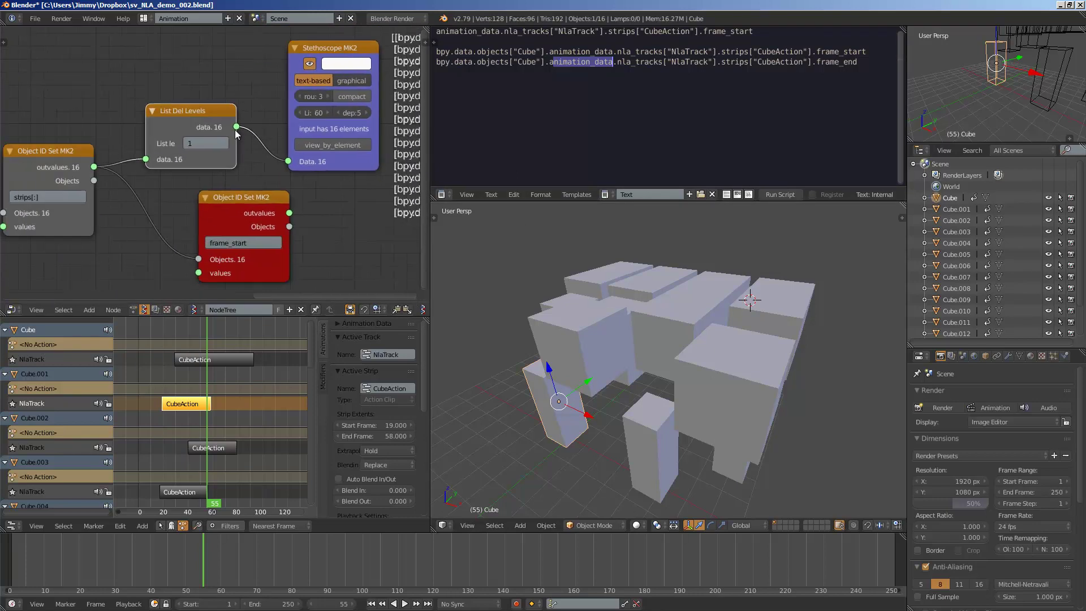
- Link List Del Levels' data output to the frame_start node's Objects input, shift that node away, and save the file
{"action": "left_click_drag", "start_coordinate": [236, 127], "coordinate": [199, 259]}
{"action": "left_click_drag", "start_coordinate": [246, 196], "coordinate": [310, 201]}
{"action": "middle_click_drag", "start_coordinate": [241, 190], "coordinate": [214, 153]}
{"action": "scroll", "coordinate": [158, 207], "scroll_direction": "up", "scroll_amount": 1}
{"action": "key", "text": "ctrl+s"}
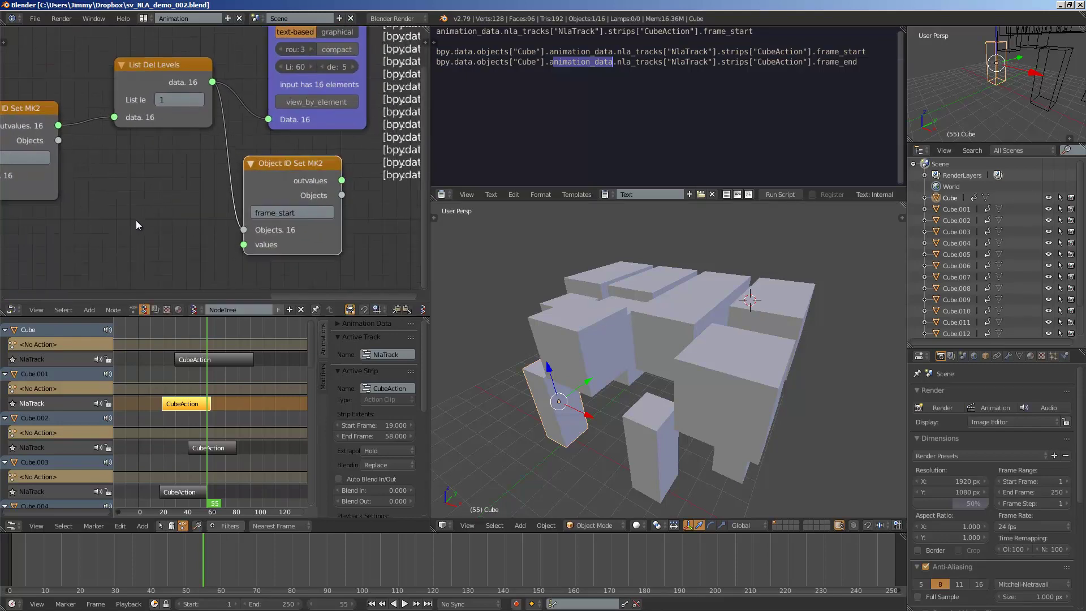
- Add a Float number node and link its output to the frame_start node's values input
{"action": "key", "text": "shift+a"}
{"action": "left_click", "coordinate": [136, 220]}
{"action": "type", "text": "flo"}
{"action": "key", "text": "Return"}
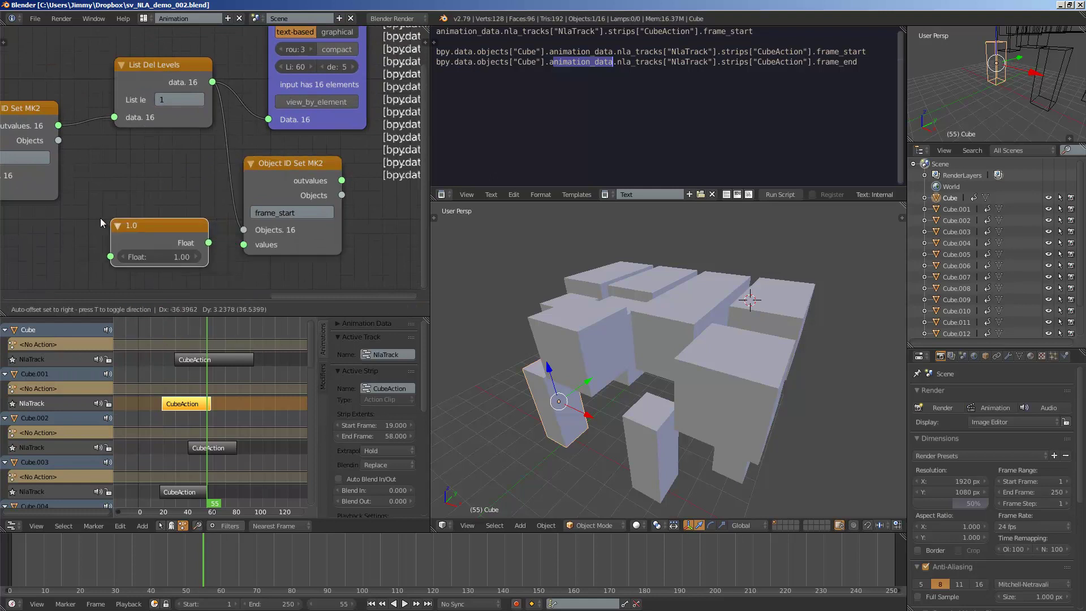
{"action": "left_click", "coordinate": [114, 197]}
{"action": "left_click_drag", "start_coordinate": [205, 224], "coordinate": [250, 224]}
- Set the Float feeding frame_start to 3.25 and scrub the timeline to frame 46
{"action": "left_click_drag", "start_coordinate": [164, 236], "coordinate": [314, 247]}
{"action": "left_click_drag", "start_coordinate": [170, 545], "coordinate": [171, 582]}
{"action": "scroll", "coordinate": [205, 411], "scroll_direction": "down", "scroll_amount": 5}
{"action": "left_click_drag", "start_coordinate": [157, 239], "coordinate": [34, 239]}
{"action": "left_click_drag", "start_coordinate": [174, 239], "coordinate": [207, 240]}
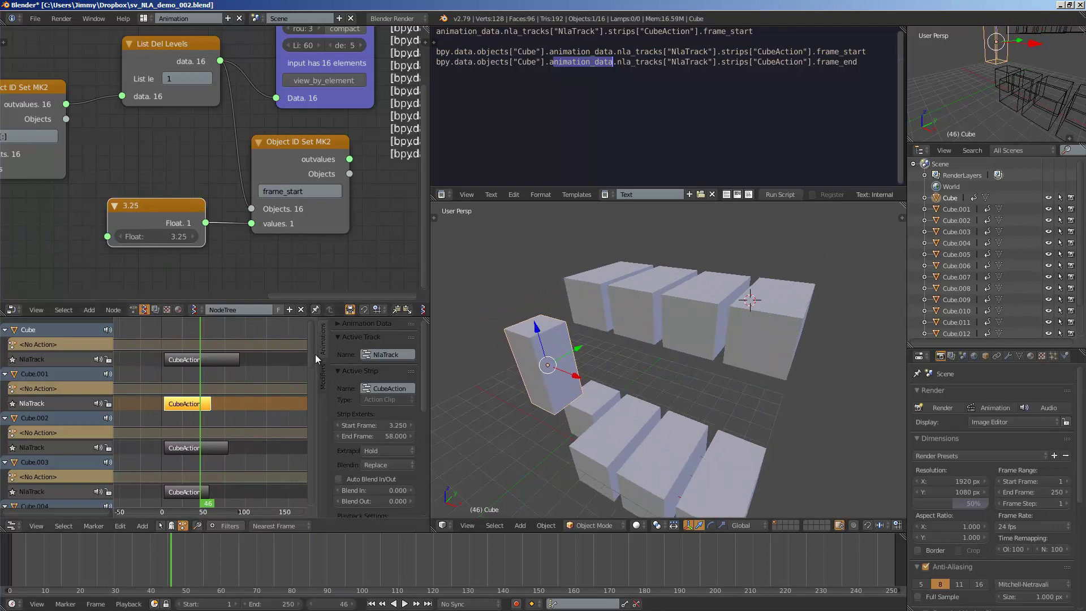
{"action": "mouse_move", "coordinate": [314, 353]}
{"action": "left_mouse_down"}
{"action": "mouse_move", "coordinate": [308, 514]}
{"action": "mouse_move", "coordinate": [317, 347]}
{"action": "left_mouse_up"}
- Duplicate the frame_start node and its Float node, linking the original's outvalues to the copied set node's Objects input
{"action": "middle_click_drag", "start_coordinate": [233, 249], "coordinate": [112, 222]}
{"action": "scroll", "coordinate": [196, 236], "scroll_direction": "down", "scroll_amount": 2}
{"action": "left_click", "coordinate": [169, 154]}
{"action": "key", "text": "shift+d"}
{"action": "left_click", "coordinate": [346, 221]}
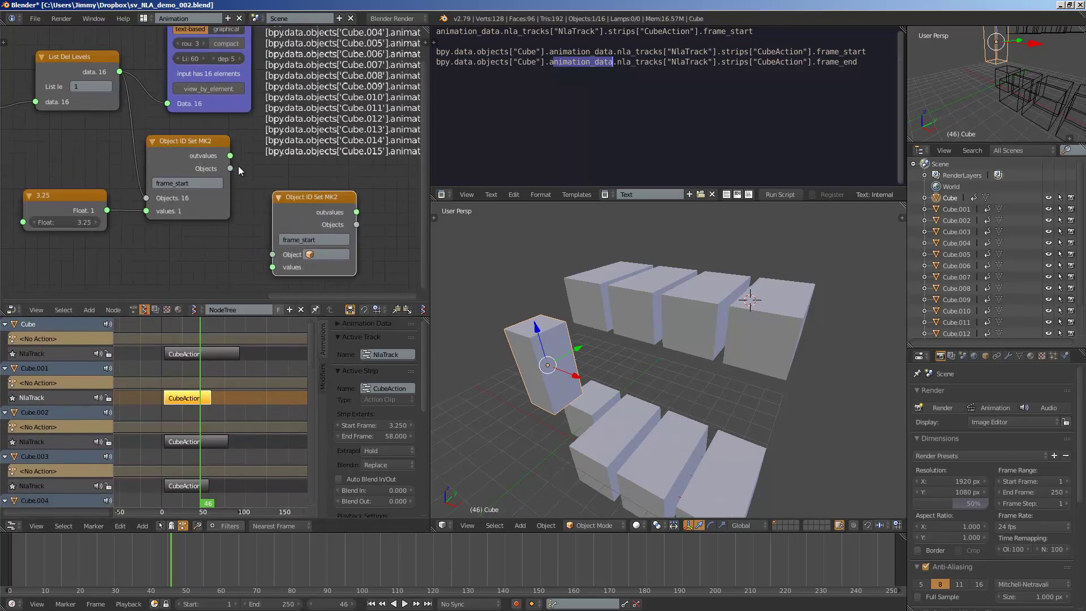
{"action": "left_click_drag", "start_coordinate": [231, 156], "coordinate": [274, 255]}
{"action": "left_click", "coordinate": [92, 193]}
{"action": "key", "text": "shift+d"}
{"action": "left_click", "coordinate": [197, 269]}
- Set the duplicated Object ID Set node's property to frame_end
{"action": "middle_click_drag", "start_coordinate": [320, 245], "coordinate": [210, 246]}
{"action": "scroll", "coordinate": [209, 245], "scroll_direction": "up", "scroll_amount": 3}
{"action": "left_click", "coordinate": [209, 245]}
{"action": "left_click", "coordinate": [206, 235]}
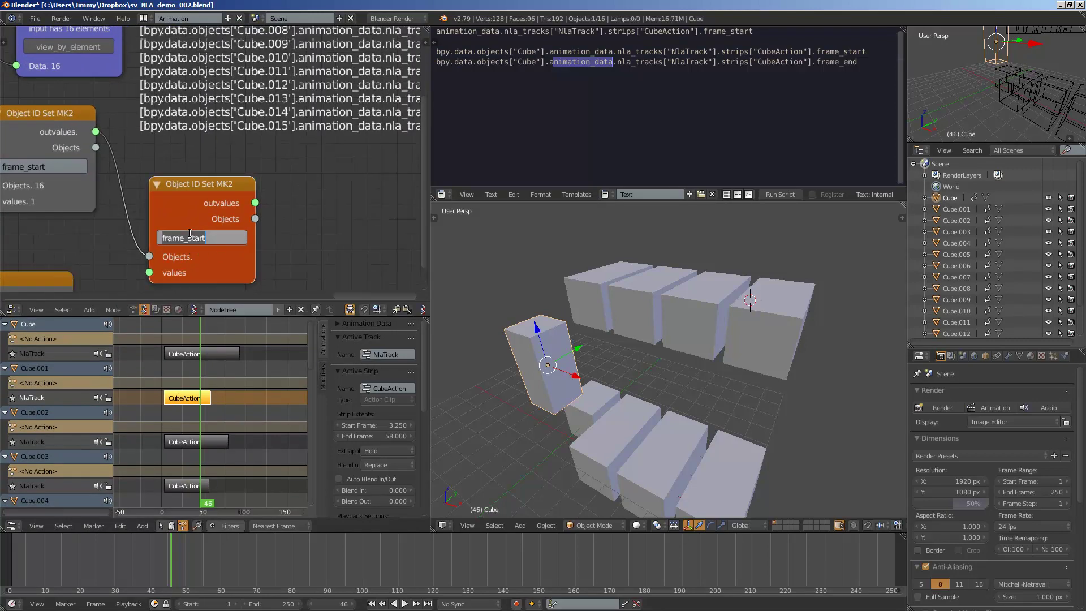
{"action": "type", "text": "frame_end"}
{"action": "key", "text": "Return"}
{"action": "scroll", "coordinate": [215, 239], "scroll_direction": "down", "scroll_amount": 1}
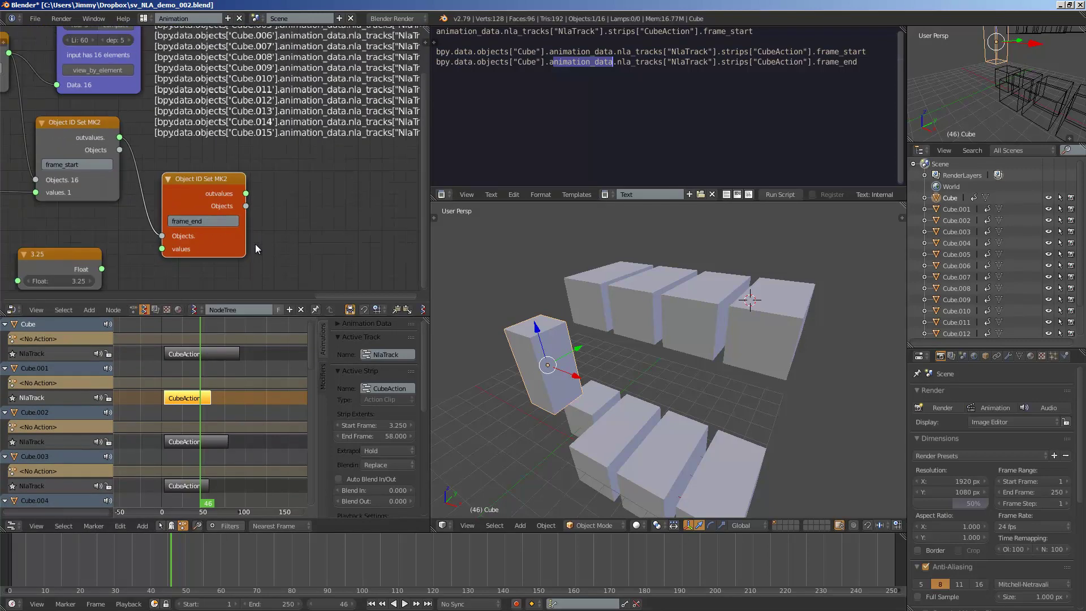
- Link the copied Float, at 5.89, to frame_end's values input and frame_start's Objects output to its Objects input
{"action": "scroll", "coordinate": [210, 227], "scroll_direction": "up", "scroll_amount": 1}
{"action": "middle_click_drag", "start_coordinate": [206, 210], "coordinate": [264, 193]}
{"action": "mouse_move", "coordinate": [150, 258]}
{"action": "left_mouse_down"}
{"action": "mouse_move", "coordinate": [216, 236]}
{"action": "mouse_move", "coordinate": [163, 272]}
{"action": "left_mouse_up"}
{"action": "middle_click_drag", "start_coordinate": [122, 161], "coordinate": [192, 199]}
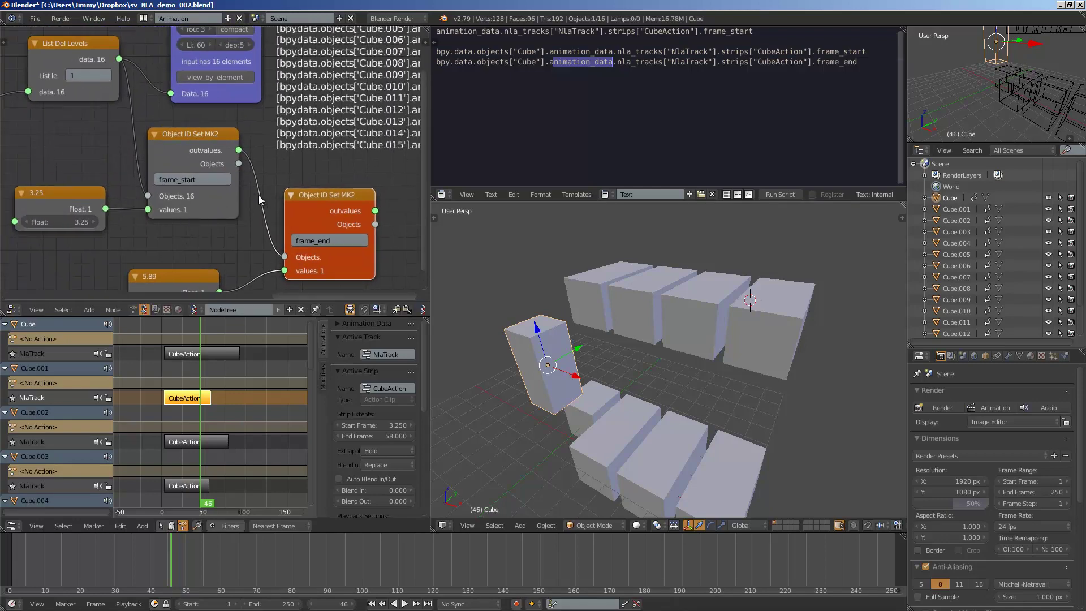
{"action": "middle_click_drag", "start_coordinate": [259, 195], "coordinate": [253, 197]}
{"action": "left_click_drag", "start_coordinate": [232, 166], "coordinate": [278, 259]}
{"action": "middle_click_drag", "start_coordinate": [217, 225], "coordinate": [188, 186]}
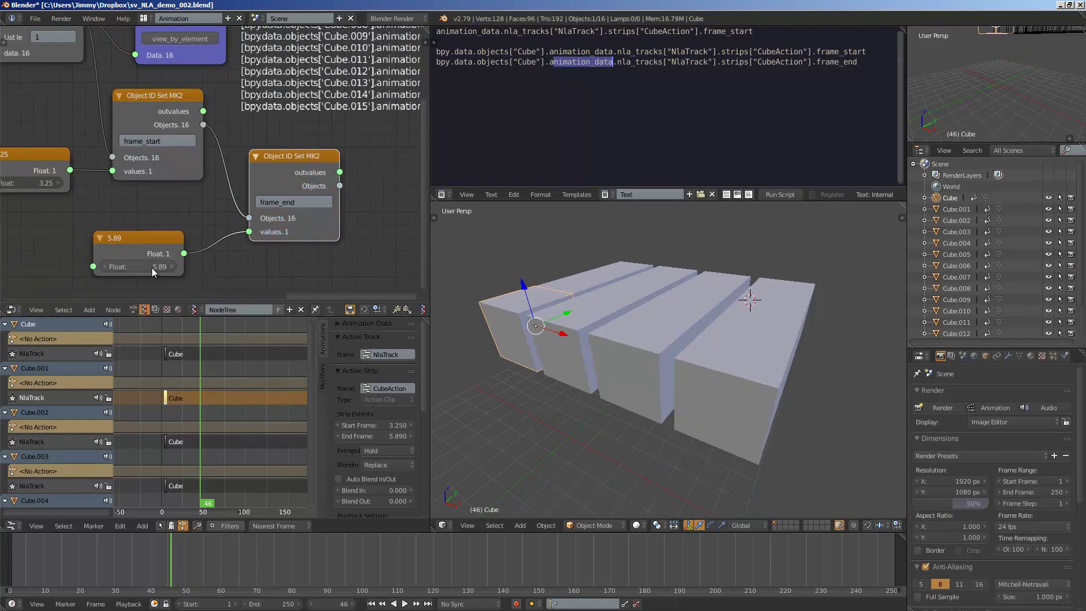
- Set the Float feeding frame_end to 63.4 and save the file
{"action": "left_click_drag", "start_coordinate": [151, 267], "coordinate": [238, 264]}
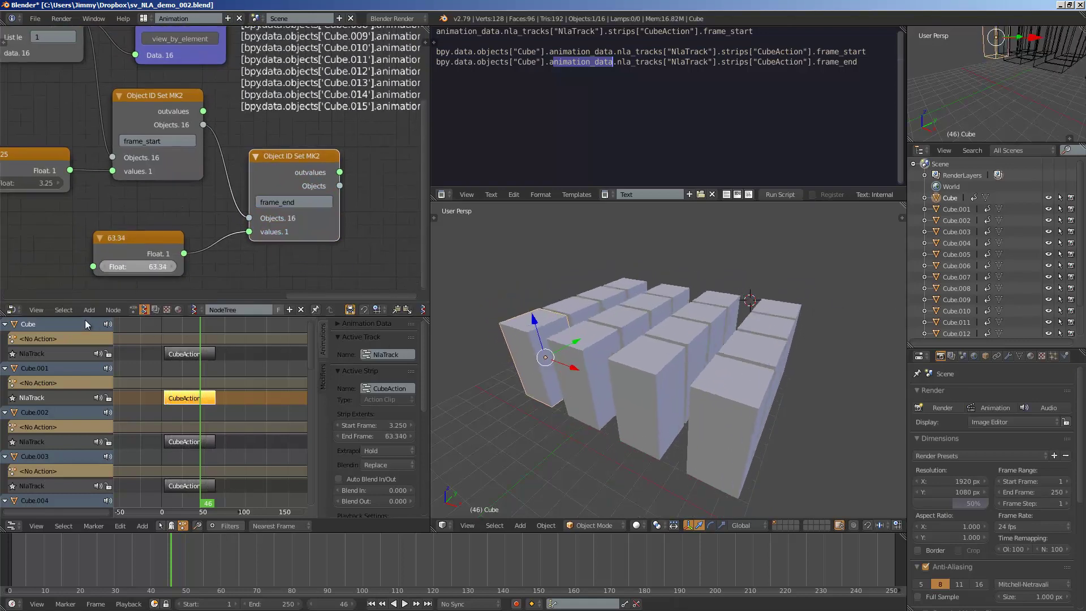
{"action": "left_click_drag", "start_coordinate": [122, 322], "coordinate": [151, 232]}
{"action": "middle_click_drag", "start_coordinate": [165, 224], "coordinate": [202, 212]}
{"action": "key", "text": "ctrl+s"}
{"action": "left_click", "coordinate": [202, 212]}
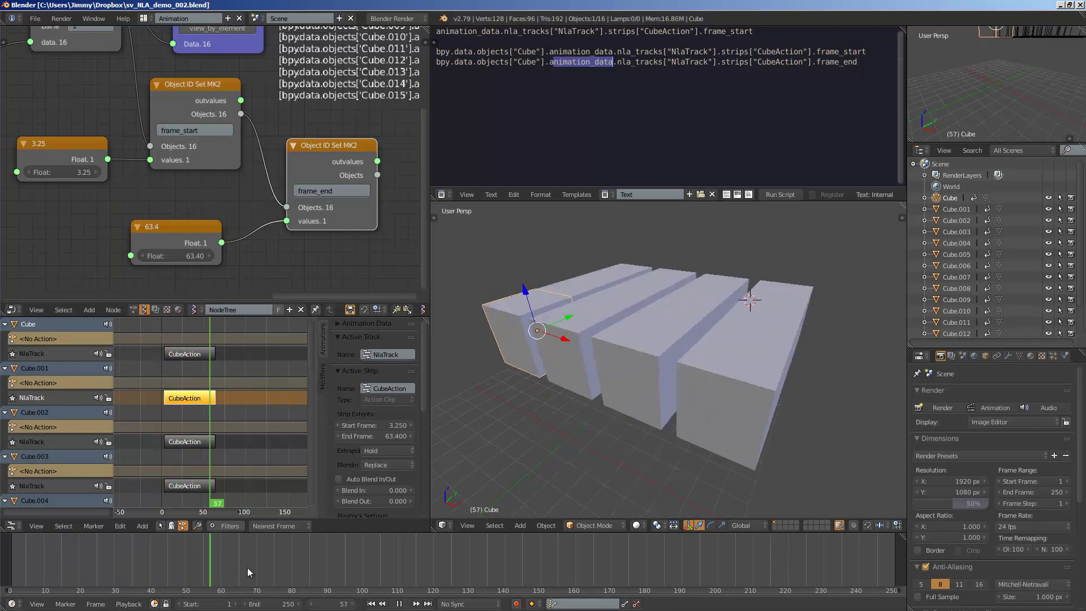
- Scrub the timeline back to its beginning and play the cube animation
{"action": "left_click_drag", "start_coordinate": [222, 570], "coordinate": [28, 557]}
{"action": "left_click_drag", "start_coordinate": [138, 554], "coordinate": [12, 546]}
{"action": "key", "text": "alt+a"}
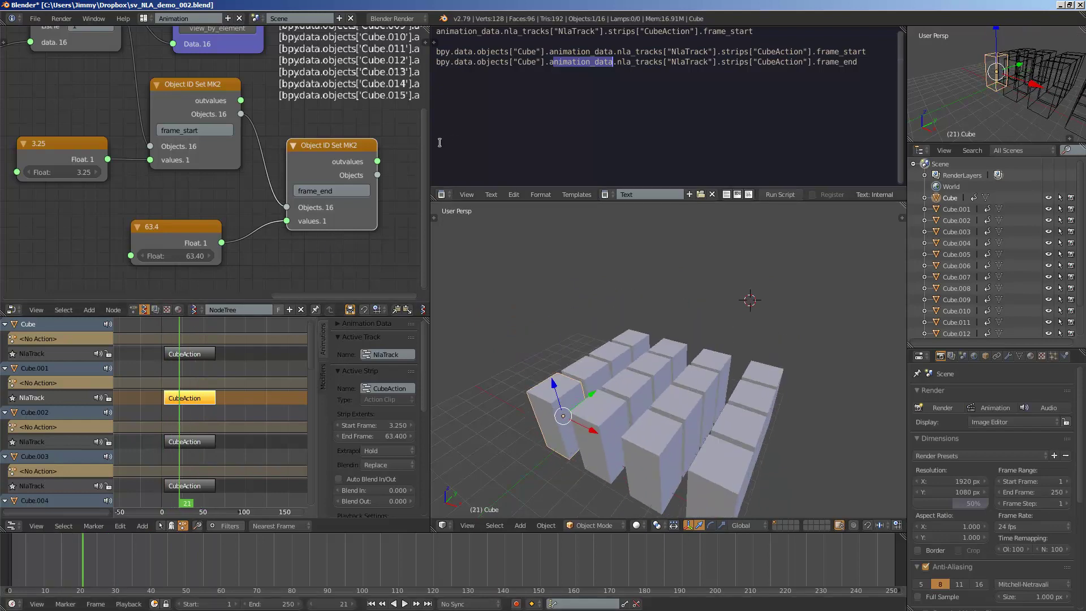
- Widen the node and NLA editors, save the file, and briefly play the animation
{"action": "left_click_drag", "start_coordinate": [431, 142], "coordinate": [543, 148]}
{"action": "middle_click_drag", "start_coordinate": [290, 70], "coordinate": [316, 102]}
{"action": "scroll", "coordinate": [302, 176], "scroll_direction": "down", "scroll_amount": 1}
{"action": "scroll", "coordinate": [302, 176], "scroll_direction": "down", "scroll_amount": 1}
{"action": "key", "text": "ctrl+s"}
{"action": "left_click", "coordinate": [252, 143]}
{"action": "middle_click_drag", "start_coordinate": [243, 192], "coordinate": [256, 176]}
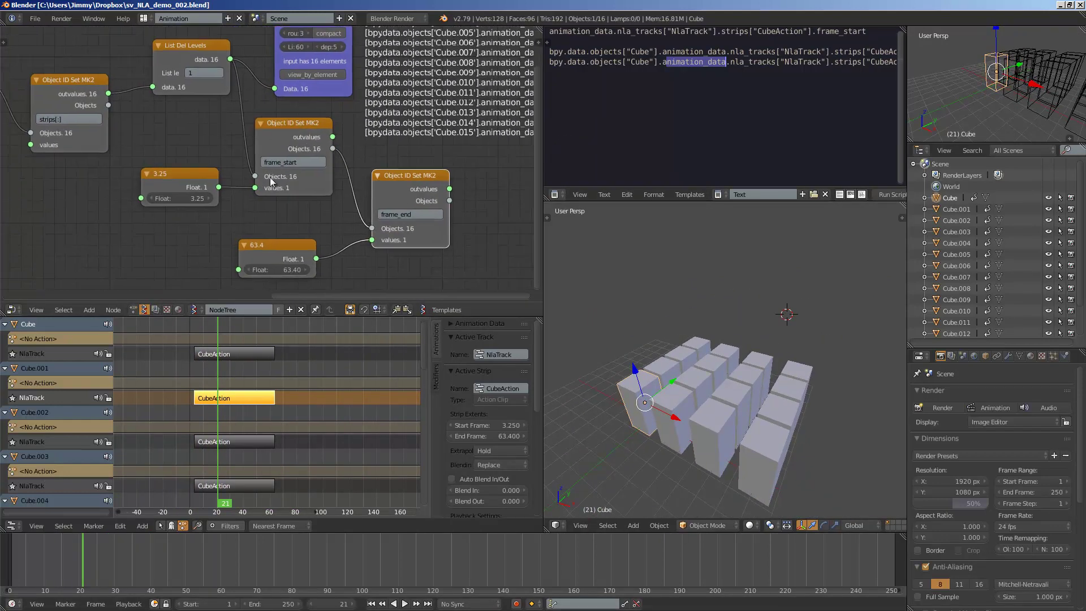
{"action": "key", "text": "alt+a"}
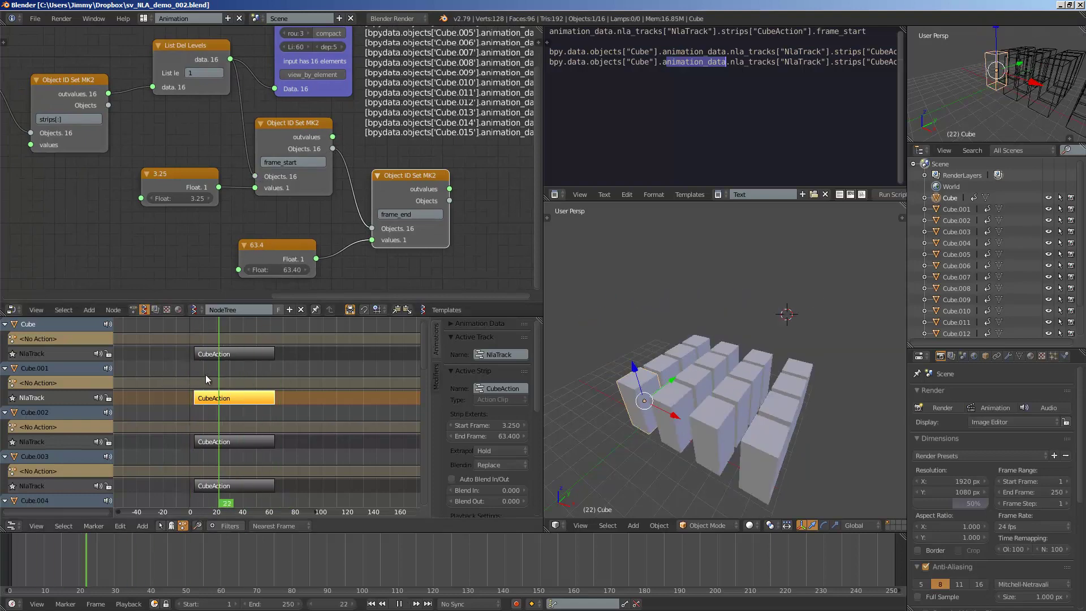
{"action": "key", "text": "Escape"}
- Set the frame_start Float to 10.99 and the frame_end Float to 52.06, and save the file
{"action": "middle_click_drag", "start_coordinate": [220, 206], "coordinate": [282, 219]}
{"action": "left_click_drag", "start_coordinate": [221, 187], "coordinate": [182, 186]}
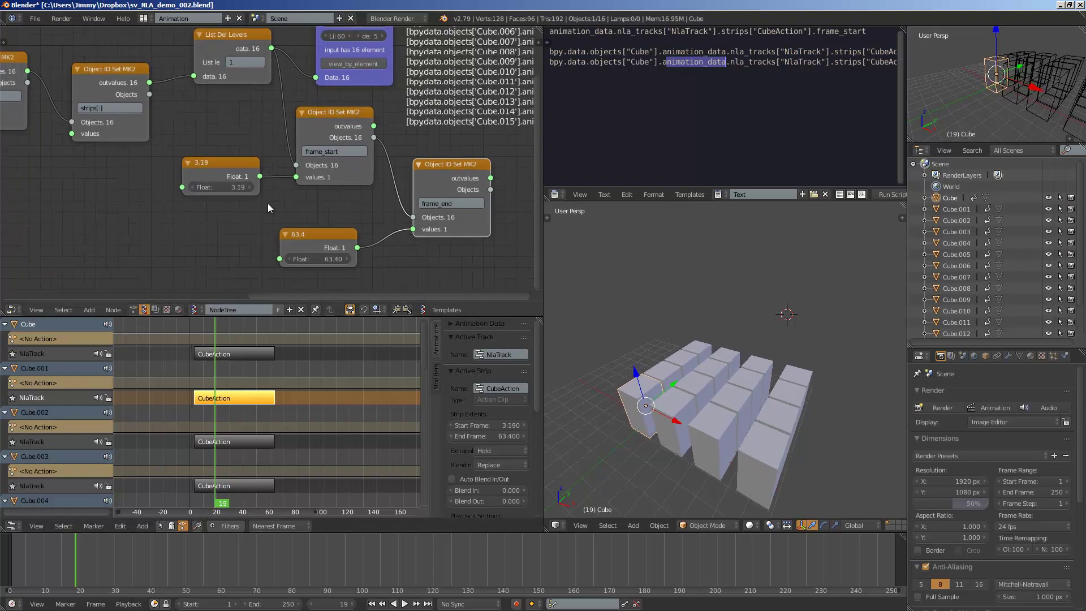
{"action": "left_click_drag", "start_coordinate": [317, 260], "coordinate": [136, 235]}
{"action": "left_click_drag", "start_coordinate": [224, 187], "coordinate": [223, 225]}
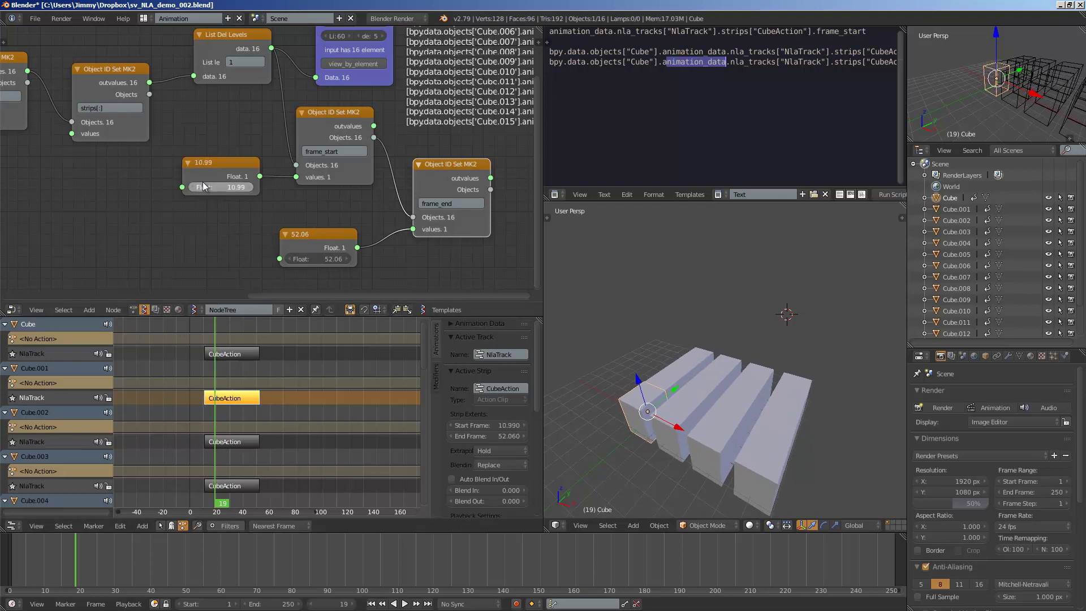
{"action": "key", "text": "ctrl+s"}
{"action": "left_click", "coordinate": [212, 203]}
- Save the scene as a new file named sv_NLA_demo_003.blend
{"action": "left_click", "coordinate": [37, 22]}
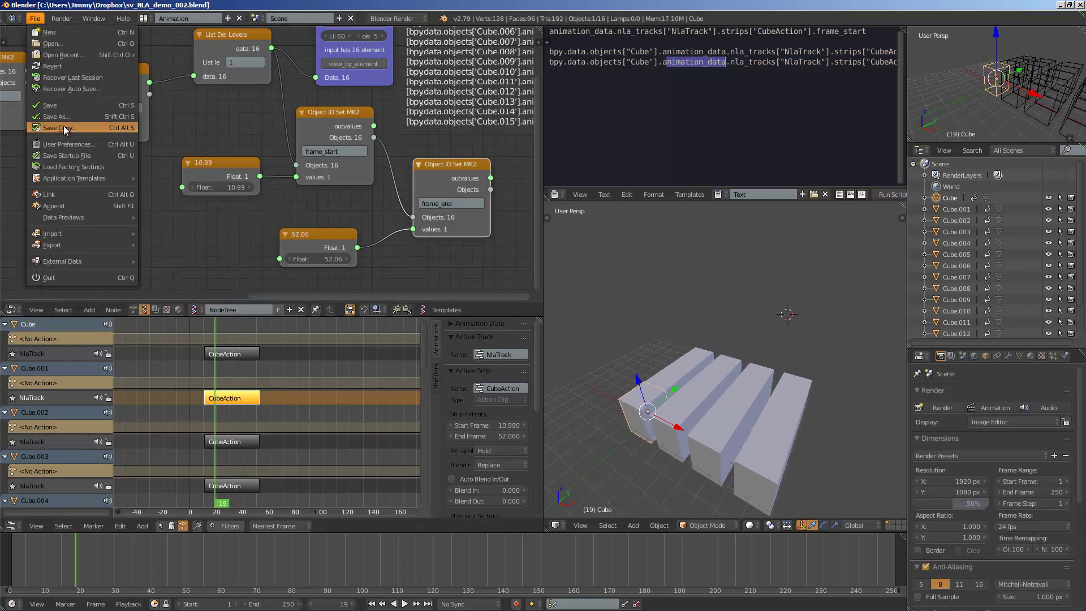
{"action": "left_click", "coordinate": [85, 129]}
{"action": "left_click", "coordinate": [1003, 61]}
{"action": "left_click", "coordinate": [1045, 48]}
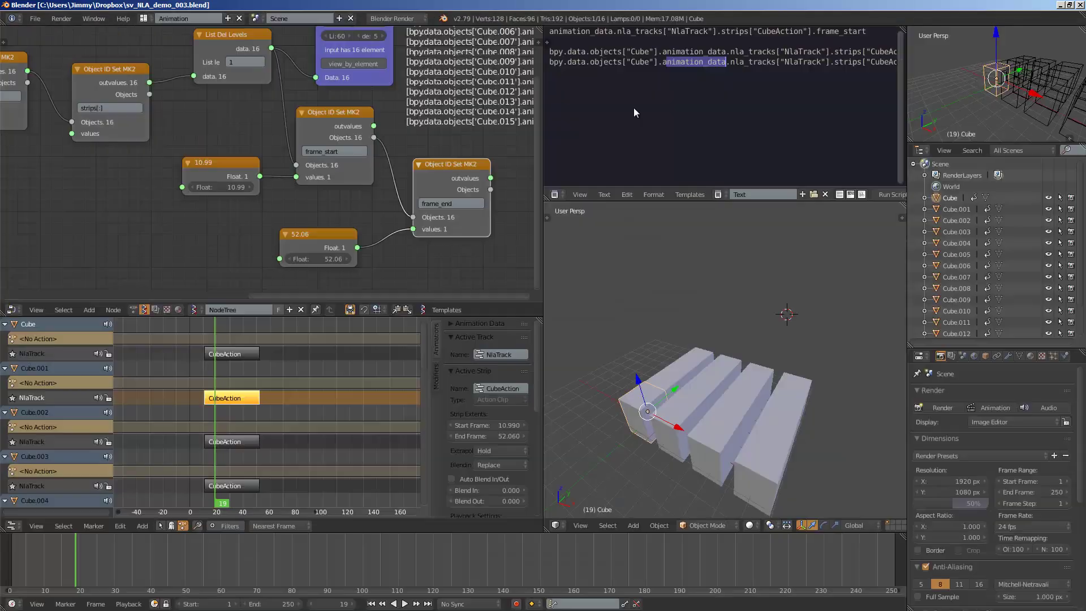
- Scrub the animation to frame 33 in the NLA Editor
{"action": "scroll", "coordinate": [248, 394], "scroll_direction": "up", "scroll_amount": 1}
{"action": "mouse_move", "coordinate": [211, 385]}
{"action": "left_mouse_down"}
{"action": "mouse_move", "coordinate": [201, 381]}
{"action": "mouse_move", "coordinate": [288, 372]}
{"action": "mouse_move", "coordinate": [230, 383]}
{"action": "left_mouse_up"}
{"action": "middle_click_drag", "start_coordinate": [235, 387], "coordinate": [238, 388]}
- Add a Random Num Gen node below the strips[:] node and set its size to 16
{"action": "middle_click_drag", "start_coordinate": [137, 222], "coordinate": [170, 206]}
{"action": "key", "text": "alt+space"}
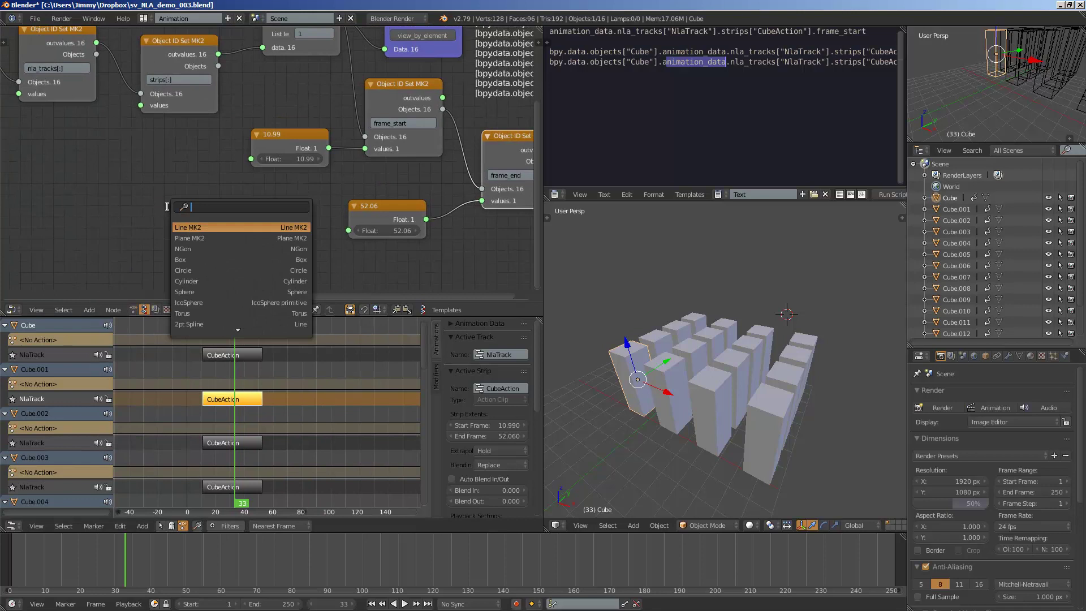
{"action": "type", "text": "random n"}
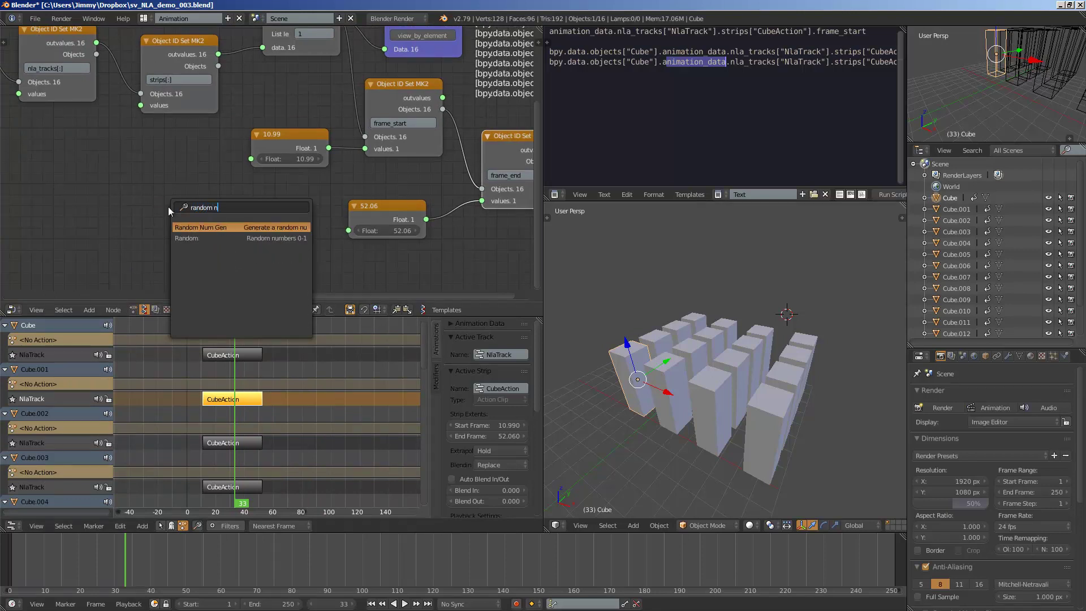
{"action": "key", "text": "Return"}
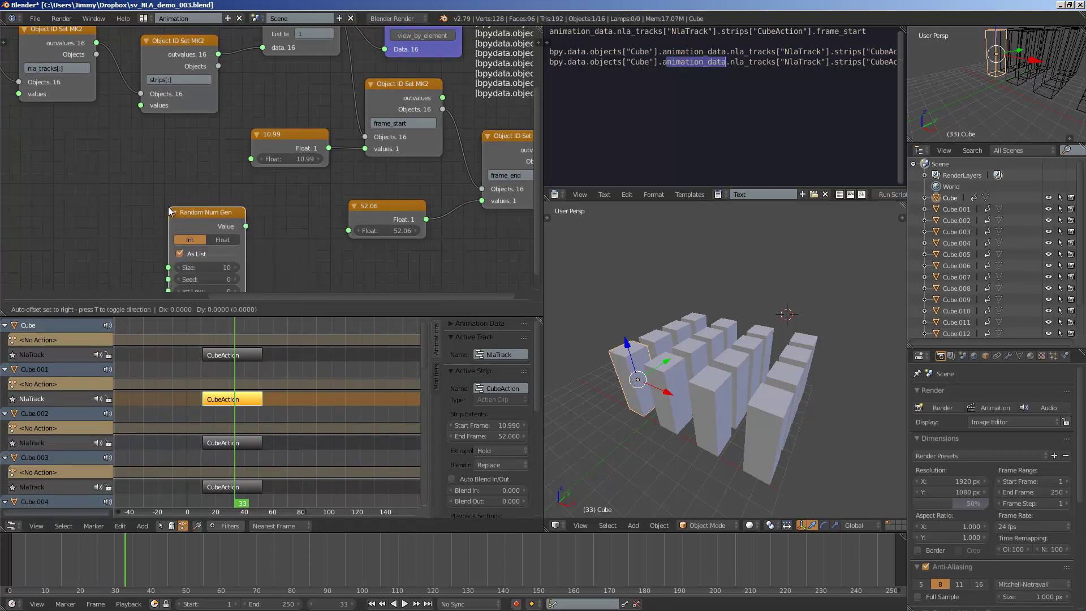
{"action": "left_click", "coordinate": [106, 199]}
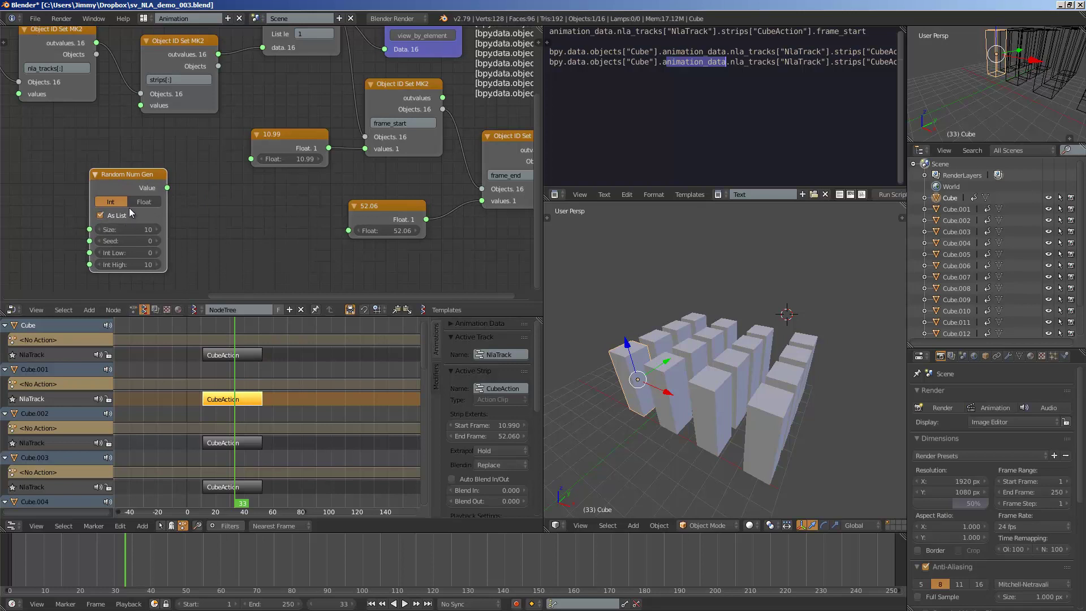
{"action": "mouse_move", "coordinate": [216, 184]}
{"action": "middle_mouse_down"}
{"action": "mouse_move", "coordinate": [211, 209]}
{"action": "mouse_move", "coordinate": [214, 198]}
{"action": "middle_mouse_up"}
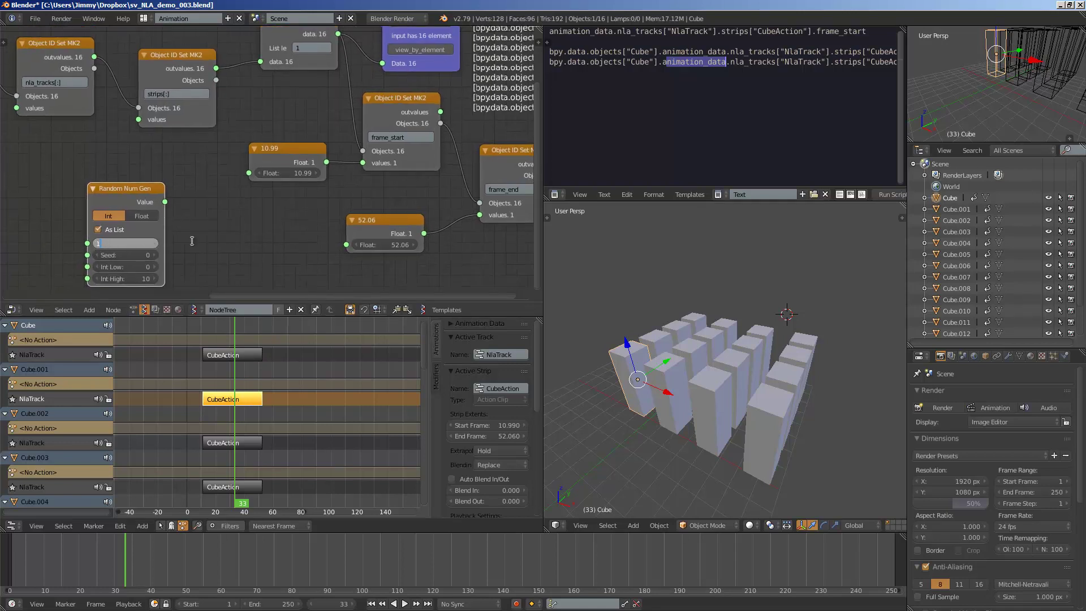
{"action": "key", "text": "Return"}
{"action": "middle_click_drag", "start_coordinate": [175, 254], "coordinate": [174, 243]}
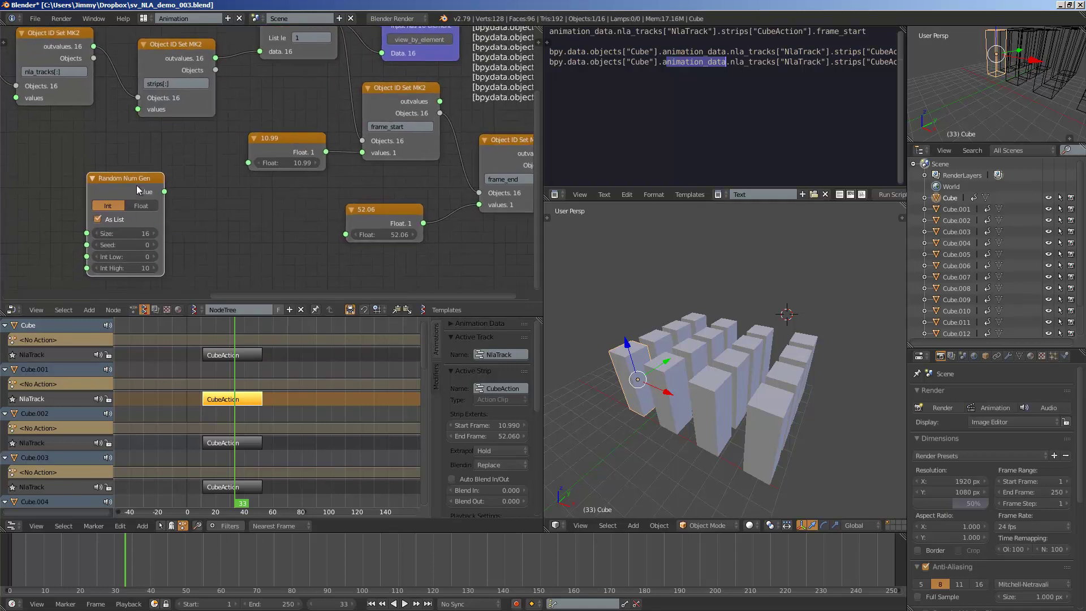
- Move the Random Num Gen node aside and link its Value output to the frame_start node's values input
{"action": "left_click_drag", "start_coordinate": [137, 184], "coordinate": [98, 183]}
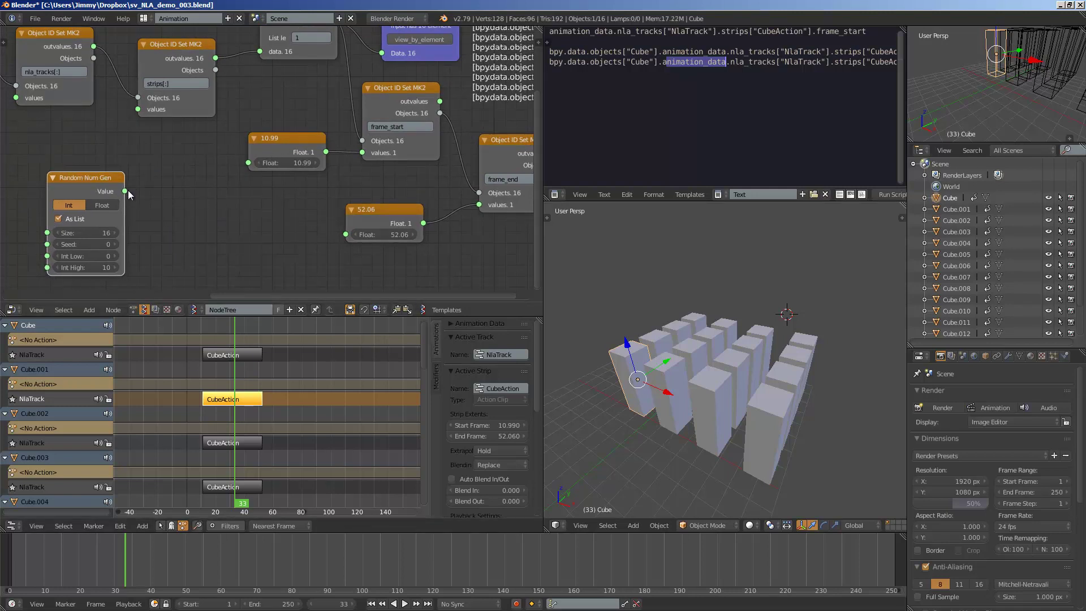
{"action": "left_click_drag", "start_coordinate": [129, 194], "coordinate": [161, 183]}
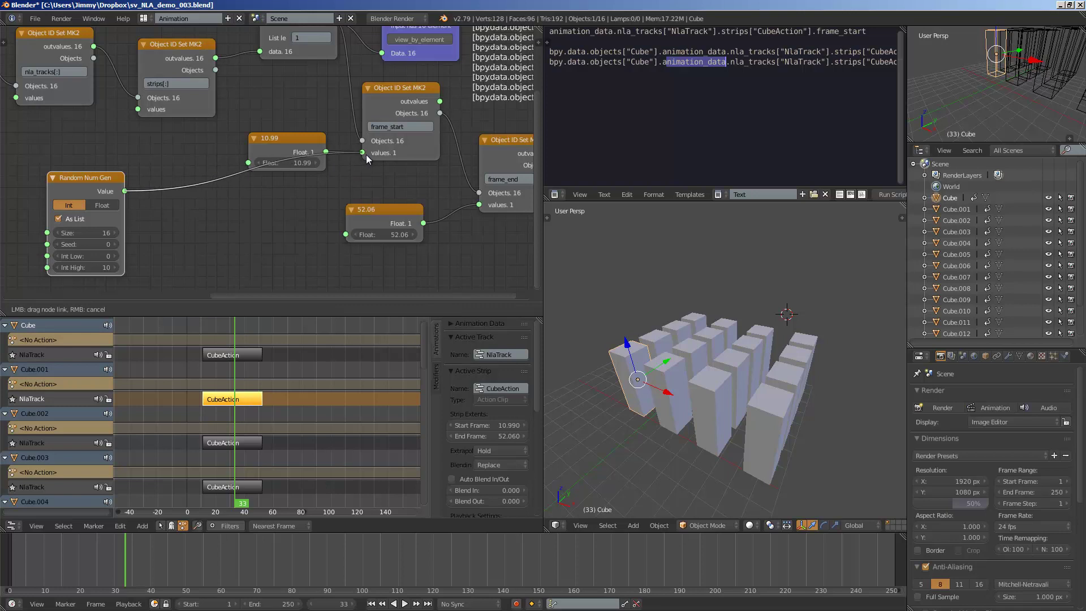
{"action": "left_click_drag", "start_coordinate": [365, 154], "coordinate": [365, 154]}
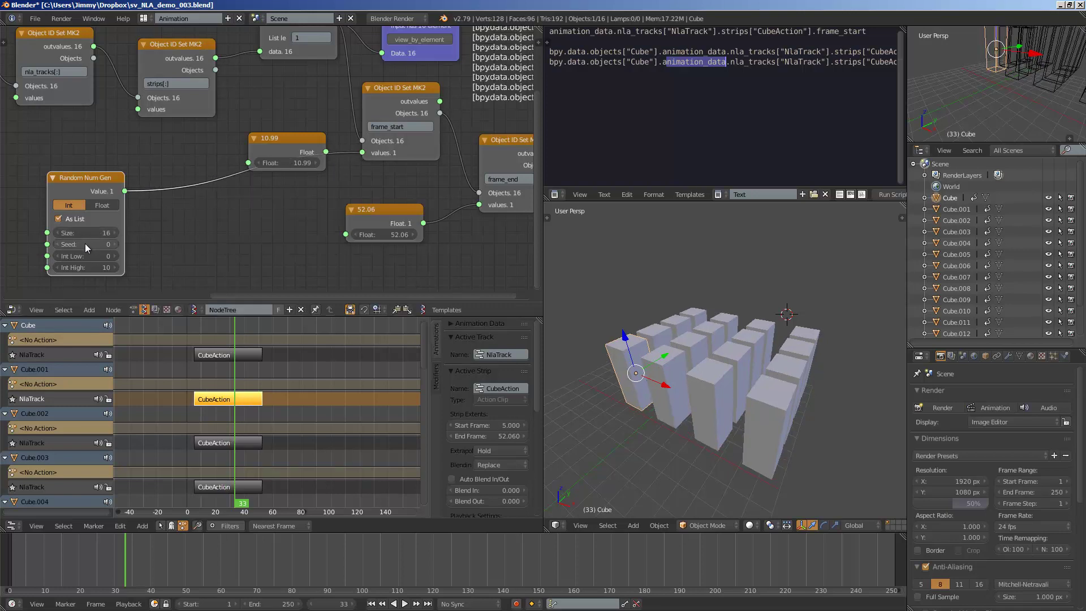
- Set the Random Num Gen's Int High to 38, vary its seed, and save the file
{"action": "left_click_drag", "start_coordinate": [85, 243], "coordinate": [266, 229]}
{"action": "left_click_drag", "start_coordinate": [90, 263], "coordinate": [135, 291]}
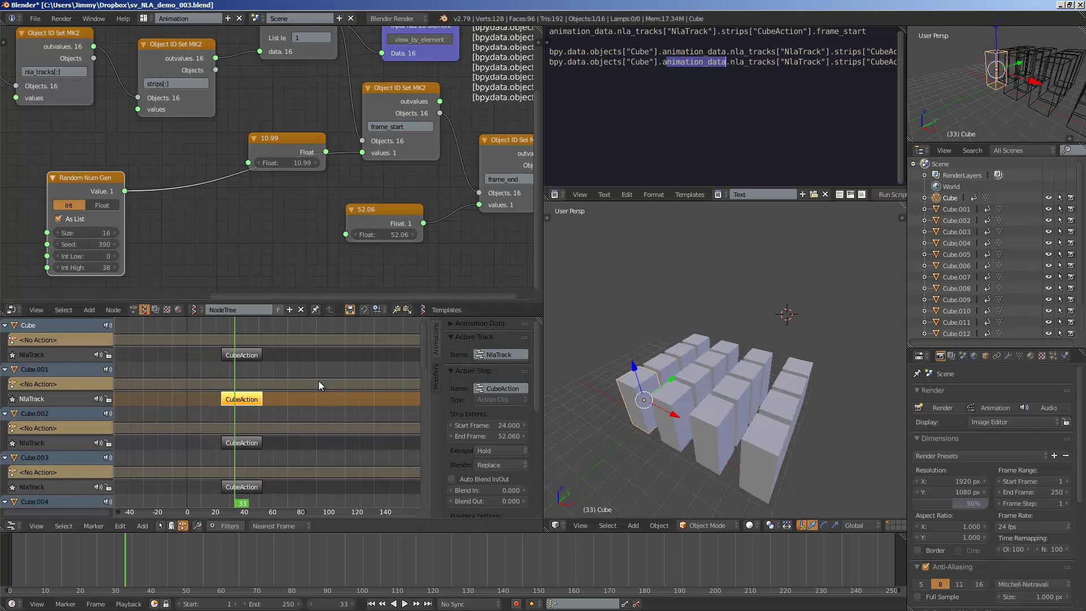
{"action": "left_click_drag", "start_coordinate": [82, 244], "coordinate": [141, 318]}
{"action": "key", "text": "ctrl+s"}
{"action": "left_click", "coordinate": [233, 393]}
- Spread the frame_end, frame_start and Stethoscope nodes apart to make room after List Del Levels
{"action": "scroll", "coordinate": [277, 156], "scroll_direction": "down", "scroll_amount": 2}
{"action": "middle_click_drag", "start_coordinate": [276, 156], "coordinate": [145, 180]}
{"action": "left_click_drag", "start_coordinate": [337, 165], "coordinate": [459, 216]}
{"action": "left_click_drag", "start_coordinate": [269, 132], "coordinate": [352, 162]}
{"action": "left_click_drag", "start_coordinate": [292, 91], "coordinate": [354, 66]}
{"action": "middle_click_drag", "start_coordinate": [243, 103], "coordinate": [237, 120]}
- Insert a List Join node between List Del Levels and the frame_start node, with JoinLevel lists set to 2
{"action": "key", "text": "alt+space"}
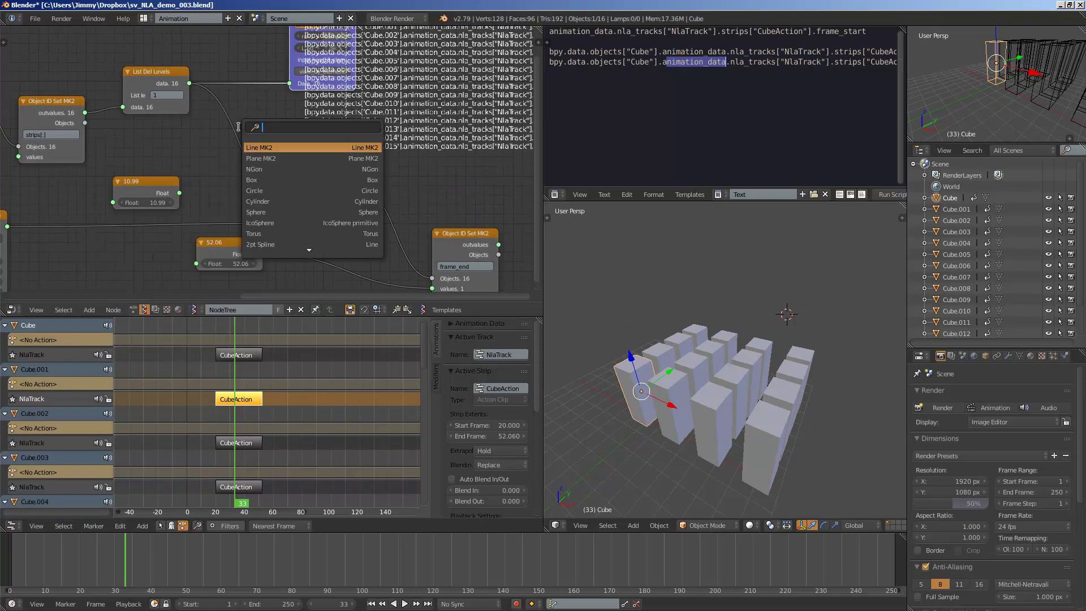
{"action": "type", "text": "list j"}
{"action": "key", "text": "Return"}
{"action": "left_click", "coordinate": [229, 118]}
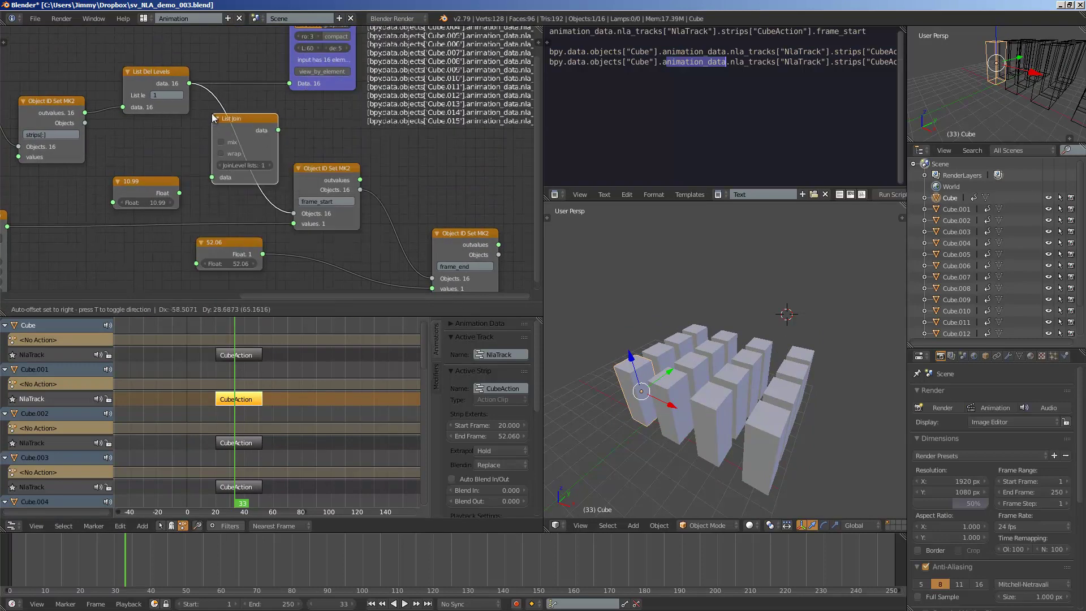
{"action": "left_click", "coordinate": [281, 166]}
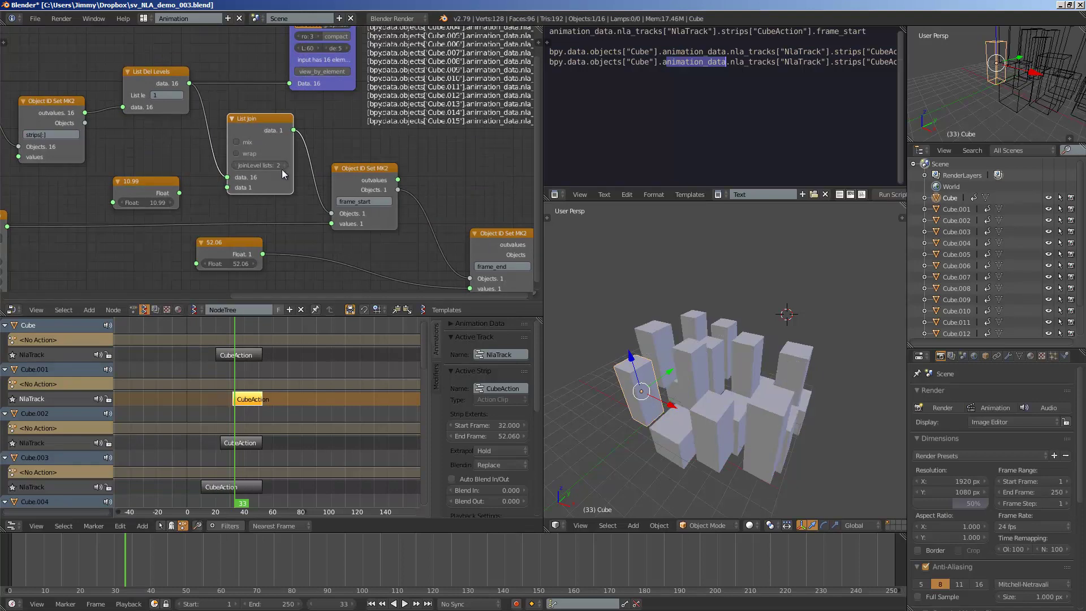
- Move the Random Num Gen node closer to the Float nodes and set its seed to 673
{"action": "middle_click_drag", "start_coordinate": [189, 195], "coordinate": [249, 173]}
{"action": "scroll", "coordinate": [315, 177], "scroll_direction": "up", "scroll_amount": 2}
{"action": "middle_click_drag", "start_coordinate": [371, 144], "coordinate": [227, 139]}
{"action": "scroll", "coordinate": [293, 178], "scroll_direction": "up", "scroll_amount": 3}
{"action": "scroll", "coordinate": [293, 179], "scroll_direction": "down", "scroll_amount": 5}
{"action": "middle_click_drag", "start_coordinate": [95, 209], "coordinate": [314, 185]}
{"action": "scroll", "coordinate": [268, 161], "scroll_direction": "up", "scroll_amount": 3}
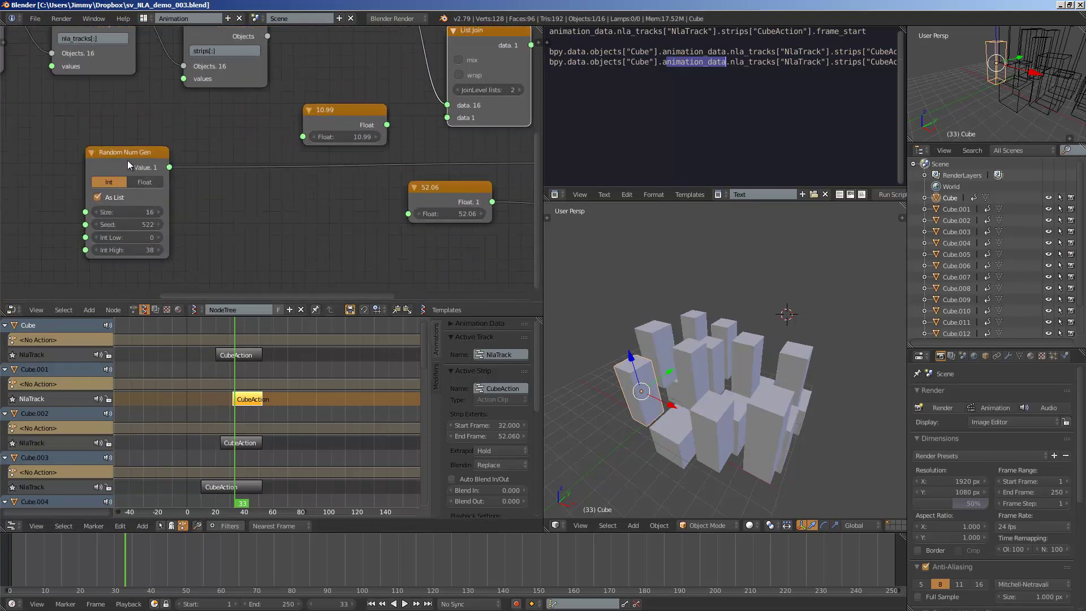
{"action": "left_click_drag", "start_coordinate": [128, 158], "coordinate": [205, 163]}
{"action": "left_click_drag", "start_coordinate": [198, 229], "coordinate": [287, 225]}
- Play and scrub the cubes' animation with the new random start frames, and save the file
{"action": "mouse_move", "coordinate": [129, 548]}
{"action": "left_mouse_down"}
{"action": "mouse_move", "coordinate": [166, 548]}
{"action": "mouse_move", "coordinate": [55, 537]}
{"action": "mouse_move", "coordinate": [70, 559]}
{"action": "mouse_move", "coordinate": [198, 551]}
{"action": "mouse_move", "coordinate": [58, 562]}
{"action": "mouse_move", "coordinate": [222, 546]}
{"action": "mouse_move", "coordinate": [31, 554]}
{"action": "mouse_move", "coordinate": [136, 546]}
{"action": "left_mouse_up"}
{"action": "key", "text": "alt+a"}
{"action": "middle_click_drag", "start_coordinate": [662, 429], "coordinate": [656, 421]}
{"action": "left_click_drag", "start_coordinate": [107, 557], "coordinate": [189, 552]}
{"action": "key", "text": "ctrl+s"}
{"action": "key", "text": "alt+a"}
{"action": "key", "text": "alt+a"}
{"action": "middle_click_drag", "start_coordinate": [254, 227], "coordinate": [218, 206]}
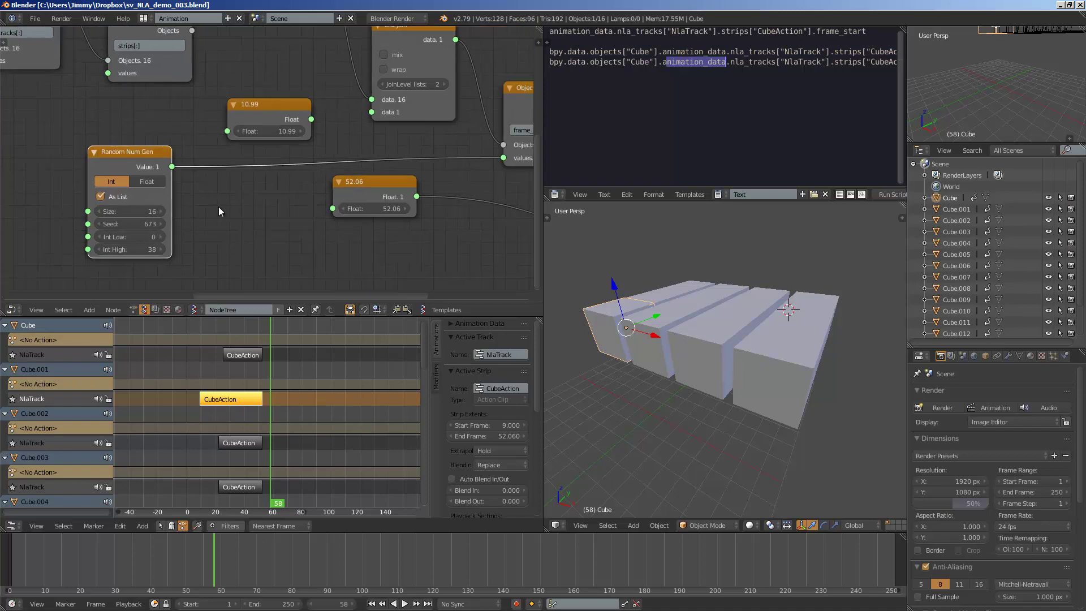
{"action": "left_click", "coordinate": [197, 364]}
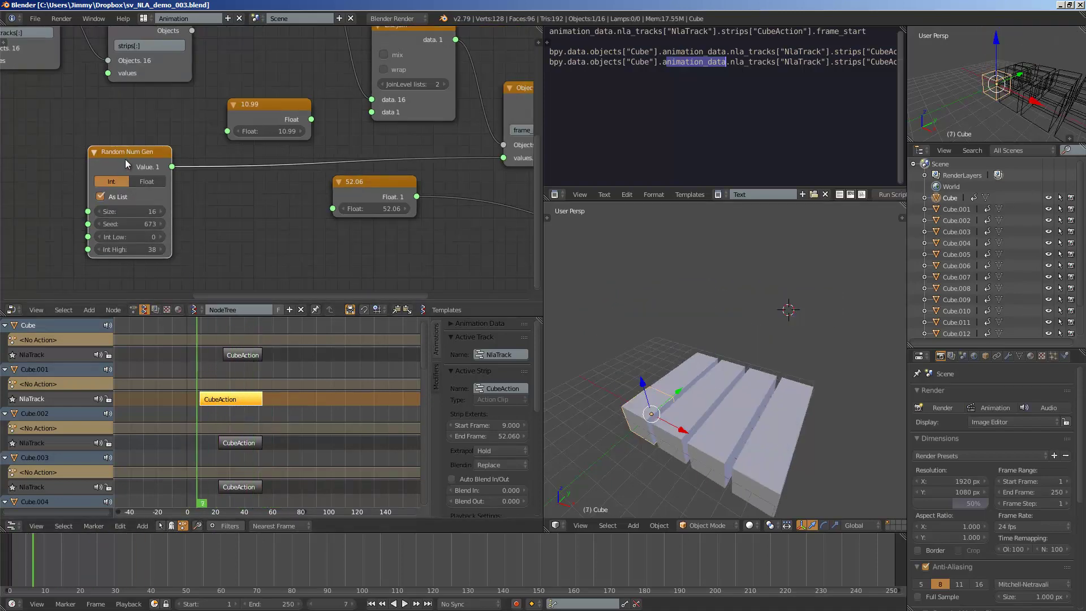
- Add a Math node below the 52.06 Float node and set its function to +
{"action": "left_click_drag", "start_coordinate": [129, 165], "coordinate": [141, 168]}
{"action": "key", "text": "alt+space"}
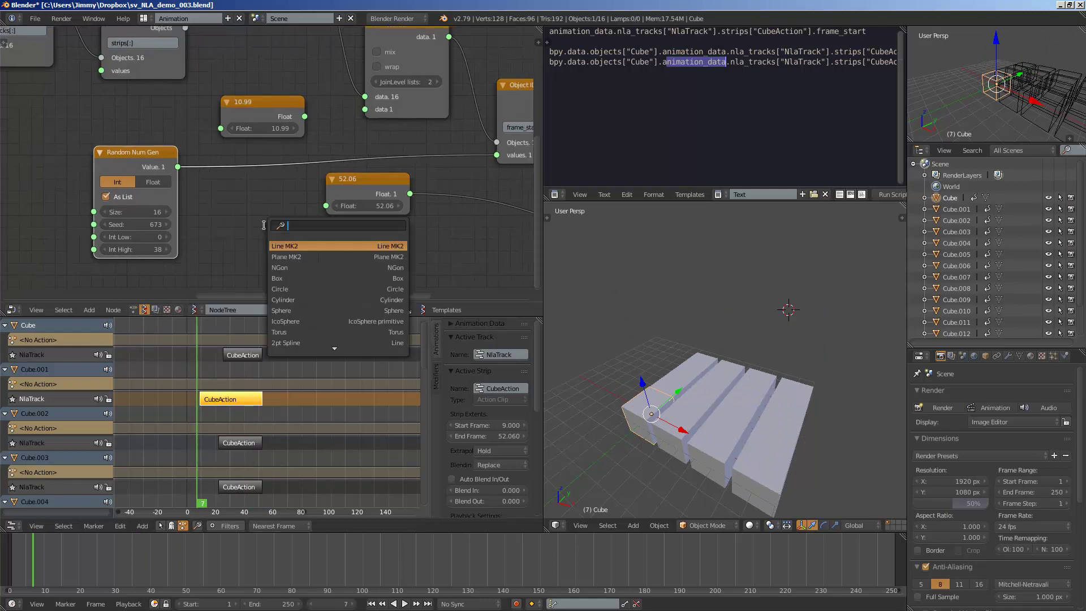
{"action": "type", "text": "math"}
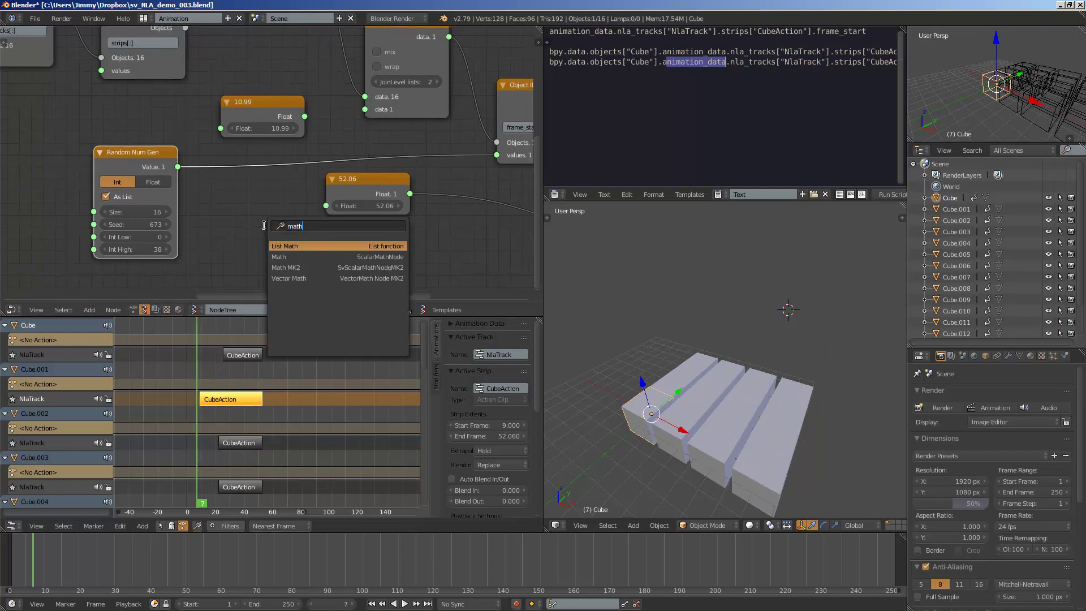
{"action": "key", "text": "Down"}
{"action": "key", "text": "Return"}
{"action": "left_click", "coordinate": [234, 218]}
{"action": "left_click", "coordinate": [287, 250]}
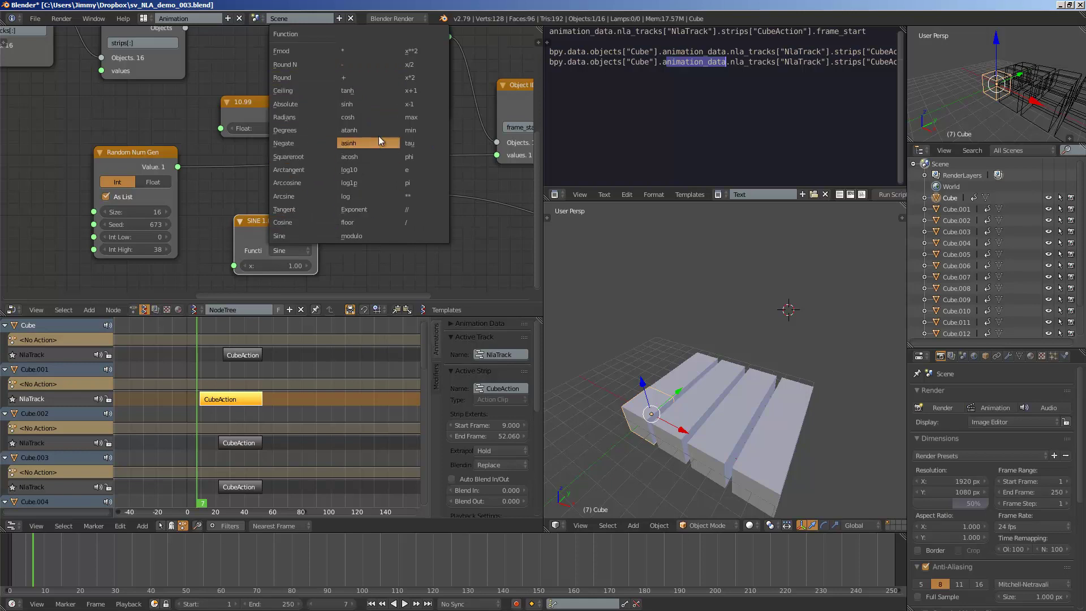
{"action": "left_click", "coordinate": [366, 80]}
- Link the Random Num Gen's Value to the Math node's x, set y to 40, and link its float output to the frame_end node's values
{"action": "left_click_drag", "start_coordinate": [177, 167], "coordinate": [234, 266]}
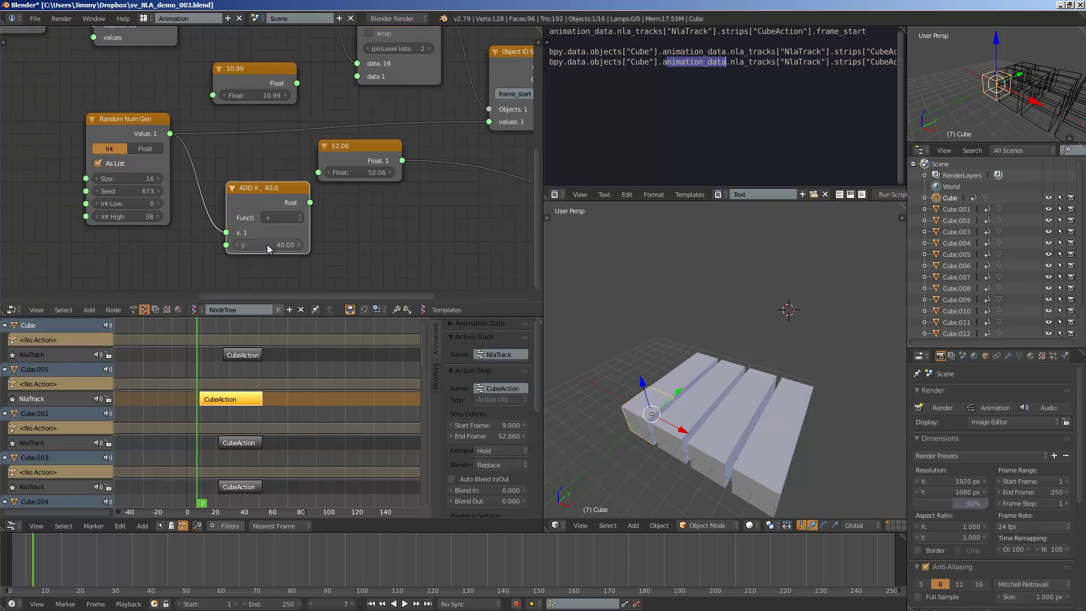
{"action": "scroll", "coordinate": [266, 245], "scroll_direction": "down", "scroll_amount": 2}
{"action": "middle_click_drag", "start_coordinate": [273, 194], "coordinate": [208, 211]}
{"action": "left_click_drag", "start_coordinate": [198, 209], "coordinate": [324, 195]}
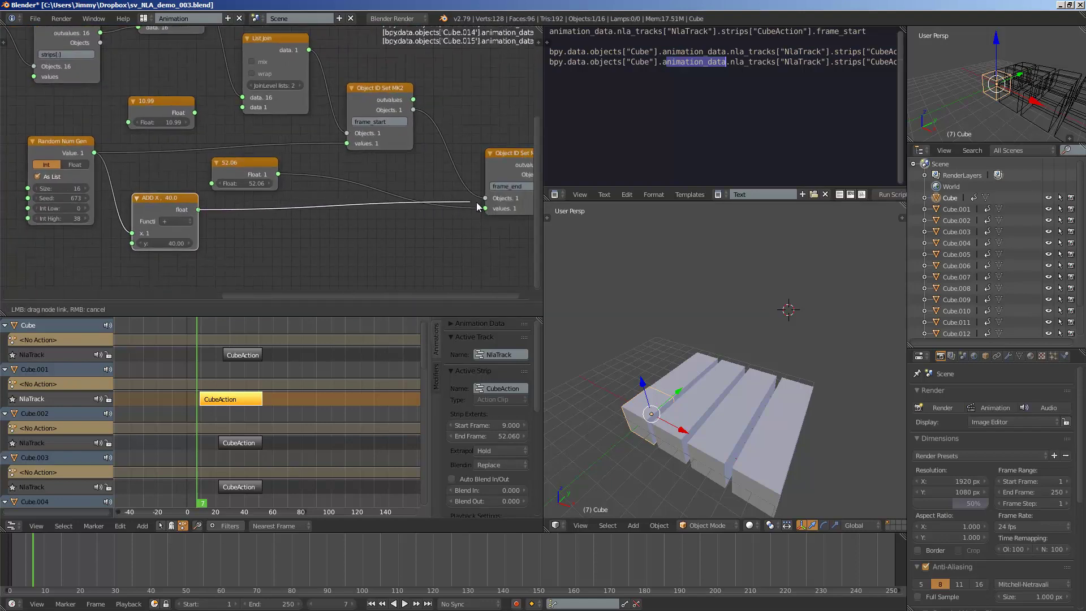
{"action": "left_click_drag", "start_coordinate": [480, 203], "coordinate": [482, 206]}
- Move the frame_end node closer to the frame_start node, delete the unused 10.99 and 52.06 Float nodes, and save the file
{"action": "left_click_drag", "start_coordinate": [518, 163], "coordinate": [473, 122]}
{"action": "left_click", "coordinate": [170, 109]}
{"action": "key", "text": "x"}
{"action": "middle_click_drag", "start_coordinate": [220, 114], "coordinate": [299, 134]}
{"action": "key", "text": "ctrl+s"}
{"action": "left_click", "coordinate": [298, 134]}
- Rearrange the Random Num Gen and add nodes beneath the frame_start node, and save the file
{"action": "middle_click_drag", "start_coordinate": [219, 161], "coordinate": [127, 164]}
{"action": "left_click_drag", "start_coordinate": [77, 163], "coordinate": [117, 151]}
{"action": "left_click_drag", "start_coordinate": [168, 216], "coordinate": [318, 216]}
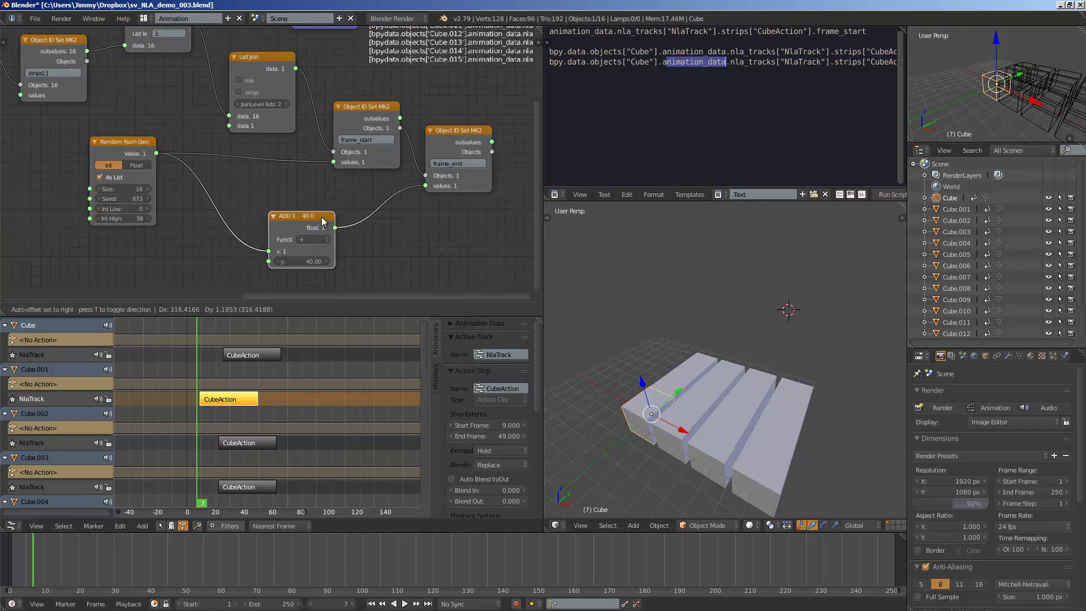
{"action": "key", "text": "ctrl+s"}
{"action": "middle_click_drag", "start_coordinate": [178, 205], "coordinate": [176, 199]}
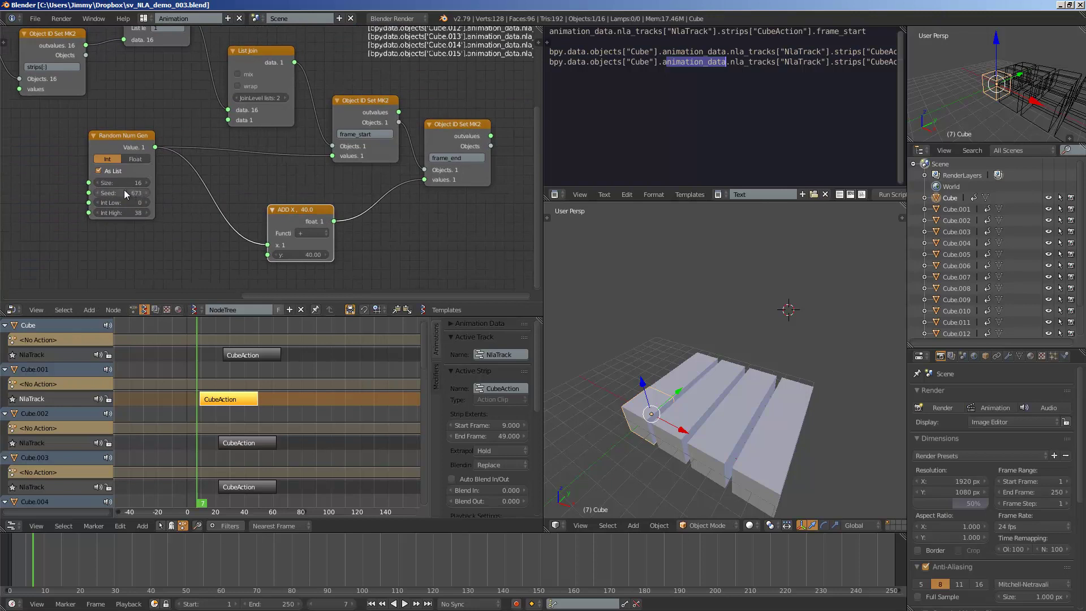
- Set the Random Num Gen's seed to 940 and the add node's y value to 44.20
{"action": "left_click_drag", "start_coordinate": [123, 188], "coordinate": [168, 195]}
{"action": "left_click_drag", "start_coordinate": [374, 259], "coordinate": [160, 221]}
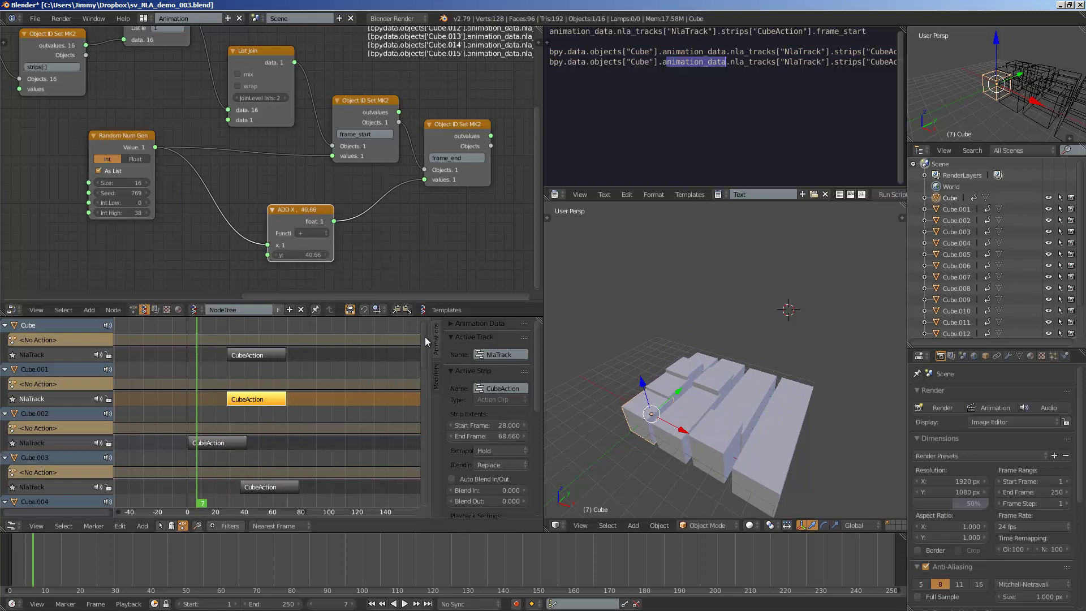
{"action": "left_click_drag", "start_coordinate": [425, 338], "coordinate": [327, 256]}
{"action": "left_click_drag", "start_coordinate": [113, 195], "coordinate": [174, 287]}
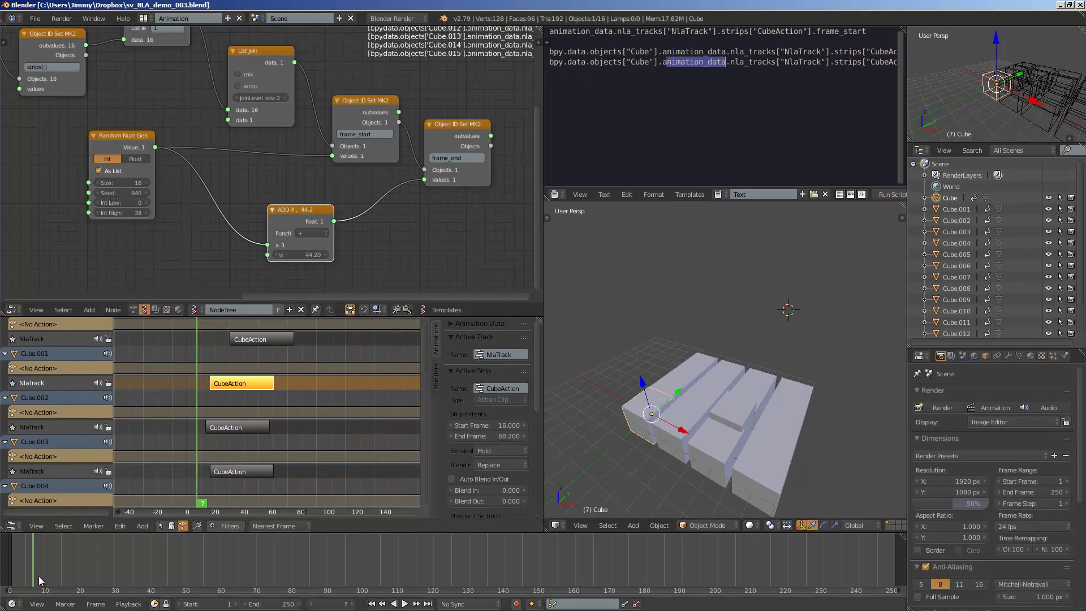
- Play and scrub the animation to check the equal-length staggered strips, and save the file
{"action": "key", "text": "alt+a"}
{"action": "left_click_drag", "start_coordinate": [247, 533], "coordinate": [119, 555]}
{"action": "key", "text": "alt+a"}
{"action": "key", "text": "ctrl+s"}
{"action": "left_click", "coordinate": [699, 406]}
{"action": "middle_click_drag", "start_coordinate": [713, 372], "coordinate": [727, 368]}
{"action": "scroll", "coordinate": [727, 368], "scroll_direction": "up", "scroll_amount": 2}
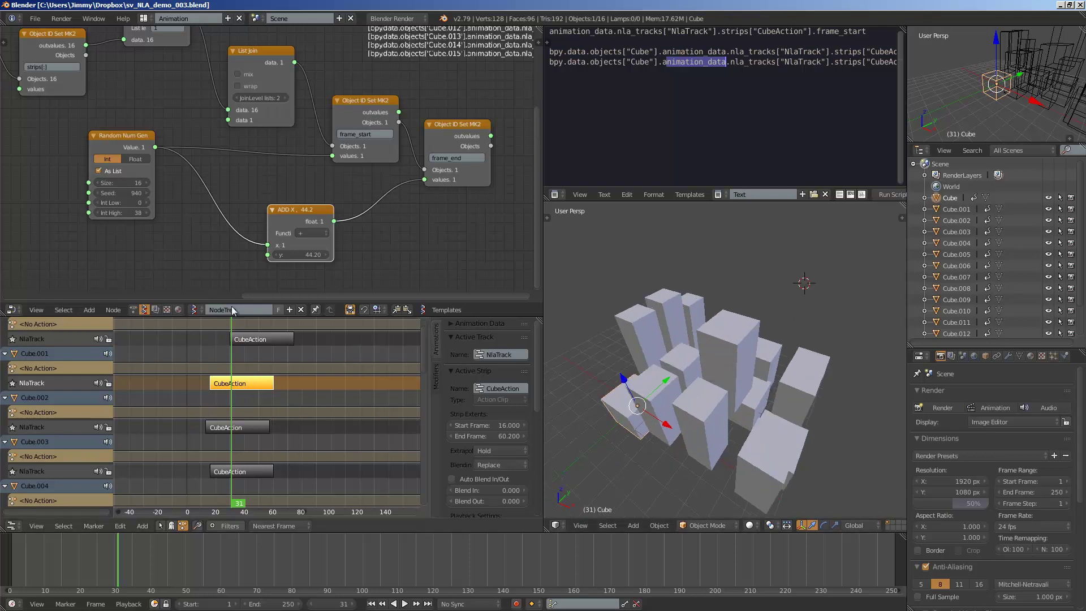
- Set the add node's y value to 96.49 and preview the longer strips in playback
{"action": "left_click_drag", "start_coordinate": [303, 254], "coordinate": [286, 273]}
{"action": "key", "text": "alt+a"}
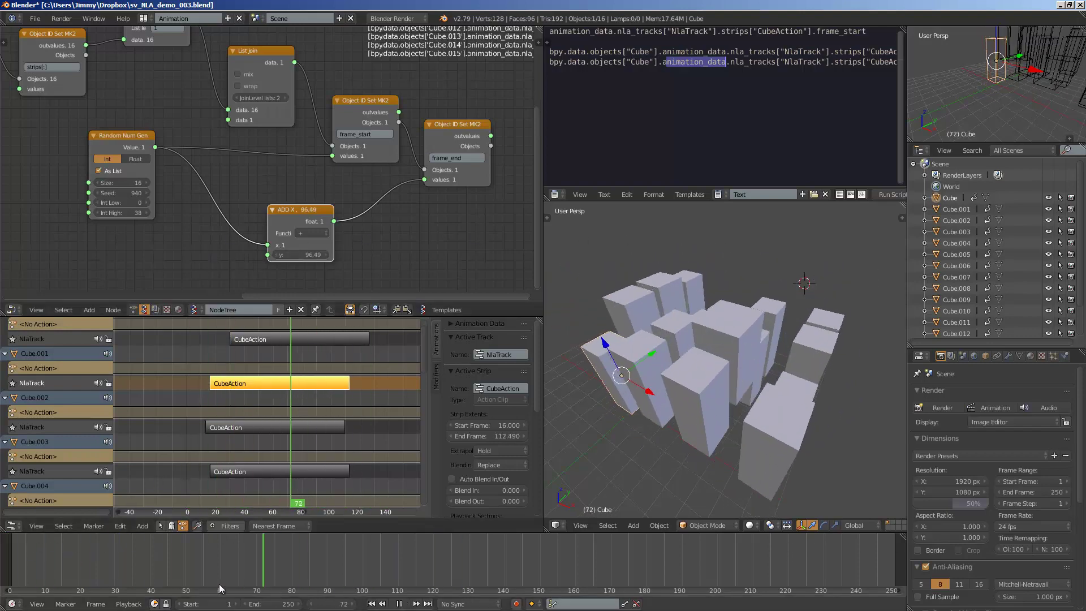
{"action": "key", "text": "Escape"}
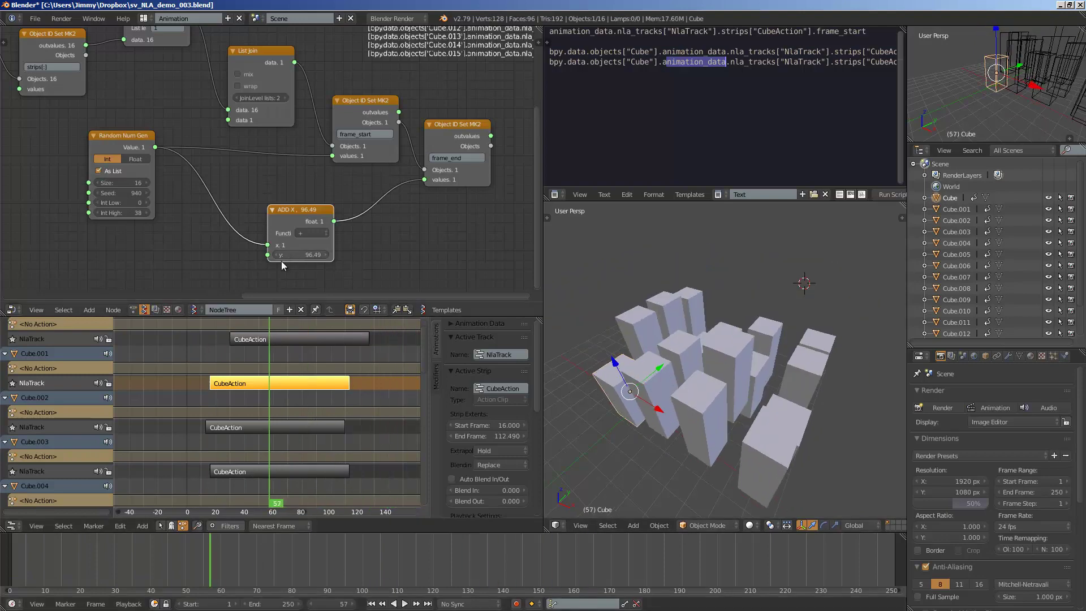
- Set the add node's y to 73.42 and the Random Num Gen's Int High to 150 and seed to 996, and save the file
{"action": "left_click_drag", "start_coordinate": [305, 254], "coordinate": [998, 244]}
{"action": "left_click_drag", "start_coordinate": [308, 255], "coordinate": [274, 255]}
{"action": "left_click_drag", "start_coordinate": [102, 209], "coordinate": [174, 208]}
{"action": "left_click_drag", "start_coordinate": [120, 194], "coordinate": [151, 194]}
{"action": "left_click_drag", "start_coordinate": [175, 583], "coordinate": [133, 557]}
{"action": "middle_click_drag", "start_coordinate": [314, 184], "coordinate": [314, 182]}
{"action": "key", "text": "ctrl+s"}
{"action": "scroll", "coordinate": [308, 418], "scroll_direction": "down", "scroll_amount": 4}
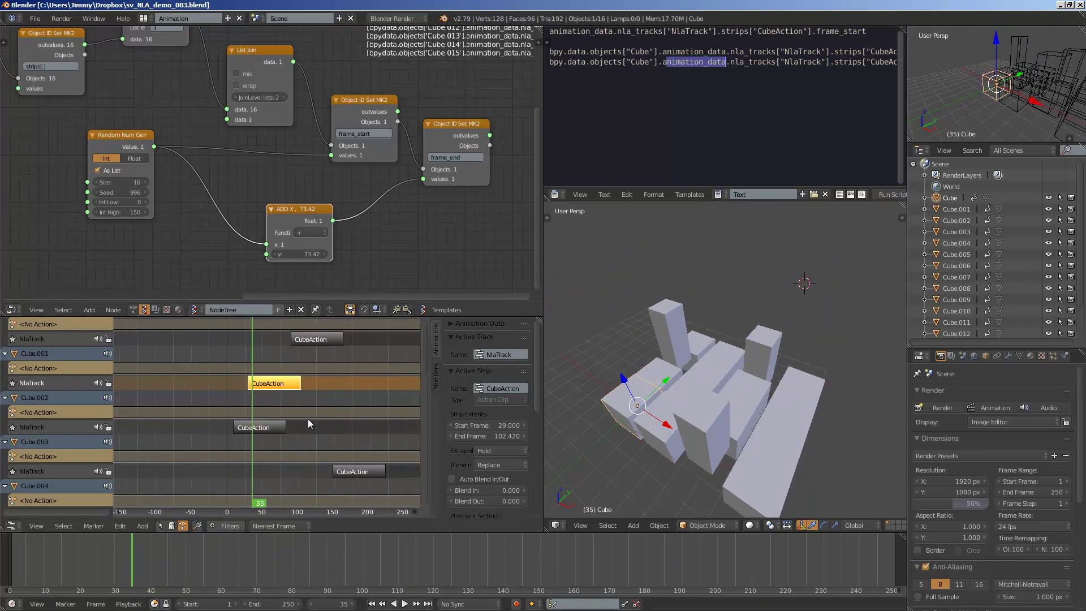
- Move the add node up slightly, set its y value to 30, and save the file
{"action": "left_click_drag", "start_coordinate": [314, 211], "coordinate": [304, 196]}
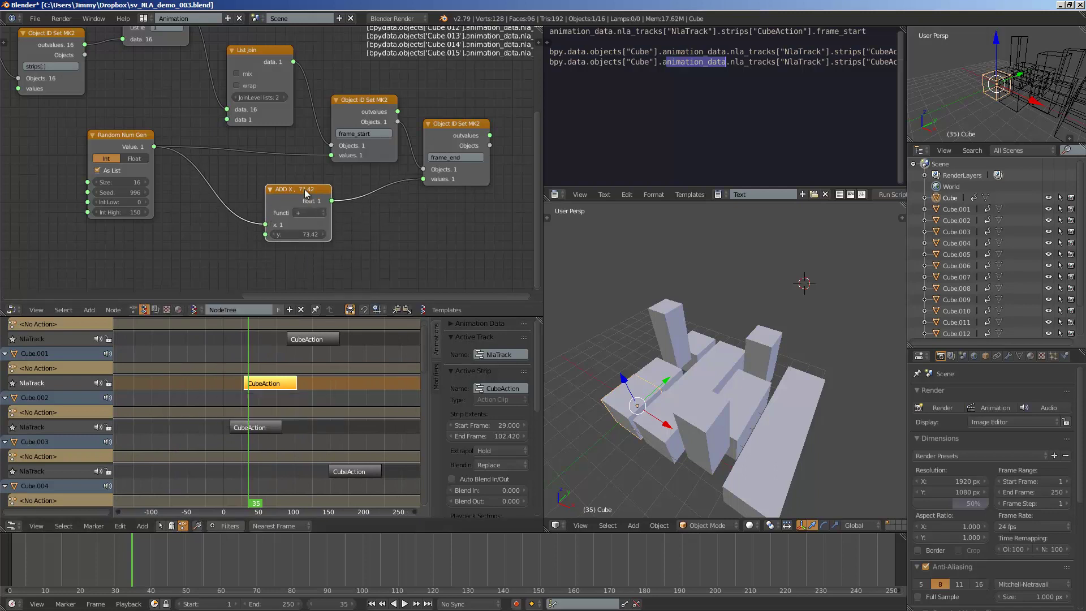
{"action": "left_click_drag", "start_coordinate": [315, 237], "coordinate": [300, 237]}
{"action": "left_click", "coordinate": [324, 233]}
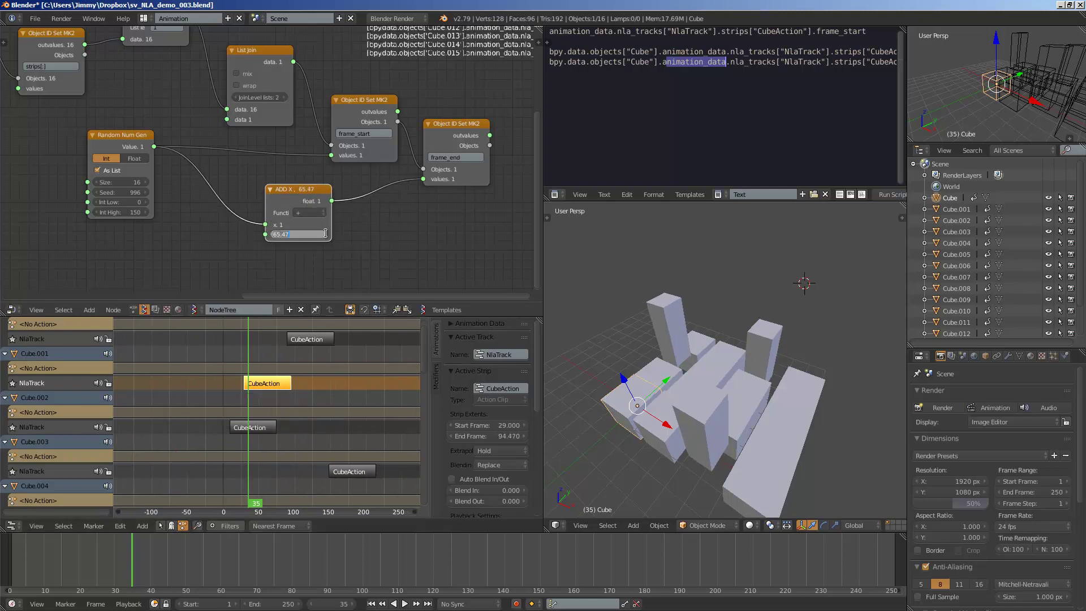
{"action": "type", "text": "30"}
{"action": "key", "text": "Return"}
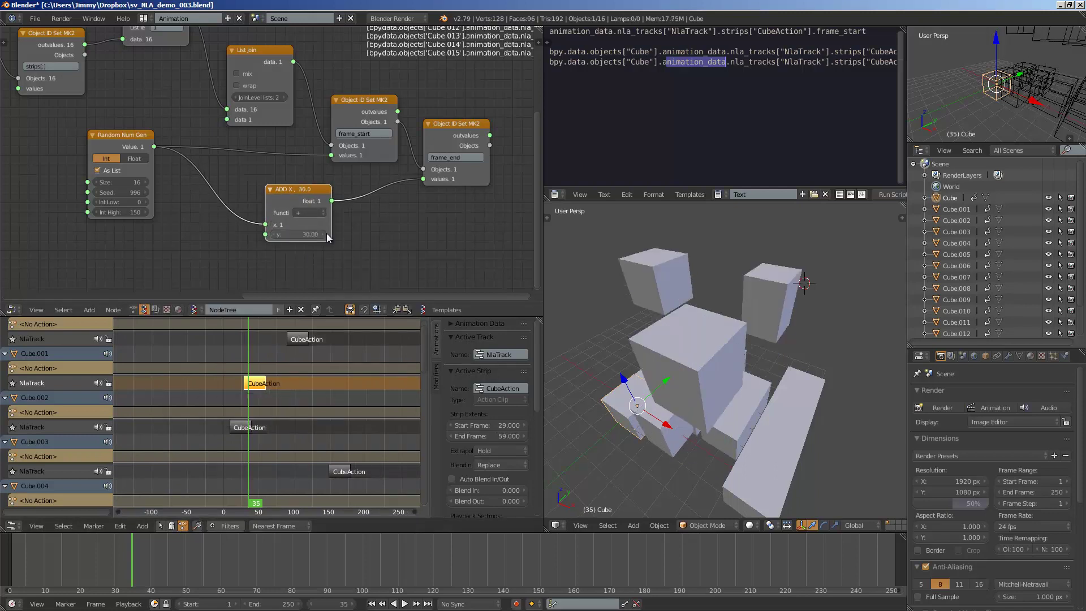
{"action": "key", "text": "ctrl+s"}
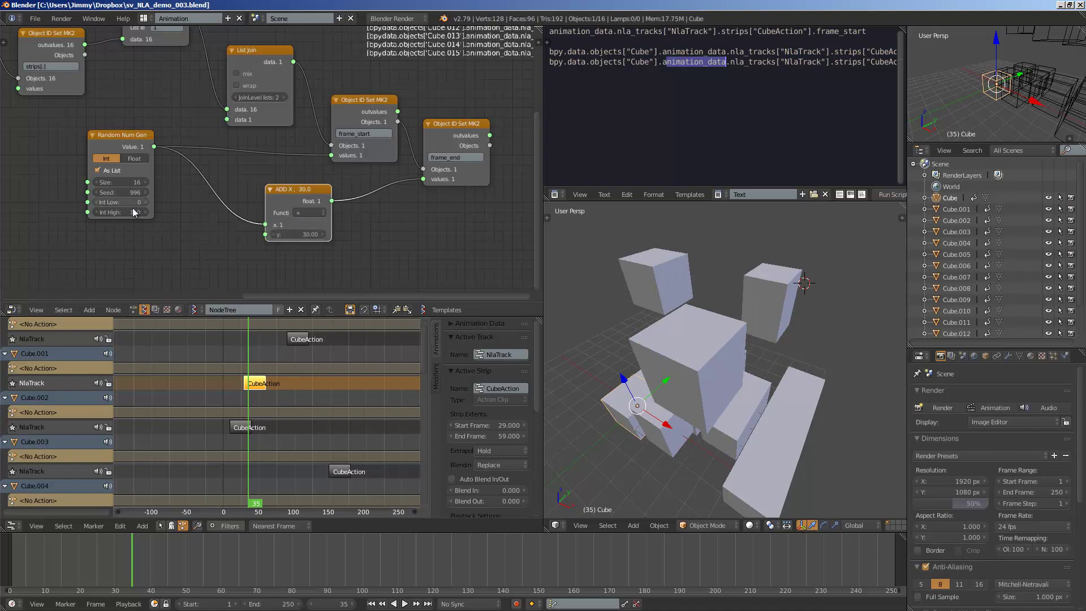
- Set the Random Num Gen's Int Low to 50, Int High to 127 and seed to 1044, and preview the animation
{"action": "left_click_drag", "start_coordinate": [134, 212], "coordinate": [161, 209]}
{"action": "key", "text": "alt+a"}
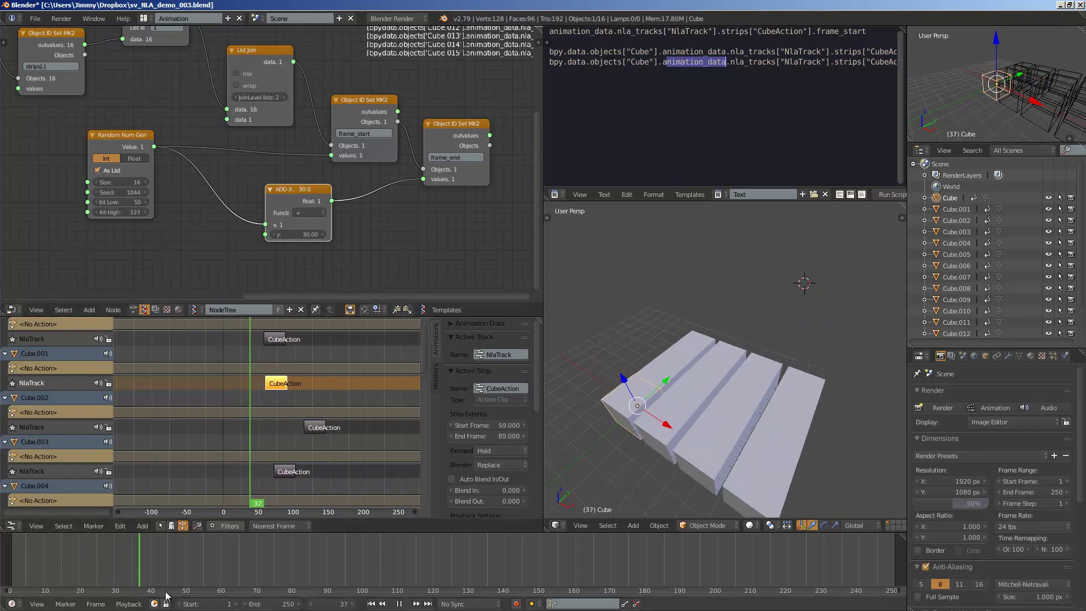
{"action": "left_click_drag", "start_coordinate": [178, 594], "coordinate": [90, 573]}
{"action": "key", "text": "alt+a"}
{"action": "left_click_drag", "start_coordinate": [192, 566], "coordinate": [329, 564]}
{"action": "key", "text": "Escape"}
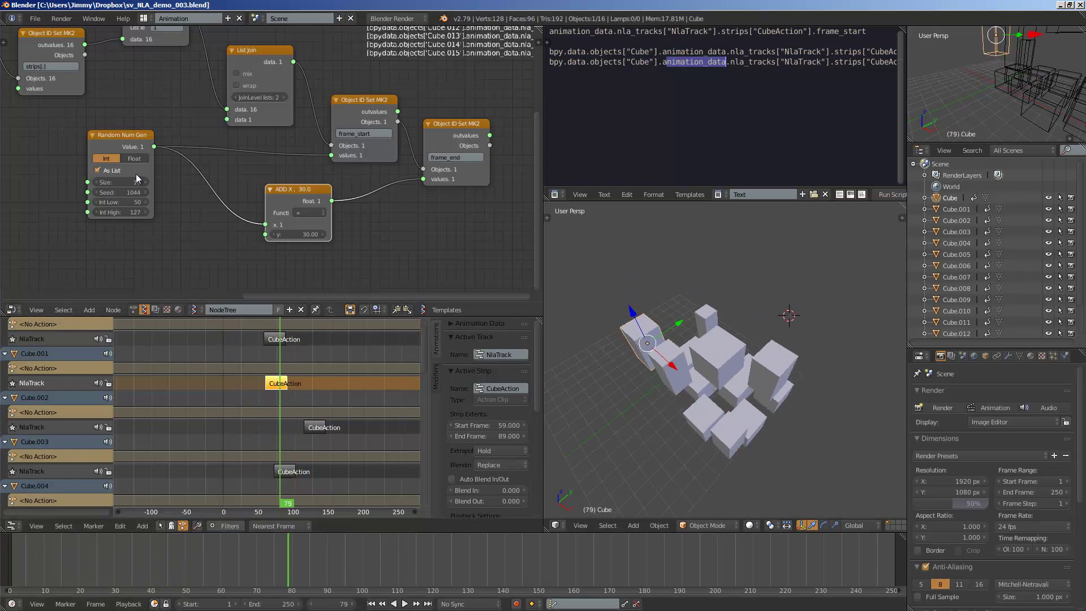
- Add a reroute point on the Random Num Gen's output links and move the node down to free space above it
{"action": "scroll", "coordinate": [136, 174], "scroll_direction": "up", "scroll_amount": 2}
{"action": "left_click_drag", "start_coordinate": [113, 139], "coordinate": [129, 151]}
{"action": "middle_click_drag", "start_coordinate": [132, 150], "coordinate": [178, 143]}
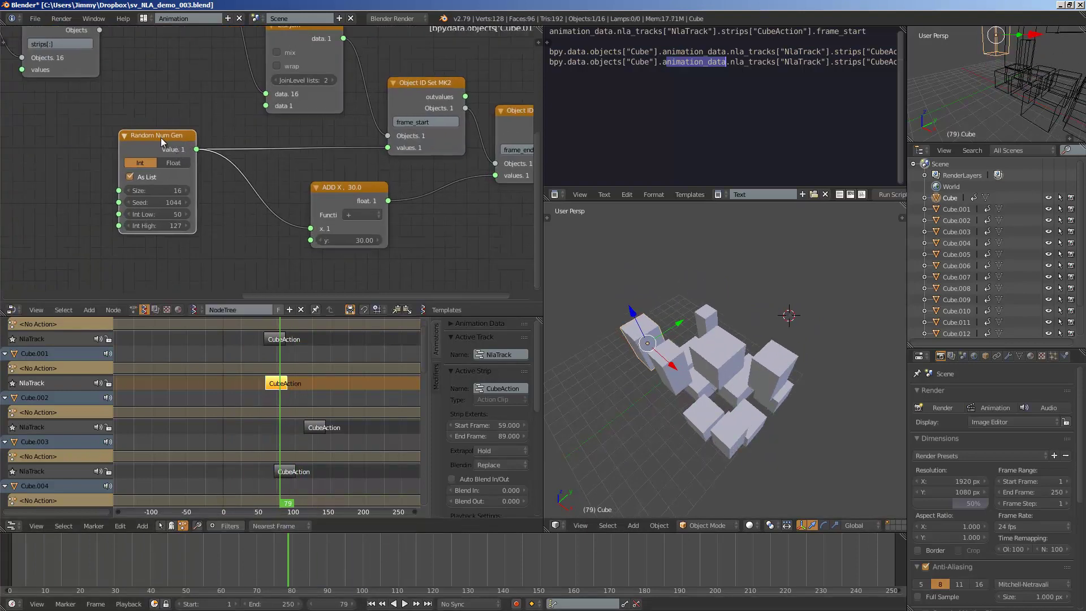
{"action": "left_click_drag", "start_coordinate": [161, 139], "coordinate": [162, 147]}
{"action": "middle_click_drag", "start_coordinate": [148, 164], "coordinate": [190, 170]}
{"action": "middle_click_drag", "start_coordinate": [96, 176], "coordinate": [140, 178]}
{"action": "left_click_drag", "start_coordinate": [234, 160], "coordinate": [201, 163]}
{"action": "left_click_drag", "start_coordinate": [291, 153], "coordinate": [281, 226], "text": "shift"}
{"action": "left_click_drag", "start_coordinate": [224, 167], "coordinate": [173, 228]}
{"action": "middle_click_drag", "start_coordinate": [128, 174], "coordinate": [150, 166]}
- Add a Range Int node in Count mode with a count of 16 and link its Range output to the reroute point
{"action": "key", "text": "shift+a"}
{"action": "left_click", "coordinate": [145, 161]}
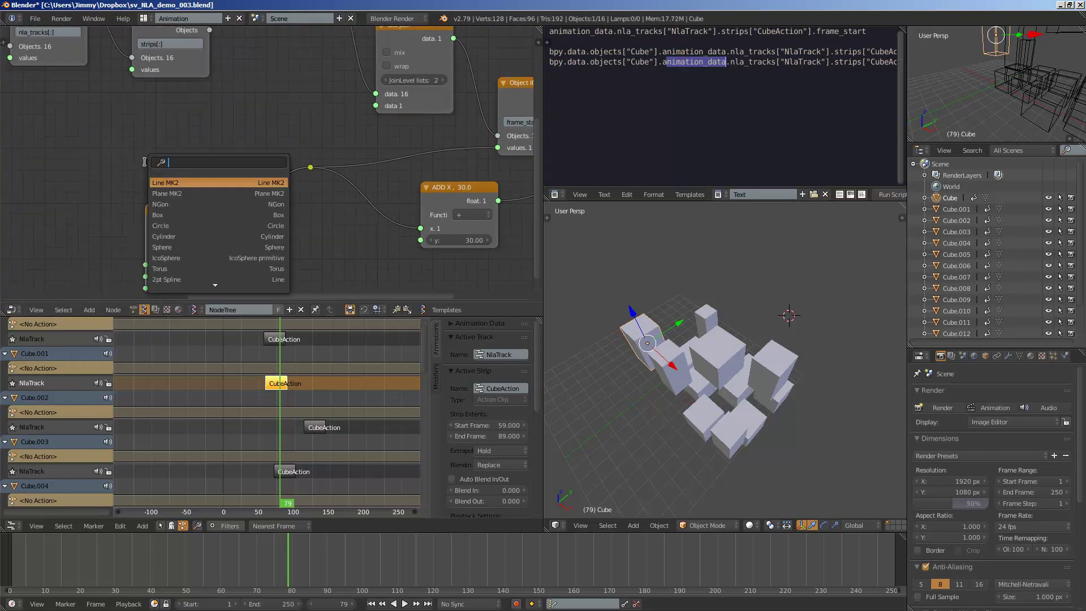
{"action": "type", "text": "range i"}
{"action": "key", "text": "Return"}
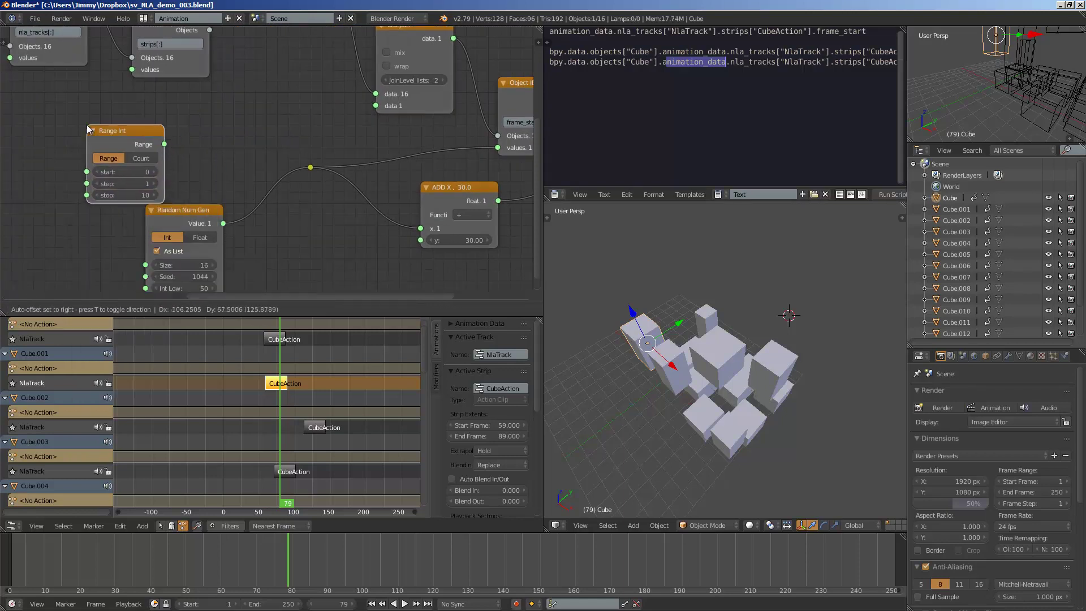
{"action": "left_click", "coordinate": [68, 110]}
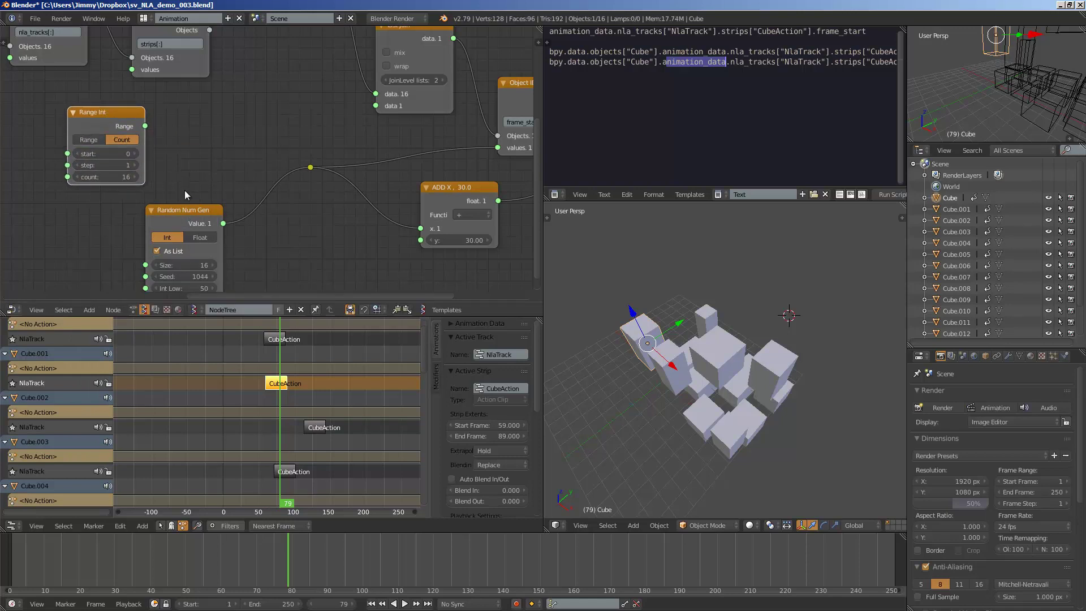
{"action": "left_click_drag", "start_coordinate": [145, 126], "coordinate": [310, 168]}
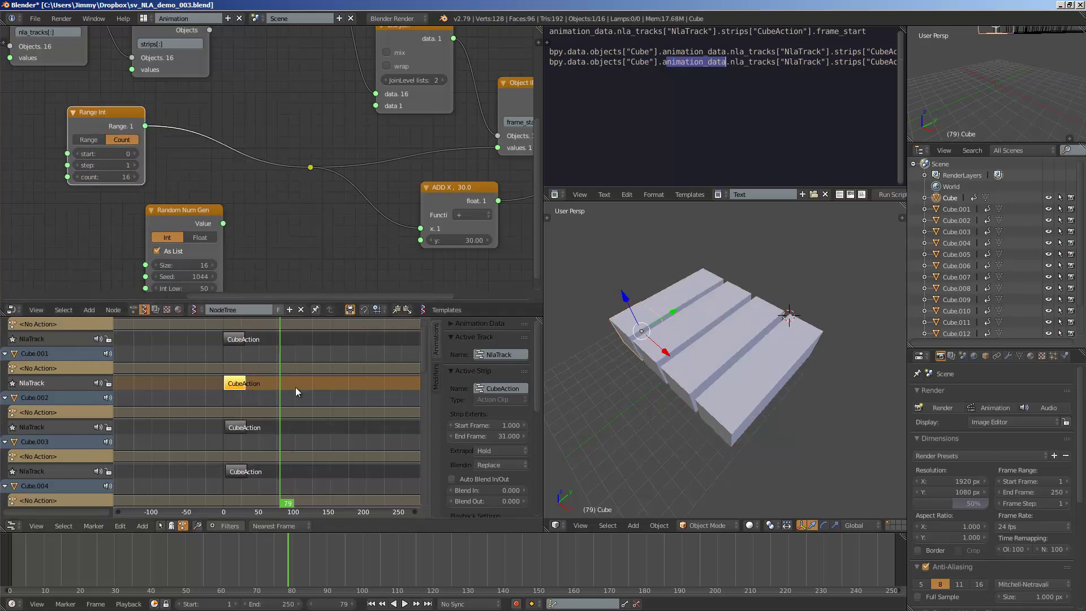
{"action": "scroll", "coordinate": [282, 385], "scroll_direction": "up", "scroll_amount": 2}
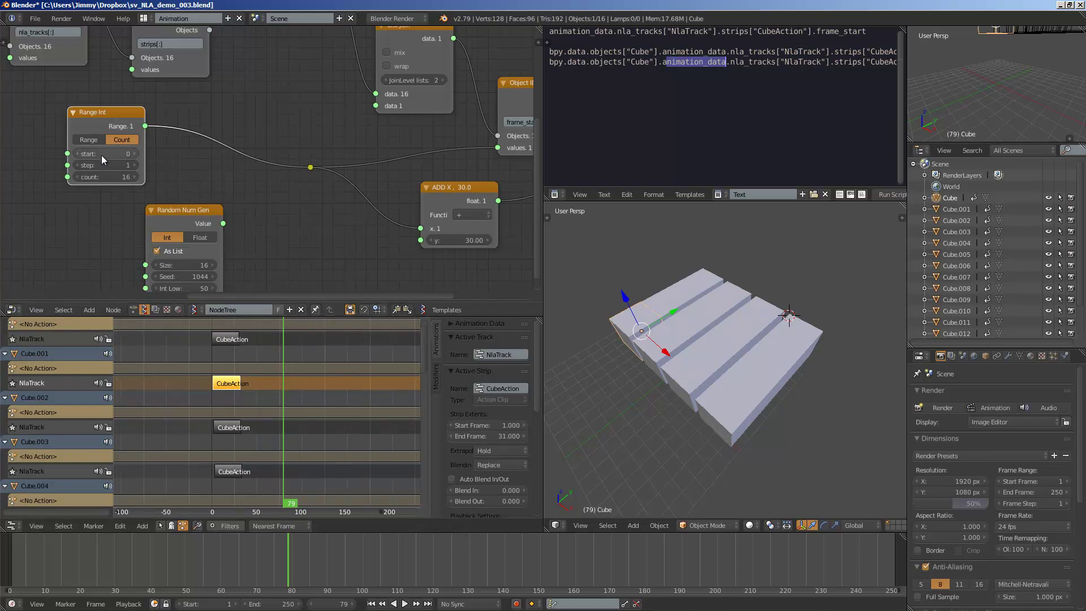
- Set the Range Int node's step to 27 and look over the resulting strip offsets
{"action": "left_click_drag", "start_coordinate": [103, 165], "coordinate": [122, 164]}
{"action": "scroll", "coordinate": [422, 358], "scroll_direction": "down", "scroll_amount": 15}
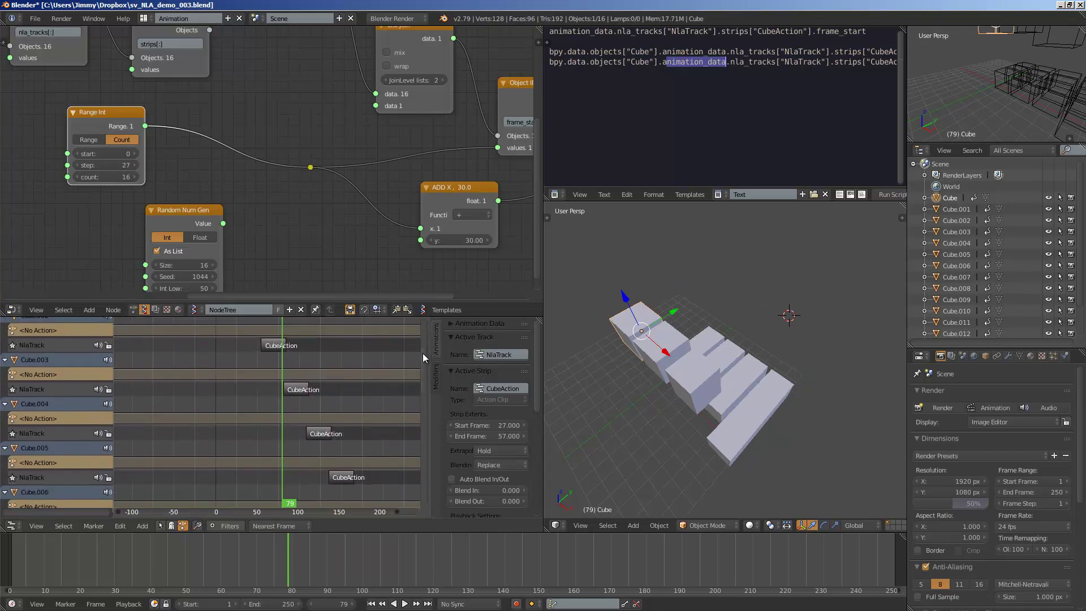
{"action": "left_click_drag", "start_coordinate": [432, 422], "coordinate": [425, 345]}
{"action": "middle_click_drag", "start_coordinate": [267, 354], "coordinate": [208, 352]}
{"action": "scroll", "coordinate": [238, 367], "scroll_direction": "up", "scroll_amount": 3}
- Scrub and play through the timeline to preview the cubes animating one after another
{"action": "left_click_drag", "start_coordinate": [151, 550], "coordinate": [939, 540]}
{"action": "left_click_drag", "start_coordinate": [57, 545], "coordinate": [537, 572]}
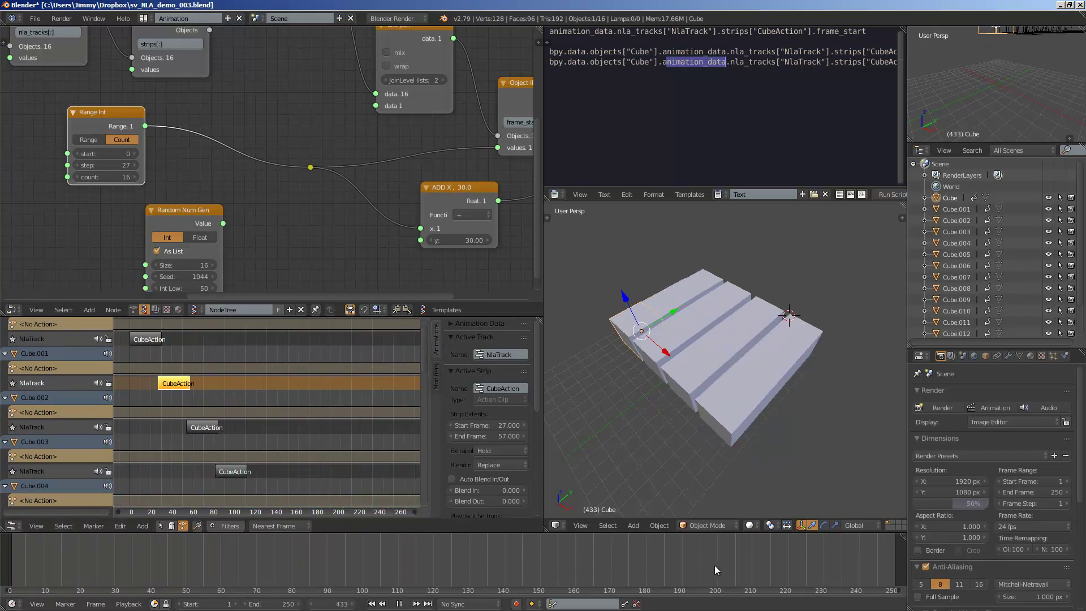
{"action": "left_click_drag", "start_coordinate": [469, 559], "coordinate": [183, 541]}
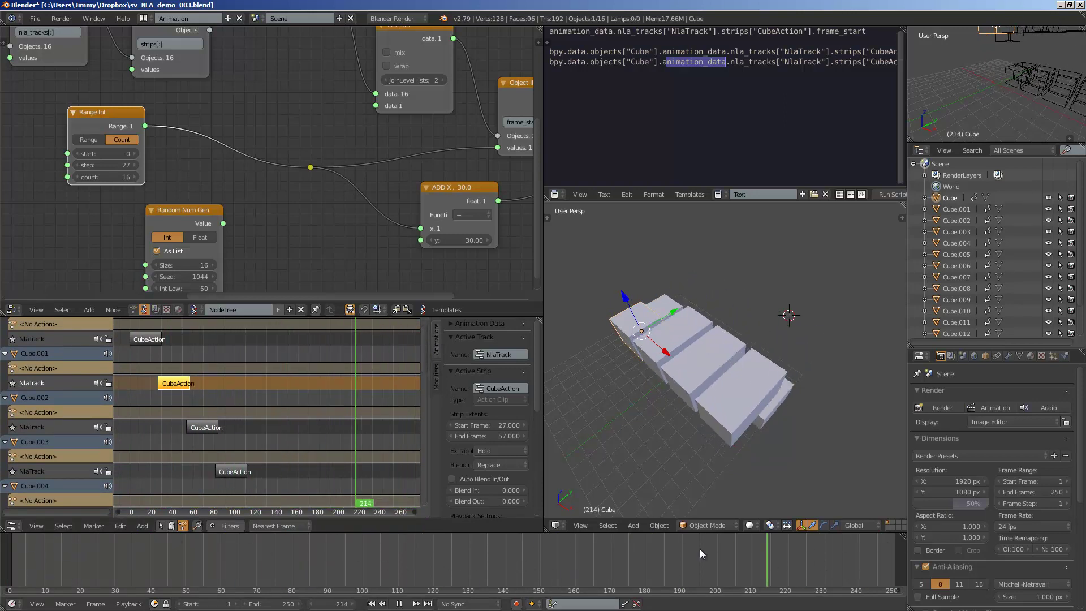
{"action": "key", "text": "alt+a"}
- Delete all the duplicate cubes, keeping only the original Cube, and select it
{"action": "key", "text": "g"}
{"action": "left_click", "coordinate": [540, 308]}
{"action": "key", "text": "b"}
{"action": "left_click_drag", "start_coordinate": [653, 317], "coordinate": [804, 473]}
{"action": "key", "text": "x"}
{"action": "left_click", "coordinate": [804, 473]}
{"action": "right_click", "coordinate": [629, 353]}
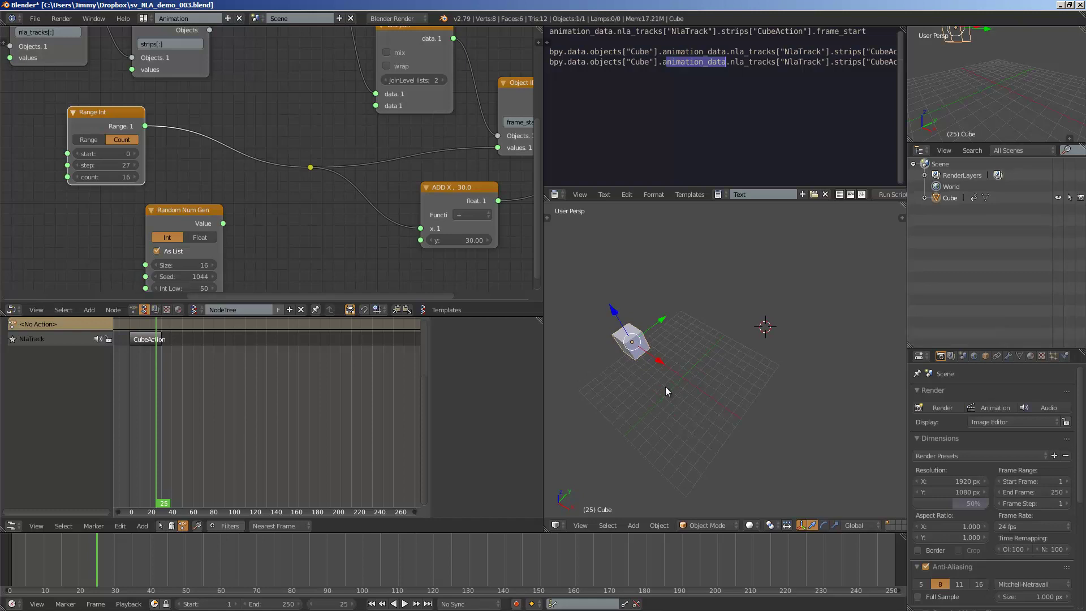
- Play the remaining cube's animation to check it, and save the file
{"action": "key", "text": "alt+a"}
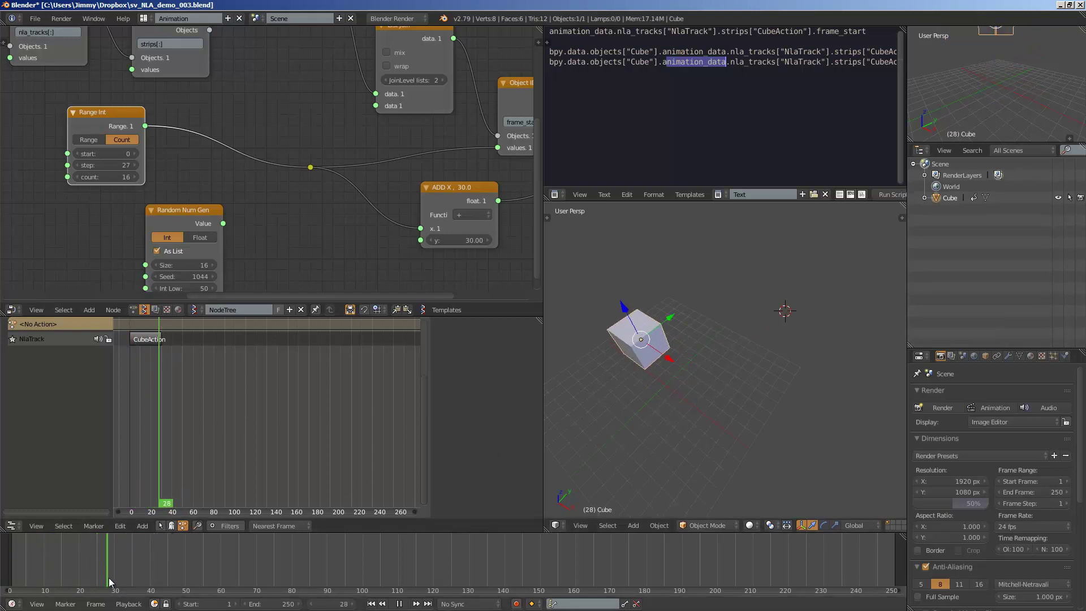
{"action": "key", "text": "ctrl+s"}
{"action": "left_click", "coordinate": [643, 422]}
{"action": "key", "text": "alt+a"}
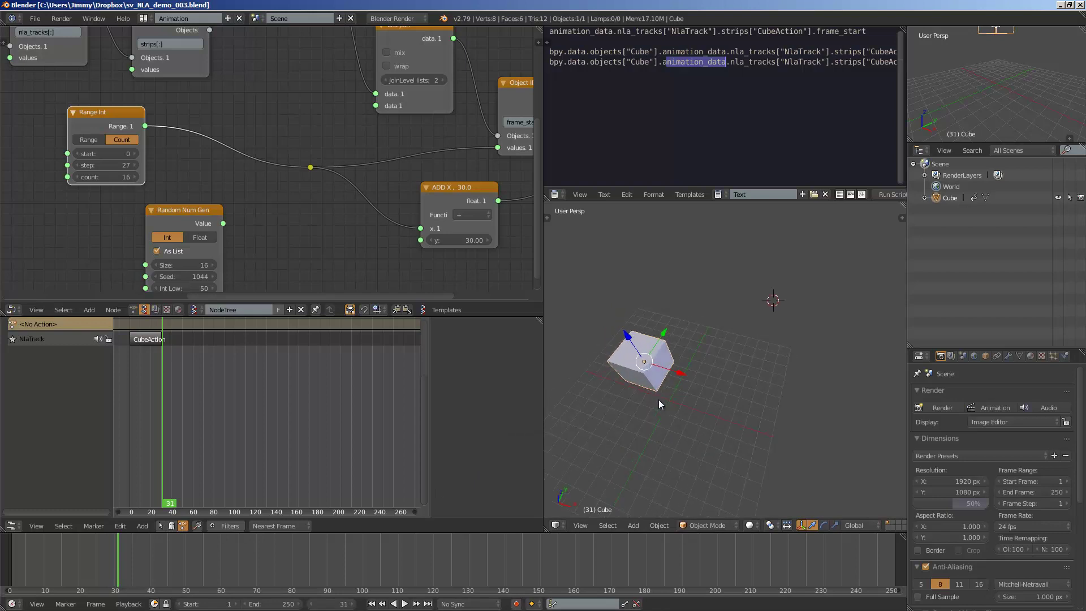
- Duplicate the cube along the X axis and repeat the duplication three more times to form a row of five
{"action": "key", "text": "shift+d"}
{"action": "key", "text": "x"}
{"action": "left_click", "coordinate": [697, 428]}
{"action": "key", "text": "shift+r"}
{"action": "key", "text": "shift+r"}
{"action": "key", "text": "shift+r"}
- Duplicate the row of five cubes along the Y axis and repeat the duplication three more times to form a five-by-five grid
{"action": "middle_click_drag", "start_coordinate": [722, 450], "coordinate": [689, 422]}
{"action": "scroll", "coordinate": [689, 422], "scroll_direction": "down", "scroll_amount": 2}
{"action": "key", "text": "a"}
{"action": "key", "text": "a"}
{"action": "key", "text": "shift+d"}
{"action": "key", "text": "y"}
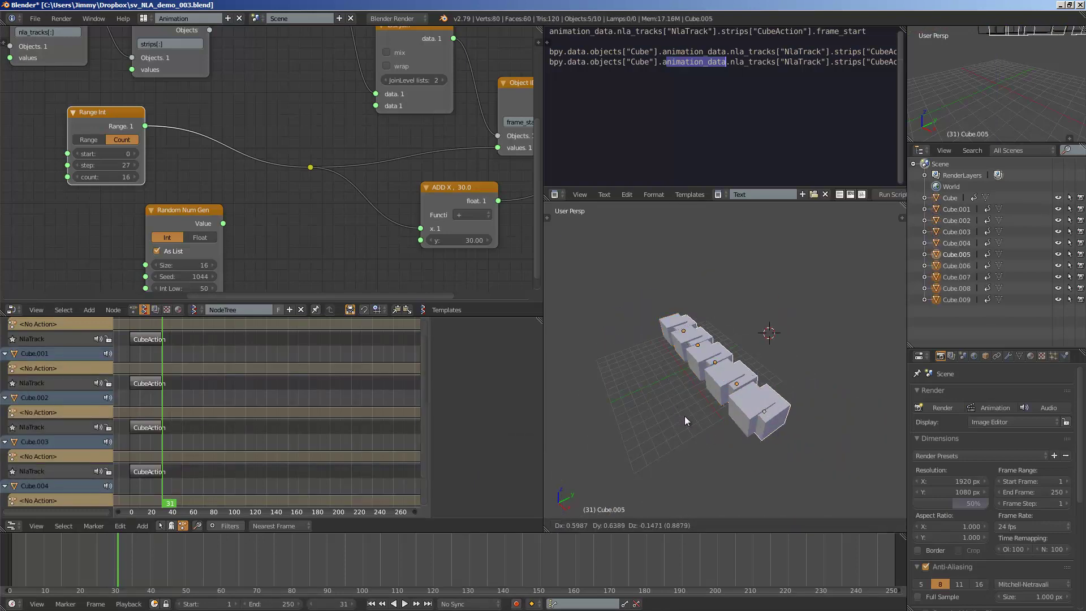
{"action": "left_click", "coordinate": [707, 407]}
{"action": "key", "text": "shift+r"}
{"action": "key", "text": "shift+r"}
{"action": "key", "text": "shift+r"}
{"action": "middle_click_drag", "start_coordinate": [727, 410], "coordinate": [687, 420]}
- Scrub the timeline and play the animation to check how the new grid of cubes moves
{"action": "left_click_drag", "start_coordinate": [85, 566], "coordinate": [509, 559]}
{"action": "key", "text": "alt+a"}
{"action": "key", "text": "alt+a"}
- Set the Range Int node's count to 25 and save the file
{"action": "scroll", "coordinate": [226, 153], "scroll_direction": "down", "scroll_amount": 2}
{"action": "middle_click_drag", "start_coordinate": [241, 144], "coordinate": [209, 210]}
{"action": "scroll", "coordinate": [234, 172], "scroll_direction": "up", "scroll_amount": 3}
{"action": "scroll", "coordinate": [235, 172], "scroll_direction": "up", "scroll_amount": 1}
{"action": "middle_click_drag", "start_coordinate": [283, 169], "coordinate": [252, 161]}
{"action": "scroll", "coordinate": [250, 175], "scroll_direction": "up", "scroll_amount": 3}
{"action": "scroll", "coordinate": [273, 172], "scroll_direction": "down", "scroll_amount": 3}
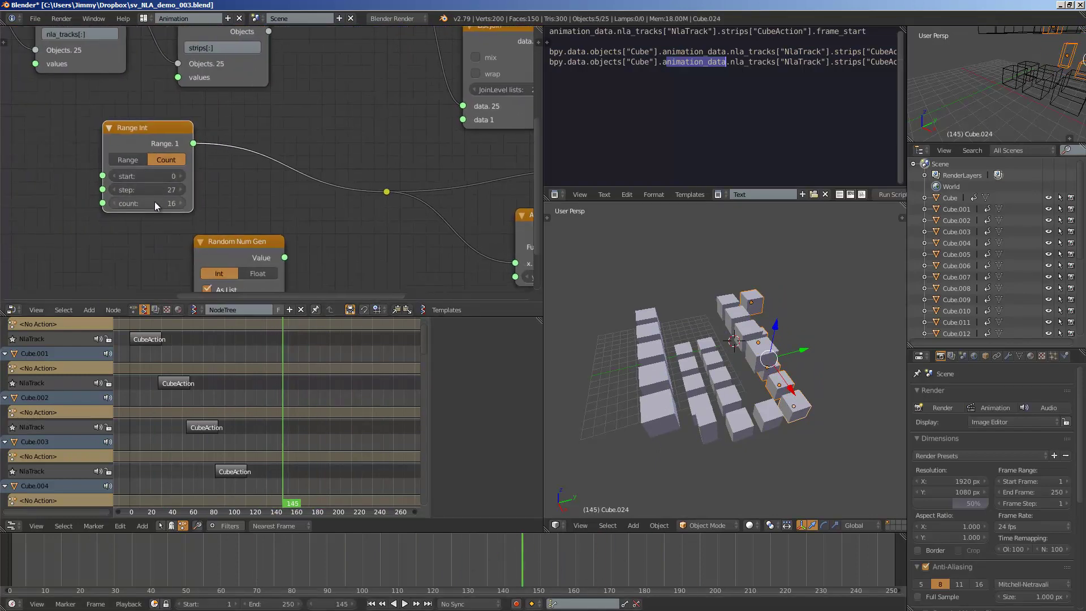
{"action": "key", "text": "Return"}
{"action": "middle_click_drag", "start_coordinate": [233, 216], "coordinate": [266, 133]}
{"action": "middle_click_drag", "start_coordinate": [322, 241], "coordinate": [173, 231]}
{"action": "middle_click_drag", "start_coordinate": [249, 185], "coordinate": [279, 195]}
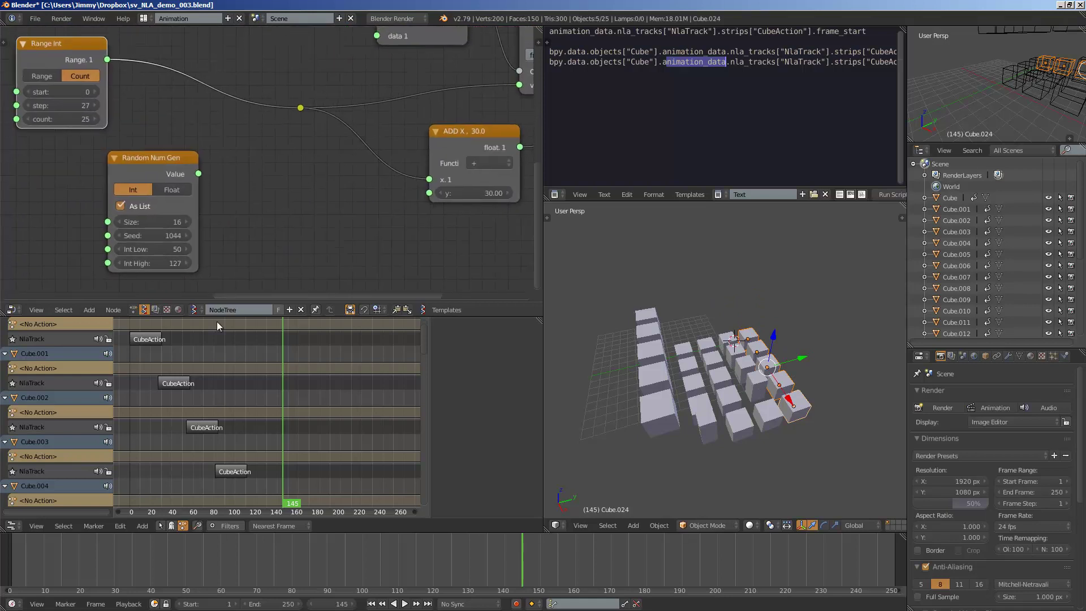
{"action": "key", "text": "ctrl+s"}
- Scrub and play through the timeline to preview all the cubes animating in sequence, viewing the grid from several angles
{"action": "left_click", "coordinate": [178, 437]}
{"action": "scroll", "coordinate": [175, 441], "scroll_direction": "down", "scroll_amount": 1}
{"action": "left_click_drag", "start_coordinate": [24, 554], "coordinate": [905, 544]}
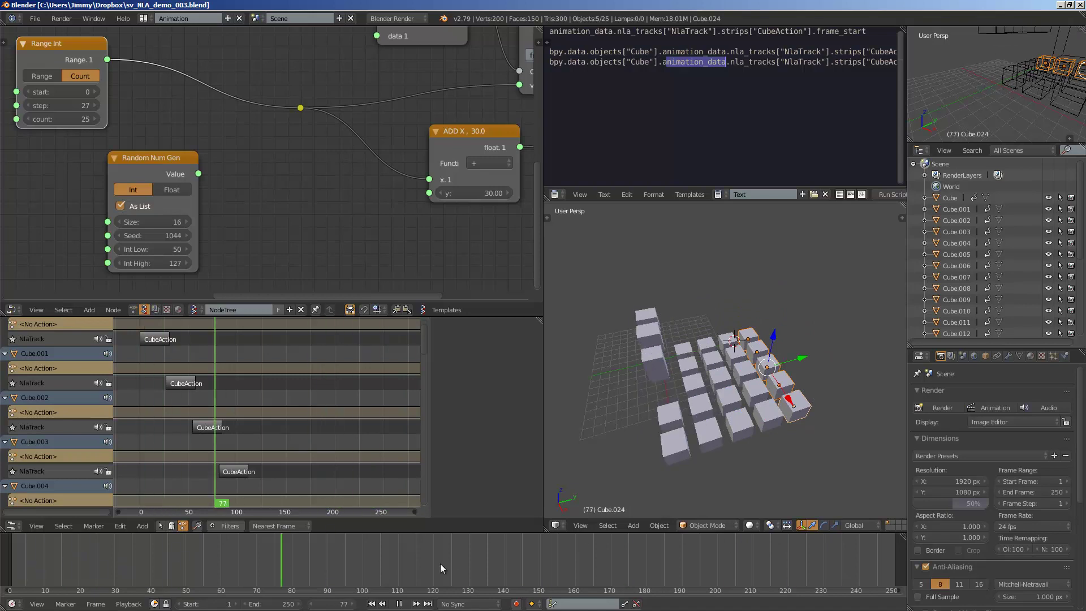
{"action": "key", "text": "alt+a"}
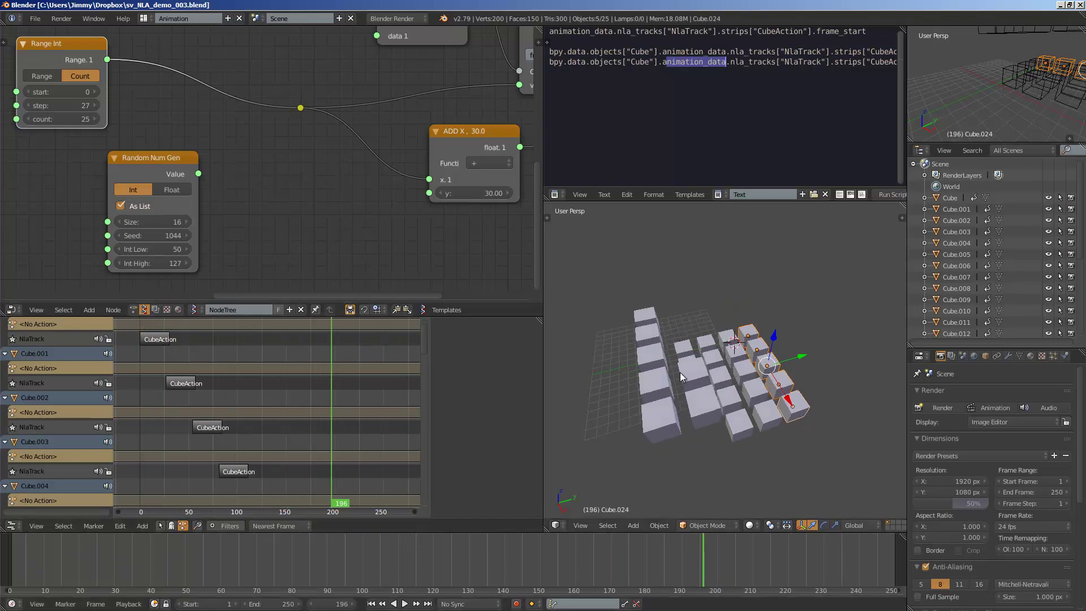
{"action": "scroll", "coordinate": [680, 372], "scroll_direction": "up", "scroll_amount": 2}
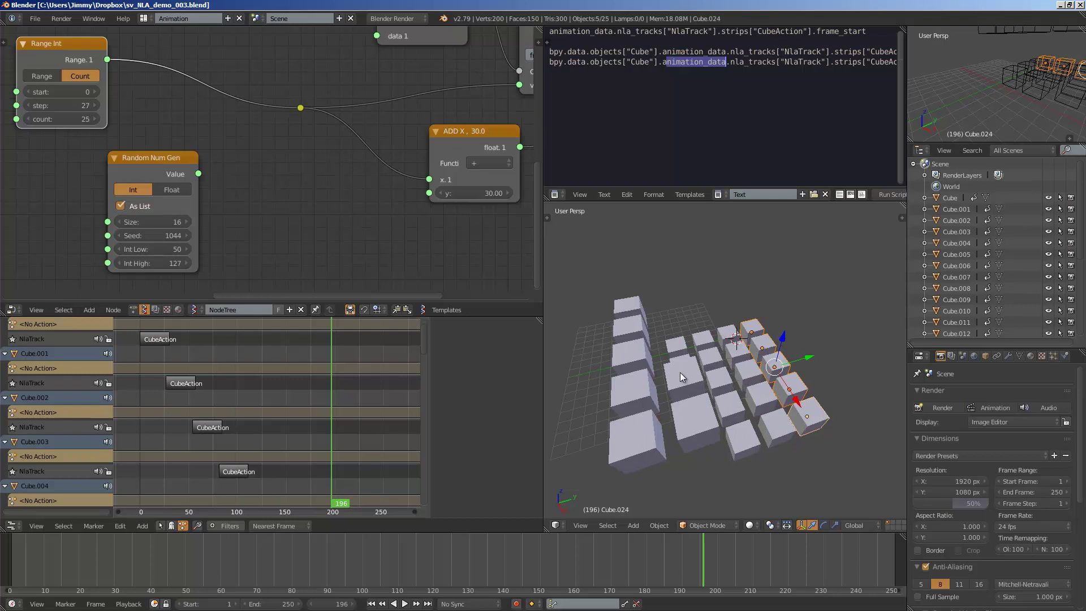
{"action": "middle_click_drag", "start_coordinate": [700, 369], "coordinate": [697, 355]}
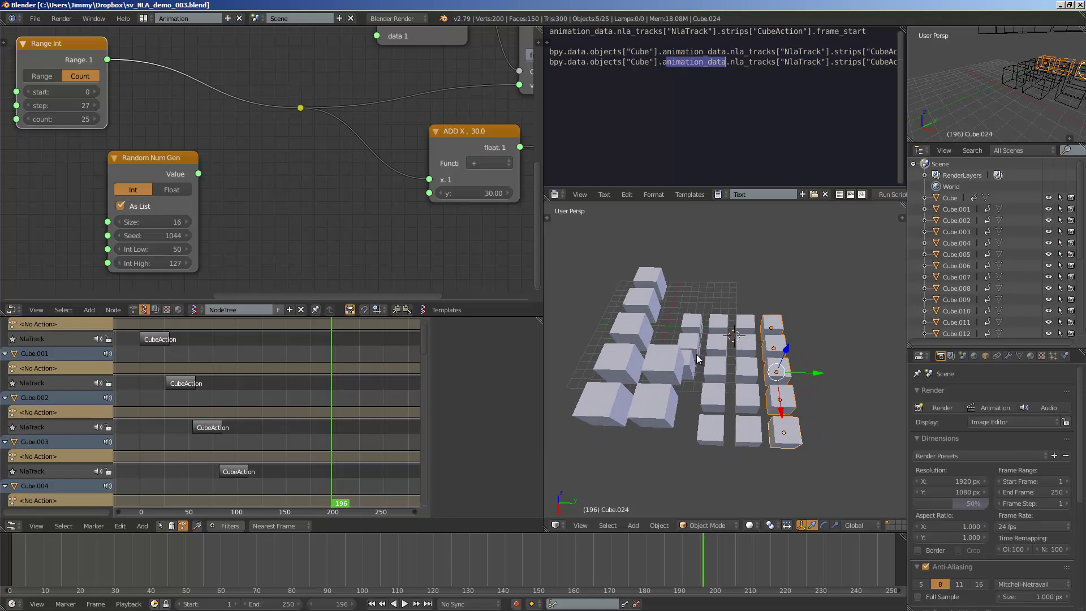
{"action": "middle_click_drag", "start_coordinate": [697, 352], "coordinate": [718, 351]}
- Delete the purple data-viewing node attached to the List Del Levels output and save the file
{"action": "scroll", "coordinate": [328, 215], "scroll_direction": "down", "scroll_amount": 5}
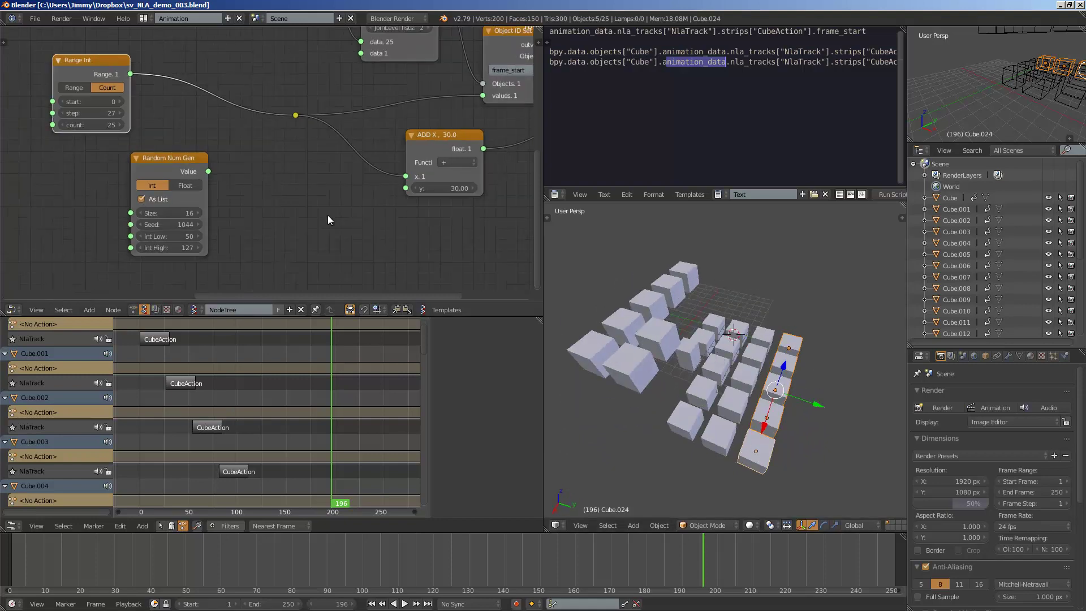
{"action": "scroll", "coordinate": [215, 168], "scroll_direction": "up", "scroll_amount": 1}
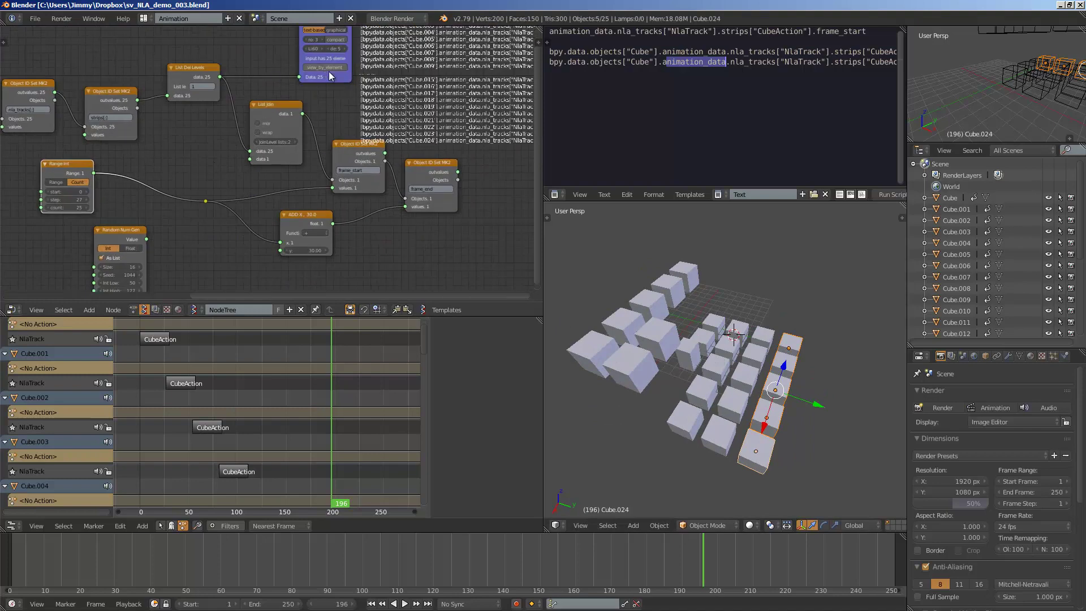
{"action": "left_click", "coordinate": [337, 74]}
{"action": "key", "text": "x"}
{"action": "key", "text": "ctrl+s"}
{"action": "middle_click_drag", "start_coordinate": [323, 105], "coordinate": [351, 97]}
{"action": "left_click", "coordinate": [314, 119]}
- Reposition the Random Num Gen node directly below the Range Int node
{"action": "middle_click_drag", "start_coordinate": [622, 327], "coordinate": [723, 362]}
{"action": "scroll", "coordinate": [272, 202], "scroll_direction": "up", "scroll_amount": 3}
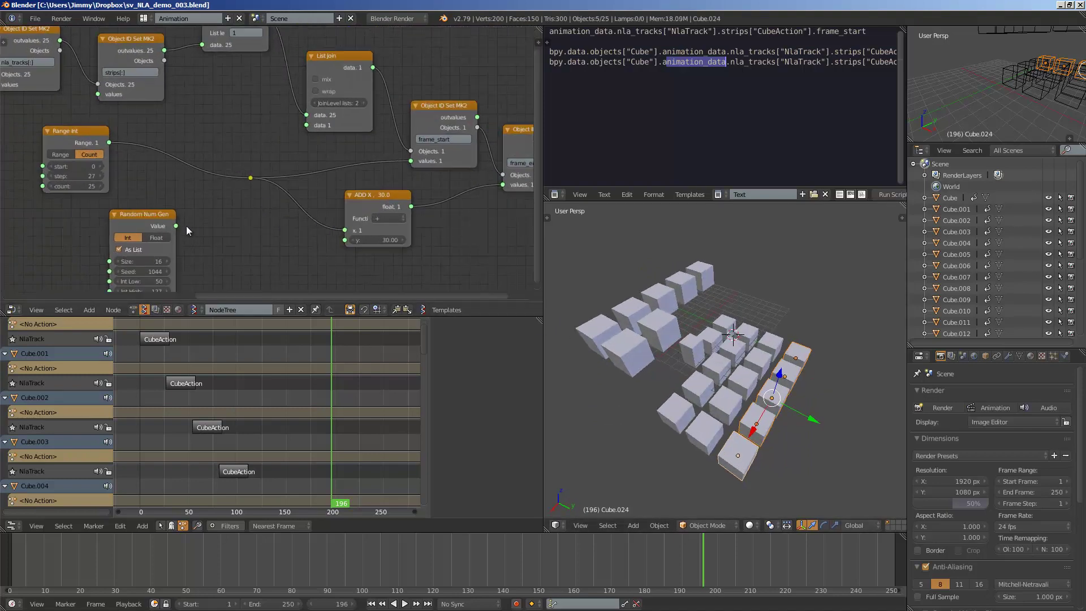
{"action": "left_click_drag", "start_coordinate": [167, 217], "coordinate": [205, 200]}
{"action": "middle_click_drag", "start_coordinate": [205, 201], "coordinate": [239, 194]}
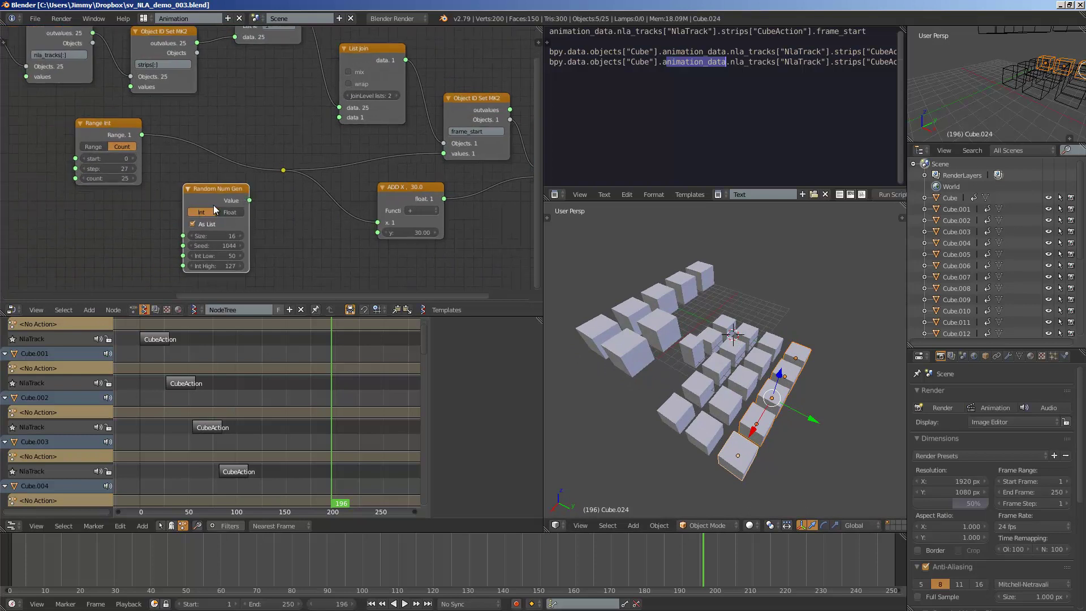
{"action": "left_click_drag", "start_coordinate": [212, 205], "coordinate": [122, 211]}
{"action": "middle_click_drag", "start_coordinate": [169, 205], "coordinate": [171, 199]}
{"action": "left_click_drag", "start_coordinate": [112, 200], "coordinate": [71, 206]}
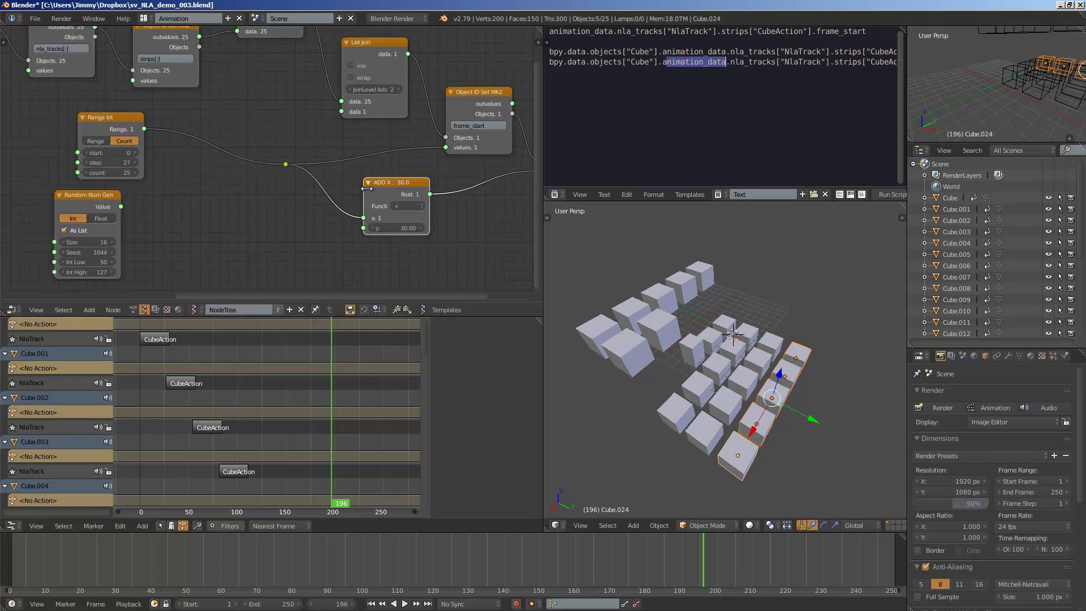
- Link the Random Num Gen output to the reroute in place of Range Int, and set its size to 25
{"action": "middle_click_drag", "start_coordinate": [360, 189], "coordinate": [338, 183]}
{"action": "left_click_drag", "start_coordinate": [91, 190], "coordinate": [268, 159]}
{"action": "scroll", "coordinate": [153, 188], "scroll_direction": "up", "scroll_amount": 1}
{"action": "double_click", "coordinate": [134, 239]}
{"action": "type", "text": "25"}
{"action": "key", "text": "Return"}
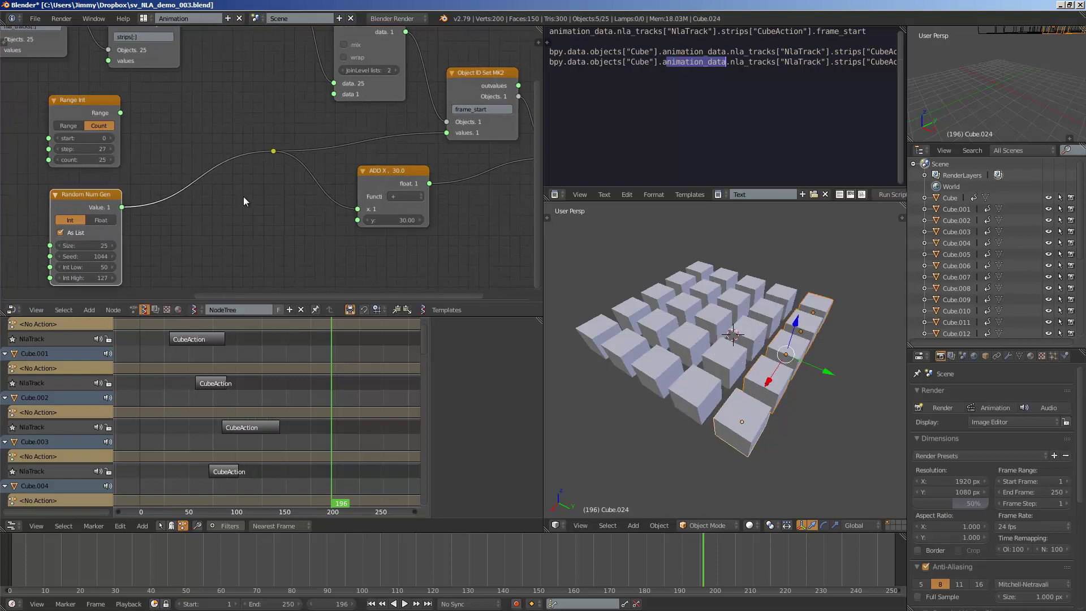
- Scrub the timeline to frame 105 and rearrange the Random Num Gen and ADD nodes to make room below them
{"action": "left_click_drag", "start_coordinate": [71, 586], "coordinate": [380, 591]}
{"action": "left_click_drag", "start_coordinate": [111, 202], "coordinate": [195, 108]}
{"action": "left_click_drag", "start_coordinate": [376, 180], "coordinate": [400, 188]}
{"action": "middle_click_drag", "start_coordinate": [424, 198], "coordinate": [331, 202]}
- Duplicate the Random Num Gen node and link the copy's value to the y input of the ADD node
{"action": "middle_click_drag", "start_coordinate": [110, 142], "coordinate": [227, 110]}
{"action": "left_click", "coordinate": [227, 112]}
{"action": "key", "text": "shift+d"}
{"action": "left_click", "coordinate": [320, 278]}
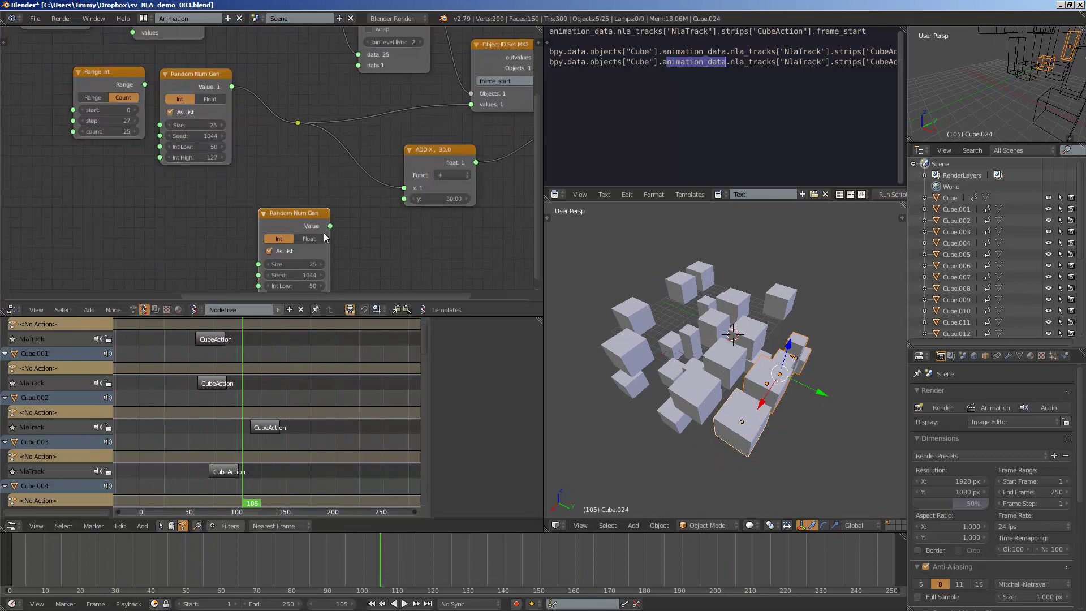
{"action": "middle_click_drag", "start_coordinate": [379, 202], "coordinate": [348, 157]}
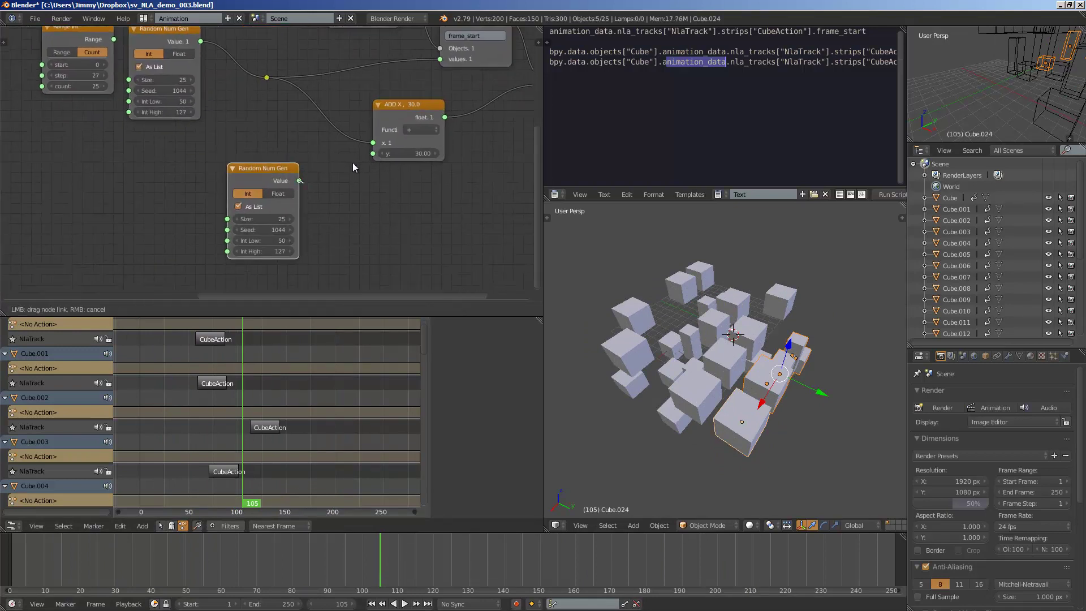
{"action": "left_click_drag", "start_coordinate": [372, 154], "coordinate": [373, 154]}
- Play the animation to preview the cubes with randomised strip lengths
{"action": "key", "text": "shift+Left"}
{"action": "key", "text": "alt+a"}
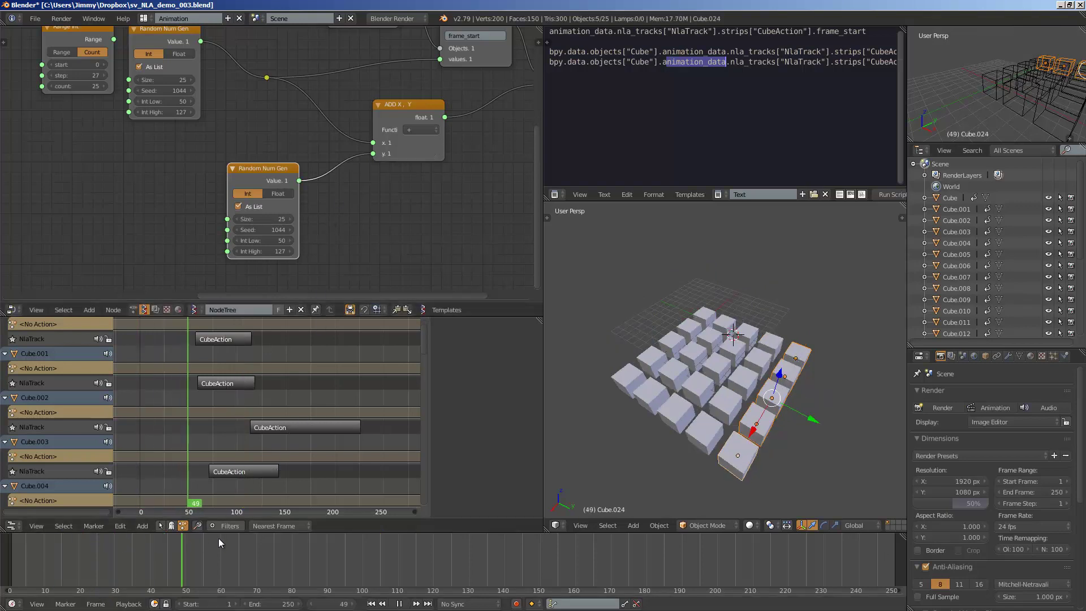
{"action": "key", "text": "Escape"}
{"action": "key", "text": "alt+a"}
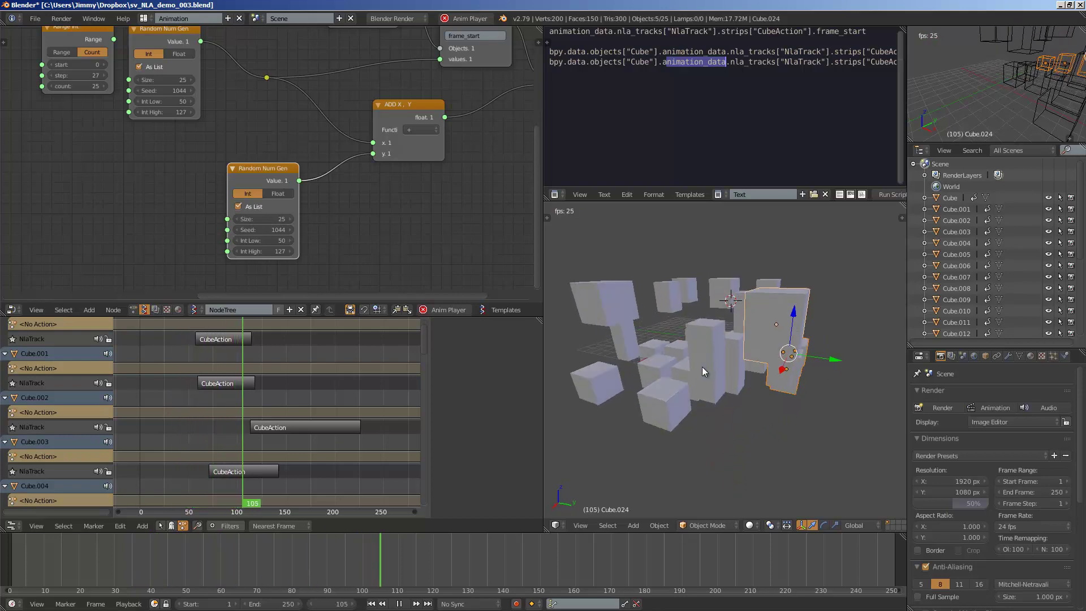
- Set the first Random Num Gen node's seed to 1078 and review the shifted NLA strips during playback
{"action": "left_click_drag", "start_coordinate": [171, 93], "coordinate": [186, 90]}
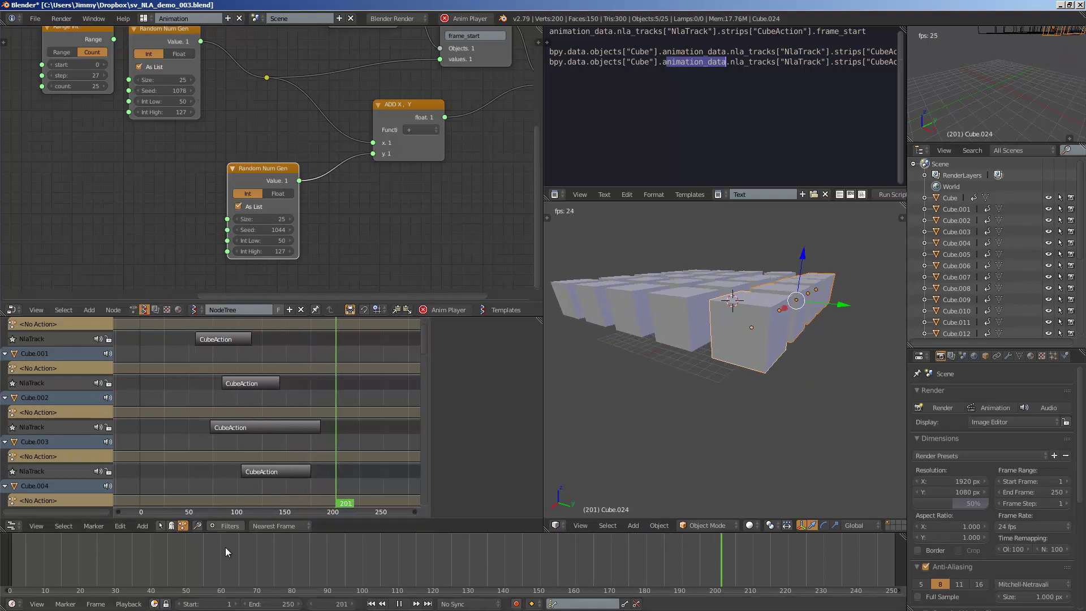
{"action": "left_click", "coordinate": [12, 565]}
{"action": "scroll", "coordinate": [384, 445], "scroll_direction": "down", "scroll_amount": 3}
{"action": "left_click_drag", "start_coordinate": [424, 347], "coordinate": [418, 398]}
{"action": "scroll", "coordinate": [419, 402], "scroll_direction": "down", "scroll_amount": 5}
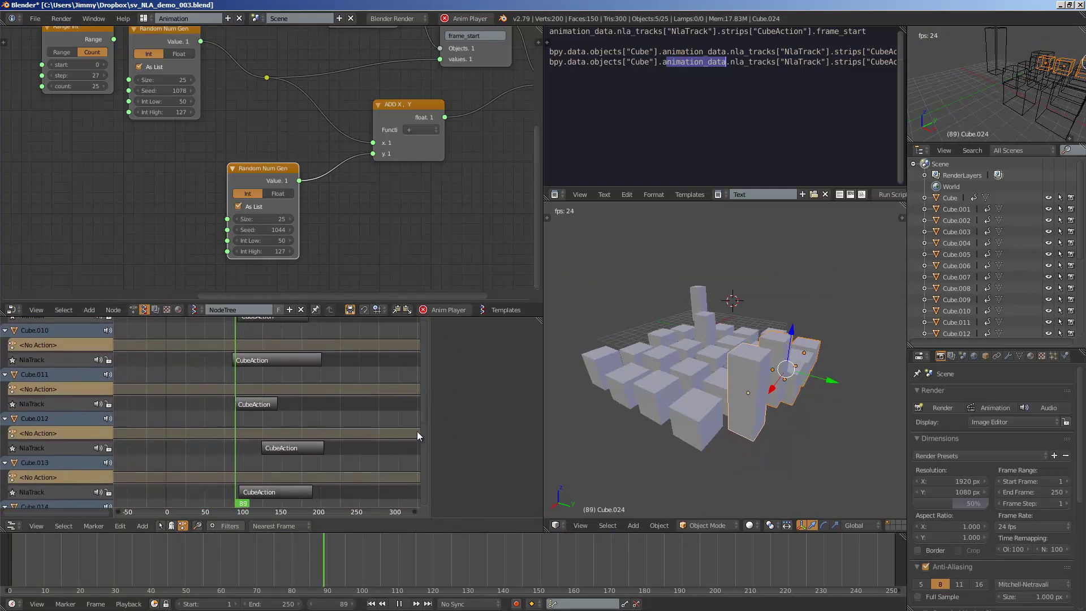
{"action": "left_click_drag", "start_coordinate": [376, 556], "coordinate": [319, 578]}
{"action": "key", "text": "Escape"}
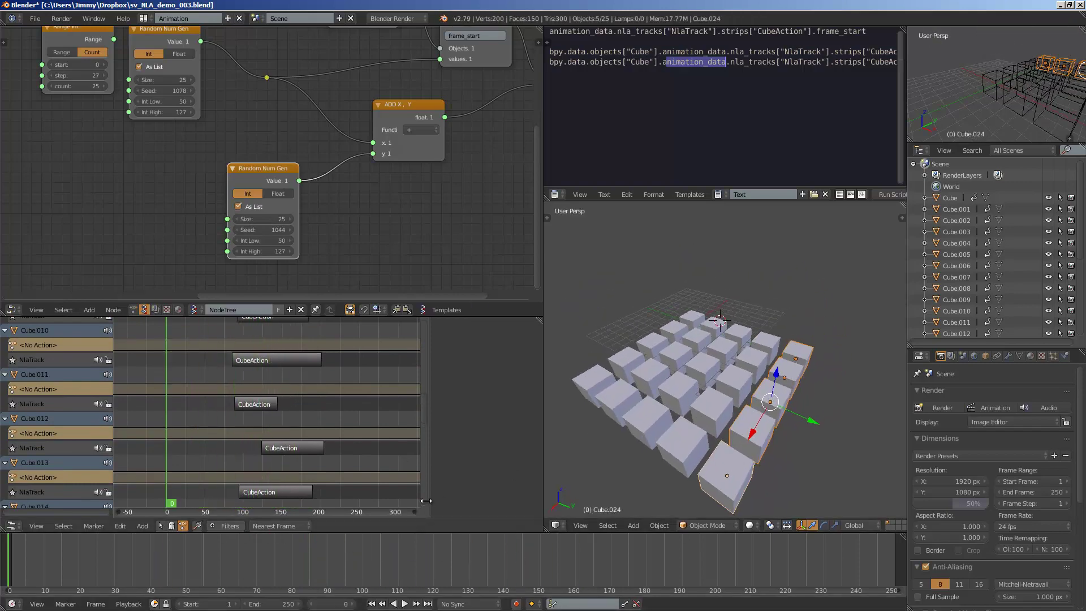
- Scrub and play through the timeline to compare the cubes' motion with their strips in the NLA editor
{"action": "left_click", "coordinate": [312, 549]}
{"action": "key", "text": "alt+a"}
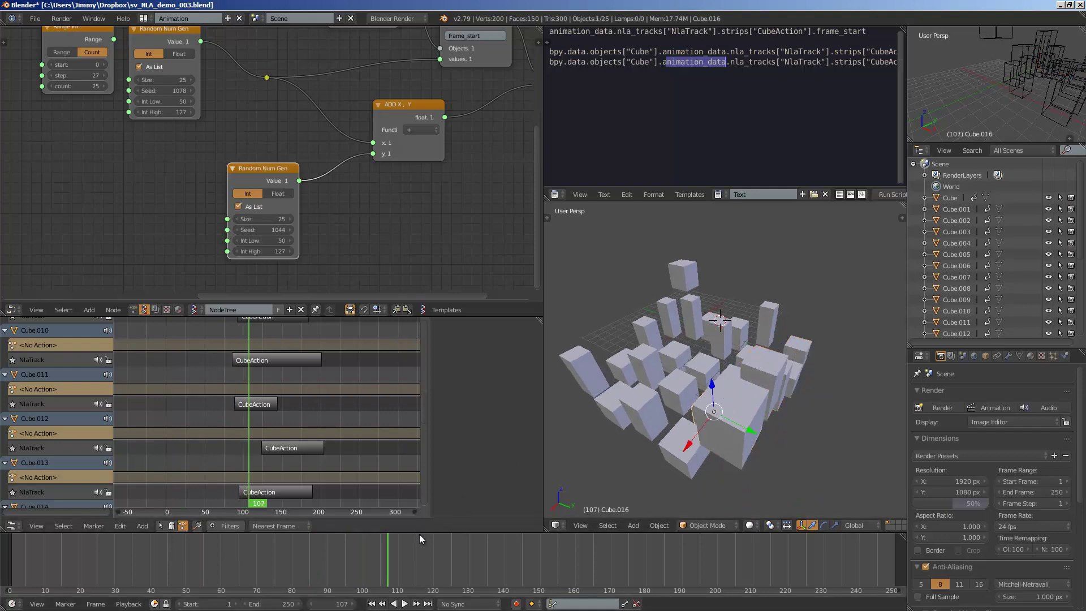
{"action": "left_click_drag", "start_coordinate": [410, 542], "coordinate": [451, 578]}
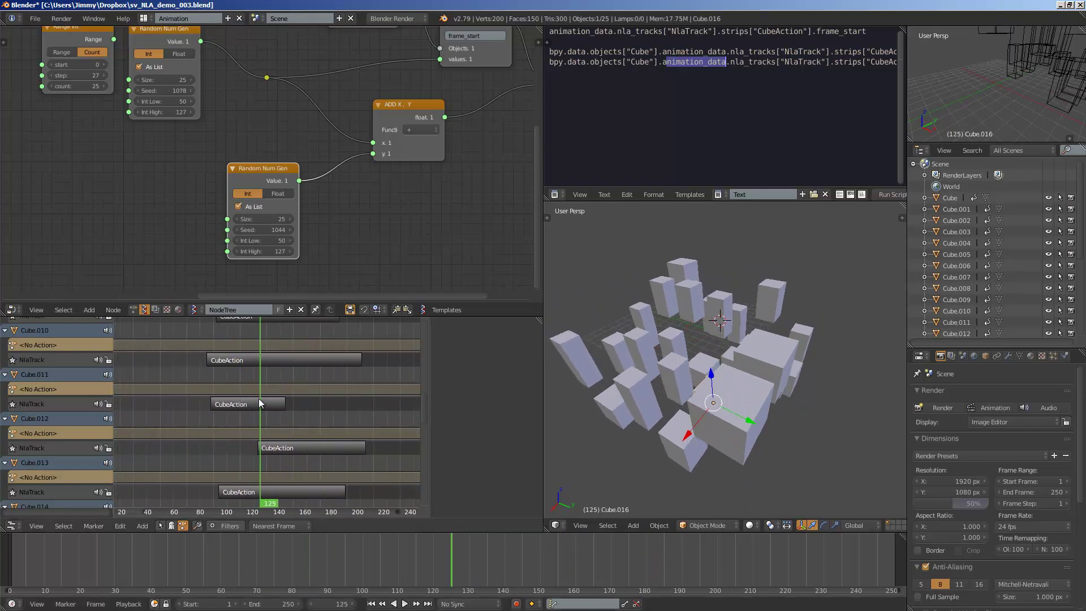
{"action": "scroll", "coordinate": [346, 394], "scroll_direction": "up", "scroll_amount": 3}
{"action": "left_click_drag", "start_coordinate": [419, 416], "coordinate": [426, 334]}
{"action": "mouse_move", "coordinate": [193, 340]}
{"action": "left_mouse_down"}
{"action": "mouse_move", "coordinate": [151, 335]}
{"action": "mouse_move", "coordinate": [186, 338]}
{"action": "left_mouse_up"}
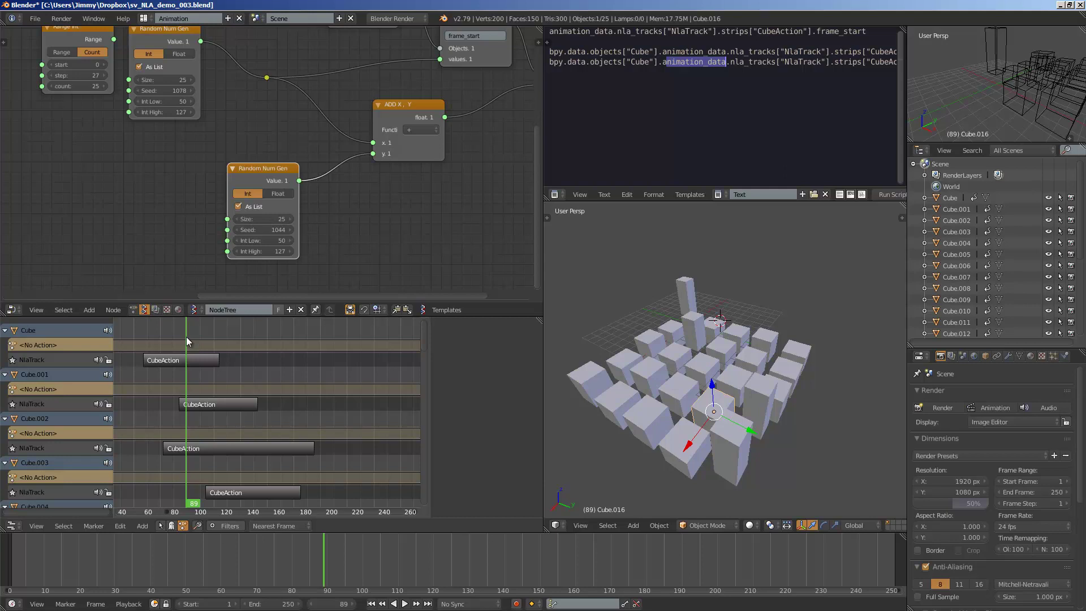
{"action": "key", "text": "alt+a"}
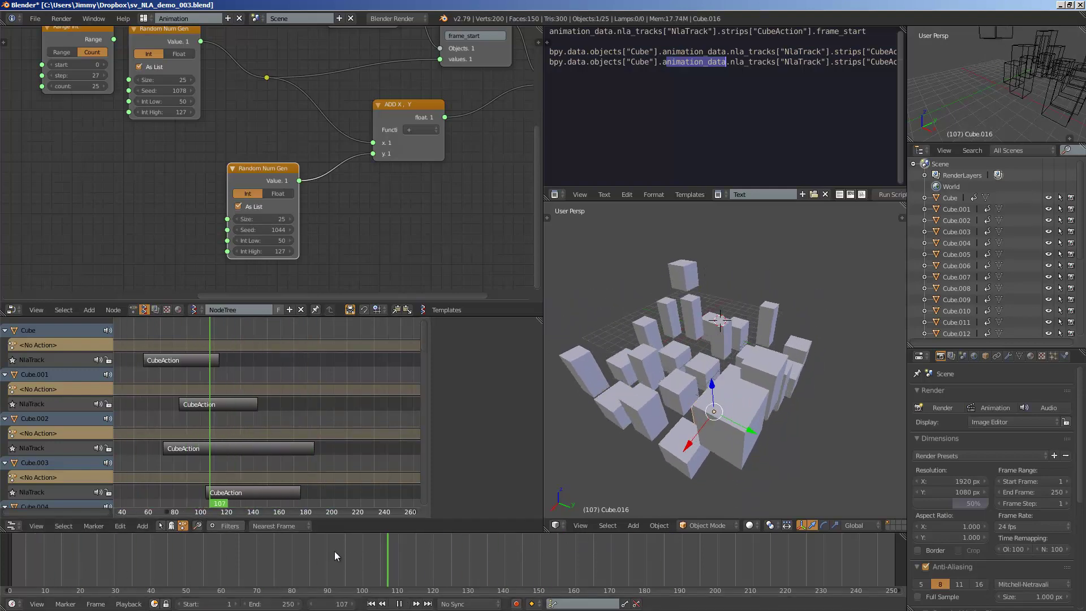
{"action": "key", "text": "alt+a"}
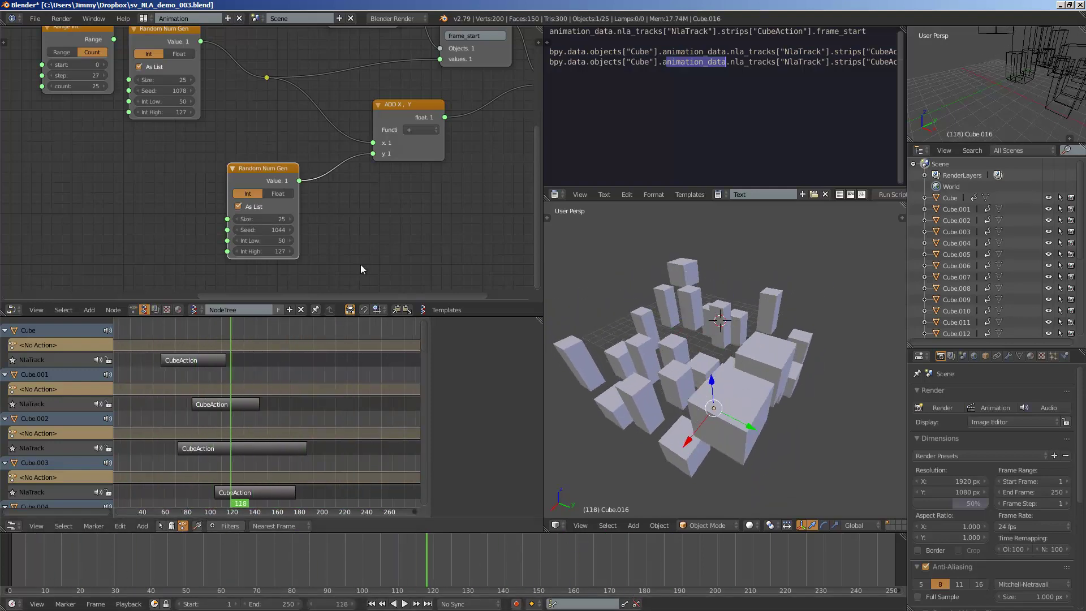
- Fit the whole node tree in view, widen the node editor area, and briefly play the animation
{"action": "scroll", "coordinate": [340, 223], "scroll_direction": "down", "scroll_amount": 4}
{"action": "key", "text": "Home"}
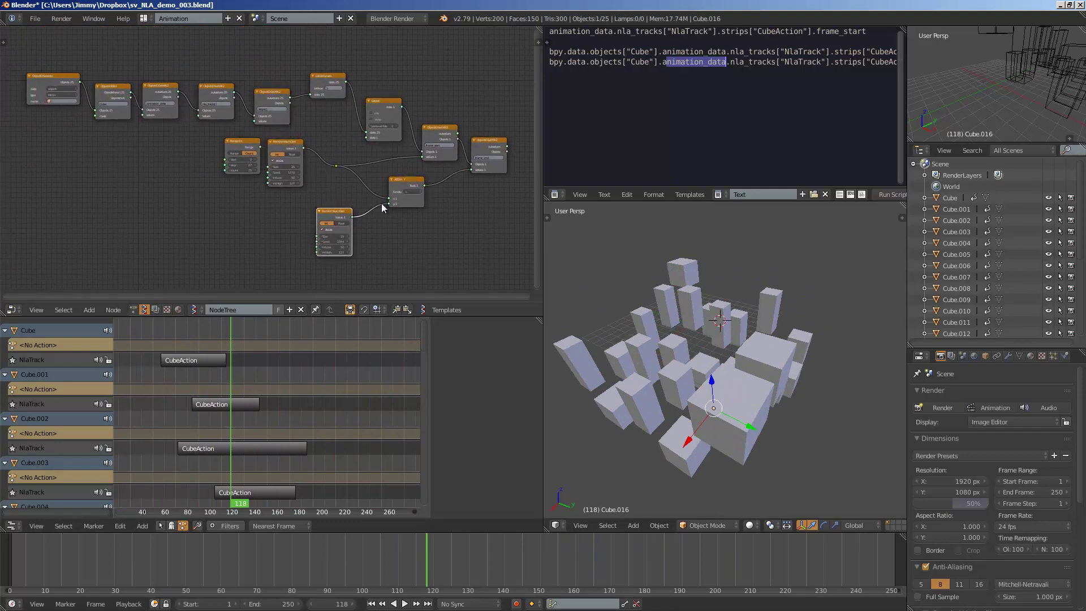
{"action": "middle_click_drag", "start_coordinate": [321, 139], "coordinate": [304, 146]}
{"action": "left_click_drag", "start_coordinate": [544, 121], "coordinate": [588, 121]}
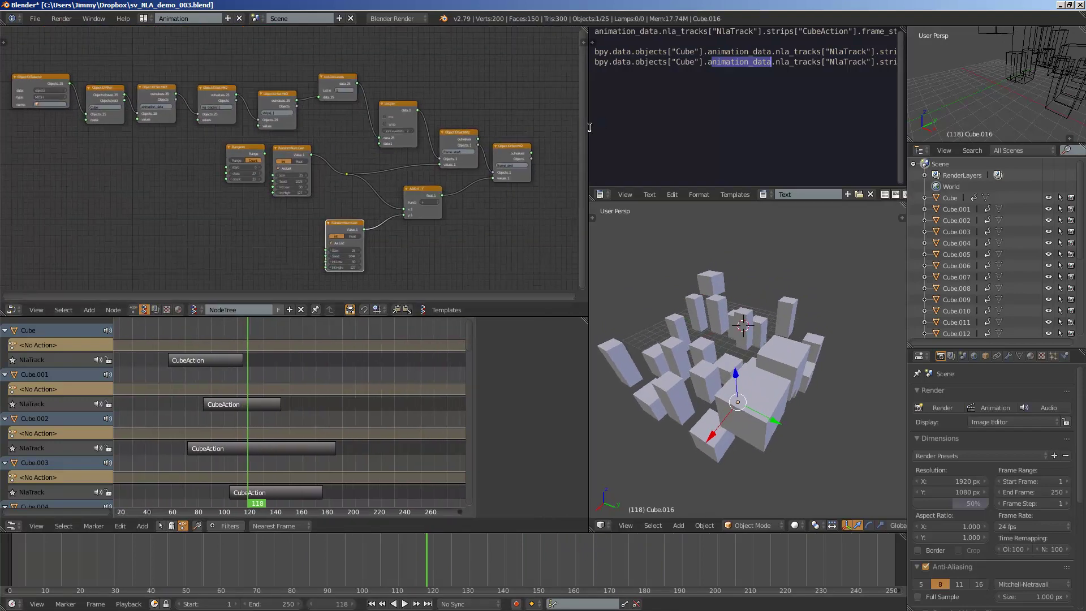
{"action": "key", "text": "alt+a"}
{"action": "key", "text": "Escape"}
- Set the first Random Num Gen node's seed to 1704, scrubbing the timeline to check the effect
{"action": "scroll", "coordinate": [239, 198], "scroll_direction": "up", "scroll_amount": 3}
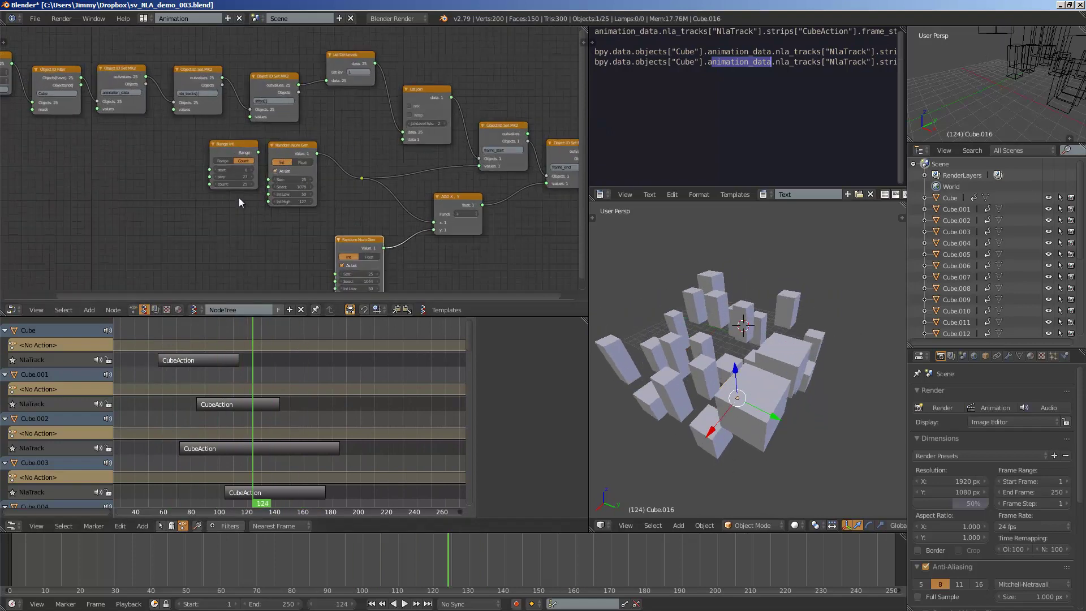
{"action": "left_click_drag", "start_coordinate": [316, 192], "coordinate": [592, 181]}
{"action": "left_click_drag", "start_coordinate": [195, 573], "coordinate": [572, 543]}
{"action": "left_click_drag", "start_coordinate": [297, 196], "coordinate": [396, 191]}
- Link the Range Int output back to the reroute and play through the sequentially offset strips
{"action": "left_click_drag", "start_coordinate": [253, 151], "coordinate": [371, 182]}
{"action": "middle_click_drag", "start_coordinate": [330, 413], "coordinate": [363, 399], "text": "ctrl"}
{"action": "left_click_drag", "start_coordinate": [351, 373], "coordinate": [434, 361]}
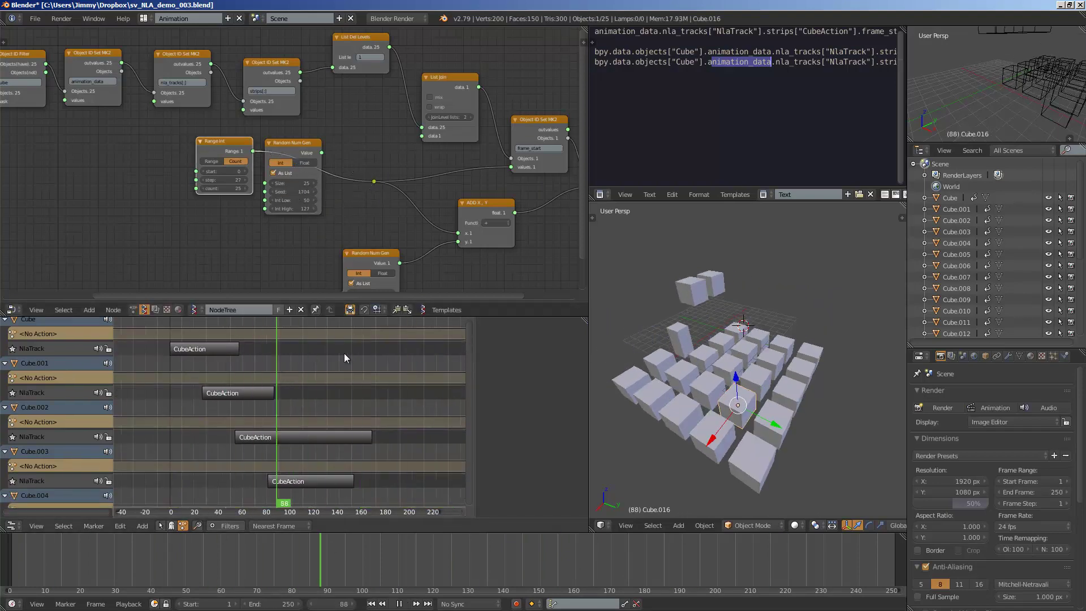
{"action": "key", "text": "Escape"}
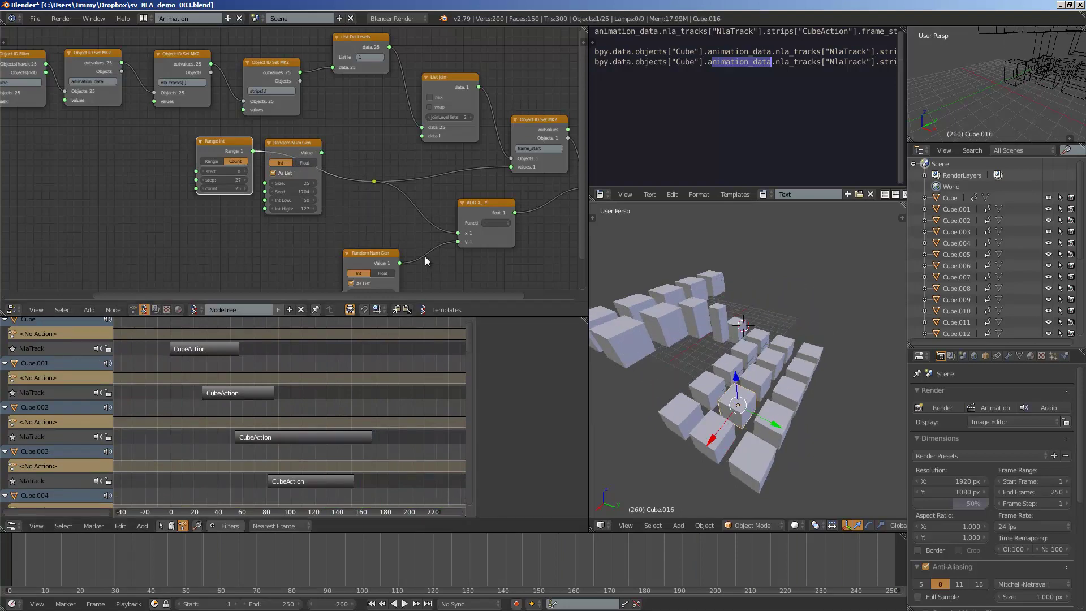
- Move the unlinked Random Num Gen node below the Range Int node and save the file
{"action": "scroll", "coordinate": [391, 226], "scroll_direction": "down", "scroll_amount": 3}
{"action": "middle_click_drag", "start_coordinate": [355, 188], "coordinate": [300, 180]}
{"action": "scroll", "coordinate": [295, 178], "scroll_direction": "up", "scroll_amount": 2}
{"action": "left_click_drag", "start_coordinate": [247, 156], "coordinate": [177, 223]}
{"action": "key", "text": "ctrl+s"}
{"action": "left_click", "coordinate": [179, 222]}
- Save the file and rename the node tree to NLA_Offset
{"action": "scroll", "coordinate": [176, 217], "scroll_direction": "down", "scroll_amount": 1}
{"action": "scroll", "coordinate": [124, 169], "scroll_direction": "up", "scroll_amount": 3}
{"action": "middle_click_drag", "start_coordinate": [85, 146], "coordinate": [220, 145]}
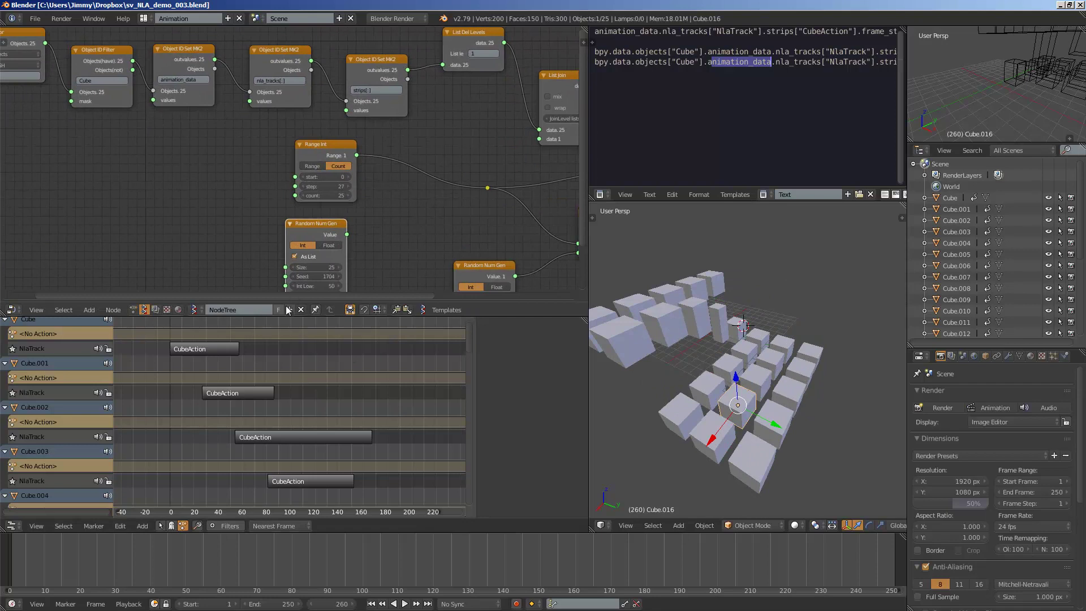
{"action": "key", "text": "ctrl+s"}
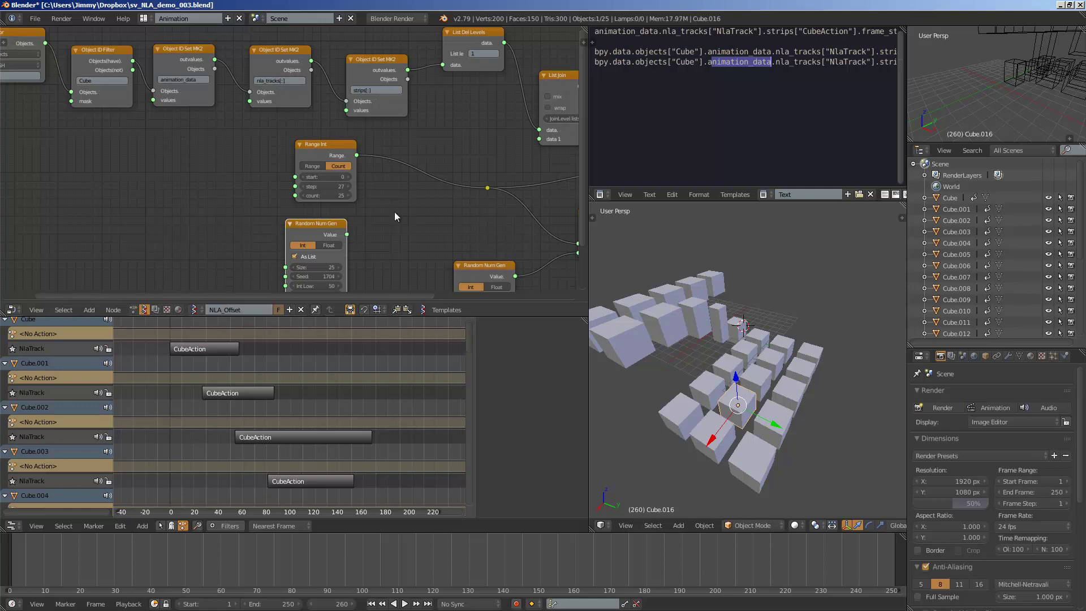
- Tidy the node chain by moving the List Del Levels, List Join, frame_start and frame_end nodes closer together
{"action": "middle_click_drag", "start_coordinate": [394, 212], "coordinate": [253, 133], "text": "ctrl"}
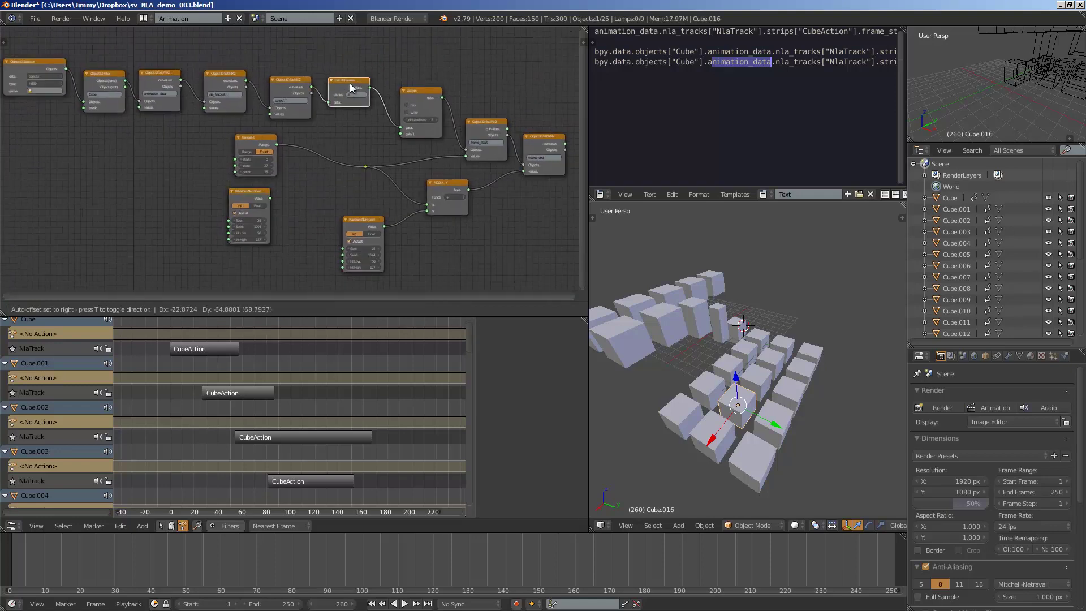
{"action": "left_click_drag", "start_coordinate": [424, 97], "coordinate": [403, 93]}
{"action": "middle_click_drag", "start_coordinate": [450, 97], "coordinate": [414, 93]}
{"action": "scroll", "coordinate": [414, 94], "scroll_direction": "up", "scroll_amount": 1}
{"action": "left_click_drag", "start_coordinate": [454, 116], "coordinate": [435, 99]}
{"action": "left_click_drag", "start_coordinate": [519, 136], "coordinate": [501, 118]}
- Move the ADD node and its linked Random Num Gen node nearer to the frame_end node
{"action": "left_click_drag", "start_coordinate": [416, 197], "coordinate": [432, 178]}
{"action": "scroll", "coordinate": [349, 220], "scroll_direction": "up", "scroll_amount": 2}
{"action": "left_click_drag", "start_coordinate": [337, 238], "coordinate": [365, 213]}
{"action": "middle_click_drag", "start_coordinate": [446, 163], "coordinate": [417, 160]}
{"action": "middle_click_drag", "start_coordinate": [337, 167], "coordinate": [415, 172]}
{"action": "scroll", "coordinate": [284, 136], "scroll_direction": "down", "scroll_amount": 2}
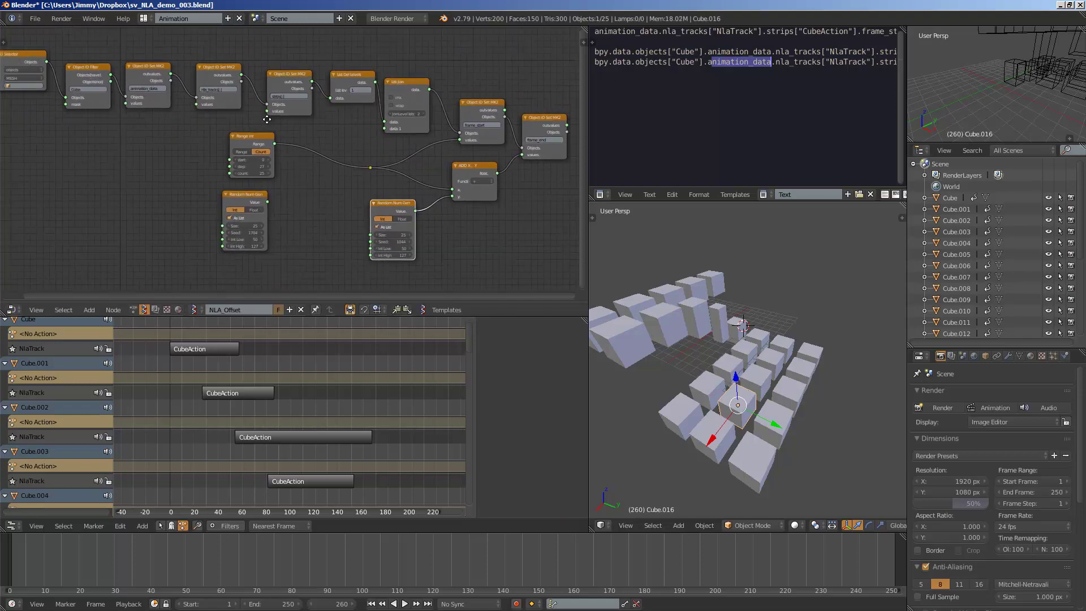
{"action": "middle_click_drag", "start_coordinate": [267, 119], "coordinate": [269, 120]}
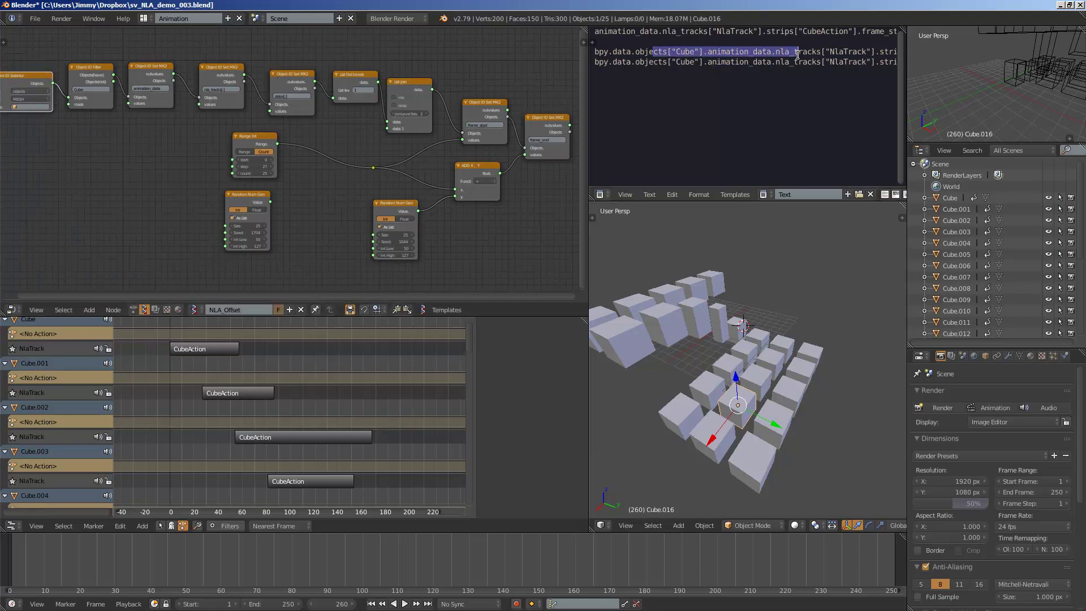
- Tidy the start of the chain by moving the Object ID Selector, Object ID Filter, animation_data, nla_tracks and strips nodes closer together
{"action": "scroll", "coordinate": [171, 69], "scroll_direction": "up", "scroll_amount": 2}
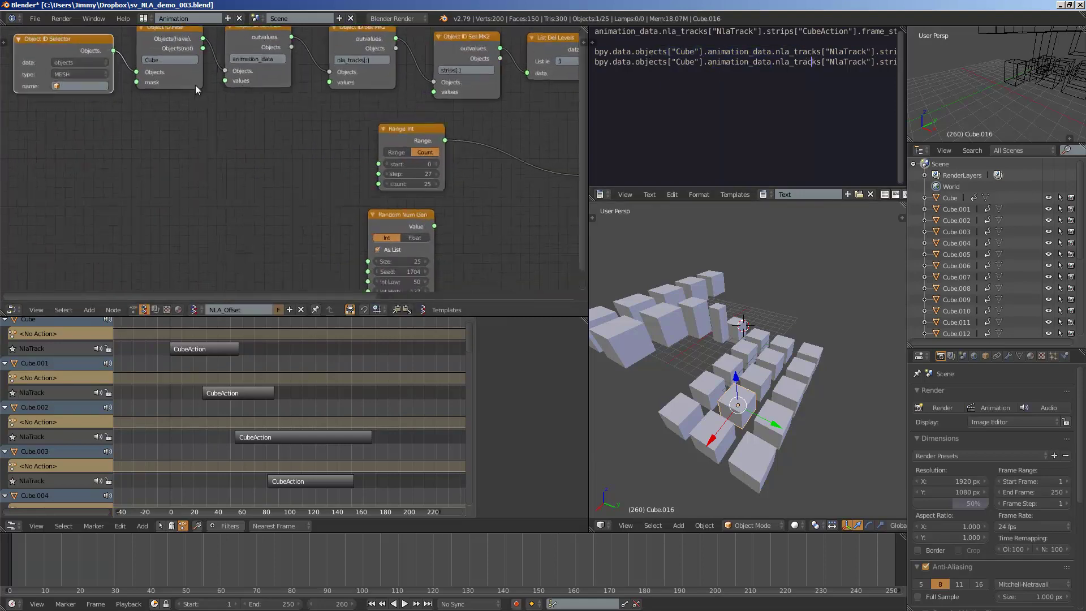
{"action": "middle_click_drag", "start_coordinate": [108, 80], "coordinate": [106, 108]}
{"action": "left_click_drag", "start_coordinate": [97, 69], "coordinate": [94, 58]}
{"action": "left_click_drag", "start_coordinate": [159, 56], "coordinate": [148, 57]}
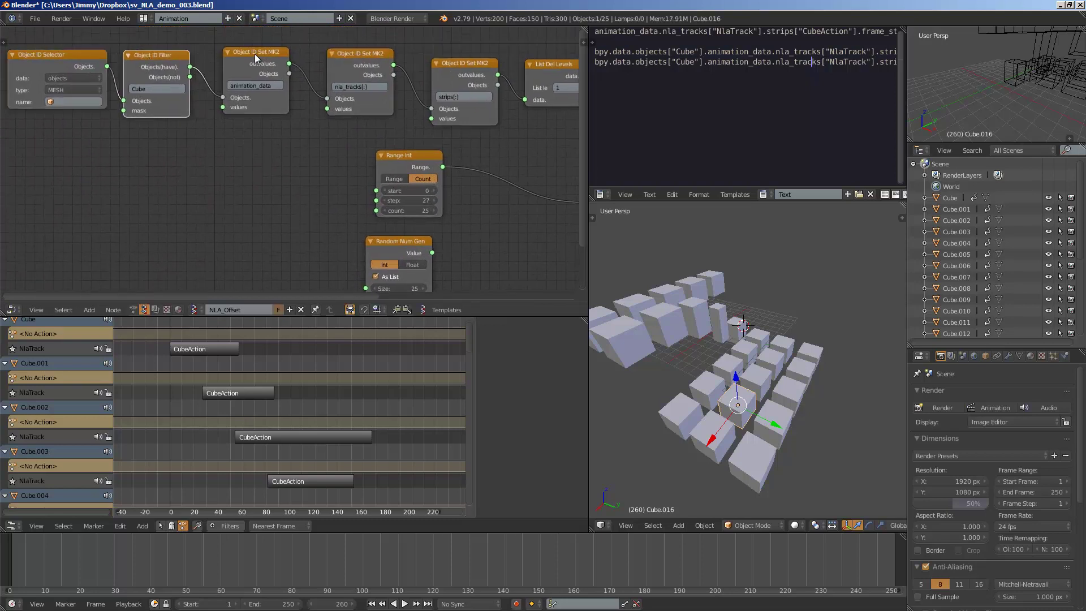
{"action": "left_click_drag", "start_coordinate": [281, 55], "coordinate": [266, 56]}
{"action": "left_click_drag", "start_coordinate": [362, 50], "coordinate": [323, 50]}
{"action": "middle_click_drag", "start_coordinate": [407, 62], "coordinate": [307, 64]}
{"action": "left_click_drag", "start_coordinate": [349, 66], "coordinate": [299, 64]}
- Move the List Del Levels and List Join nodes closer to the strips node and fine-tune their alignment
{"action": "middle_click_drag", "start_coordinate": [398, 64], "coordinate": [322, 64]}
{"action": "left_click_drag", "start_coordinate": [390, 67], "coordinate": [340, 61]}
{"action": "middle_click_drag", "start_coordinate": [406, 78], "coordinate": [335, 73]}
{"action": "left_click_drag", "start_coordinate": [393, 71], "coordinate": [341, 64]}
{"action": "middle_click_drag", "start_coordinate": [288, 78], "coordinate": [301, 110]}
{"action": "scroll", "coordinate": [300, 111], "scroll_direction": "up", "scroll_amount": 3}
{"action": "left_click_drag", "start_coordinate": [261, 82], "coordinate": [264, 82]}
{"action": "left_click_drag", "start_coordinate": [386, 95], "coordinate": [385, 86]}
{"action": "left_click_drag", "start_coordinate": [263, 81], "coordinate": [264, 69]}
{"action": "left_click_drag", "start_coordinate": [378, 104], "coordinate": [387, 99]}
- Adjust the positions of the frame_start, frame_end and ADD nodes and of the unlinked Random Num Gen node
{"action": "middle_click_drag", "start_coordinate": [527, 131], "coordinate": [399, 124]}
{"action": "scroll", "coordinate": [399, 124], "scroll_direction": "down", "scroll_amount": 3}
{"action": "left_click_drag", "start_coordinate": [421, 133], "coordinate": [406, 142]}
{"action": "middle_click_drag", "start_coordinate": [501, 159], "coordinate": [456, 115]}
{"action": "left_click_drag", "start_coordinate": [462, 126], "coordinate": [453, 145]}
{"action": "left_click_drag", "start_coordinate": [375, 198], "coordinate": [369, 206]}
{"action": "middle_click_drag", "start_coordinate": [368, 206], "coordinate": [411, 175]}
{"action": "middle_click_drag", "start_coordinate": [111, 236], "coordinate": [145, 222]}
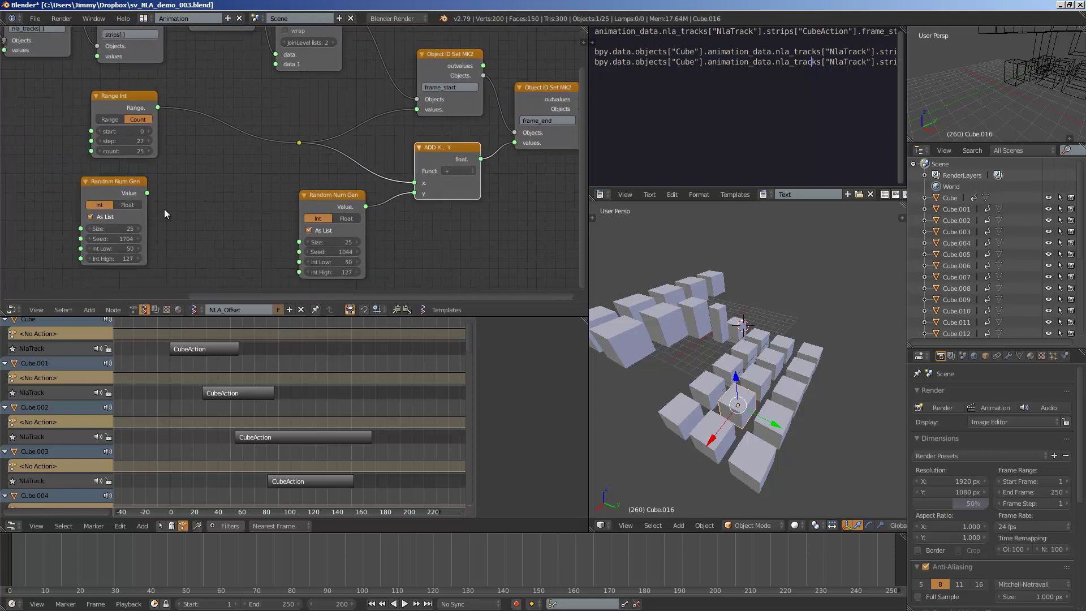
{"action": "left_click_drag", "start_coordinate": [146, 202], "coordinate": [173, 199]}
- Set the seed of the Random Num Gen node feeding ADD to 1294 and preview the animation
{"action": "left_click_drag", "start_coordinate": [334, 255], "coordinate": [452, 256]}
{"action": "key", "text": "alt+a"}
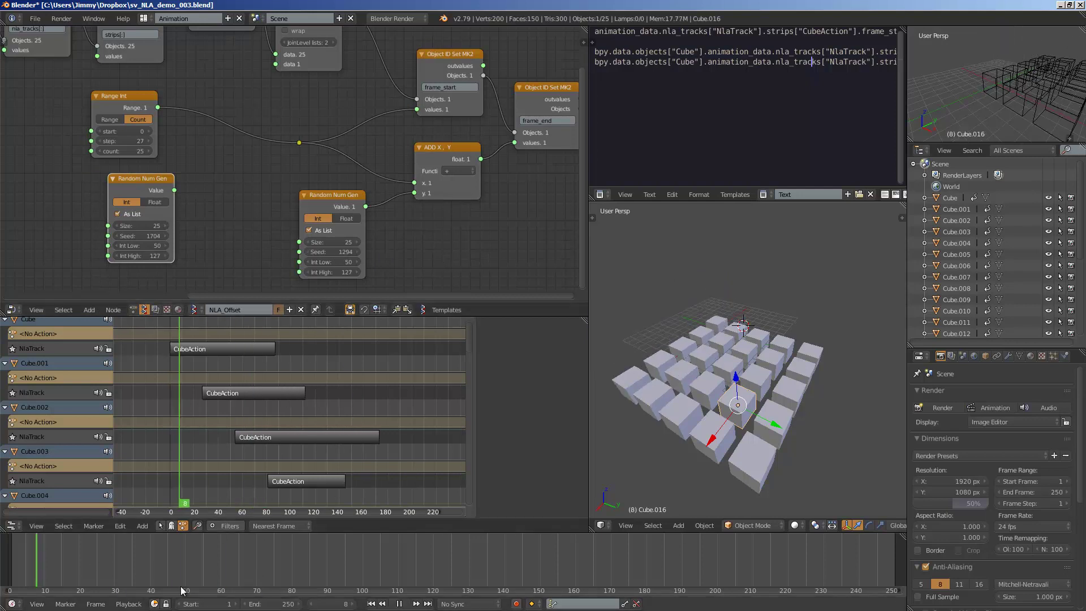
{"action": "key", "text": "alt+a"}
- Link the unlinked Random Num Gen node to the reroute point in place of Range Int and preview the animation
{"action": "left_click_drag", "start_coordinate": [174, 190], "coordinate": [299, 143]}
{"action": "key", "text": "alt+a"}
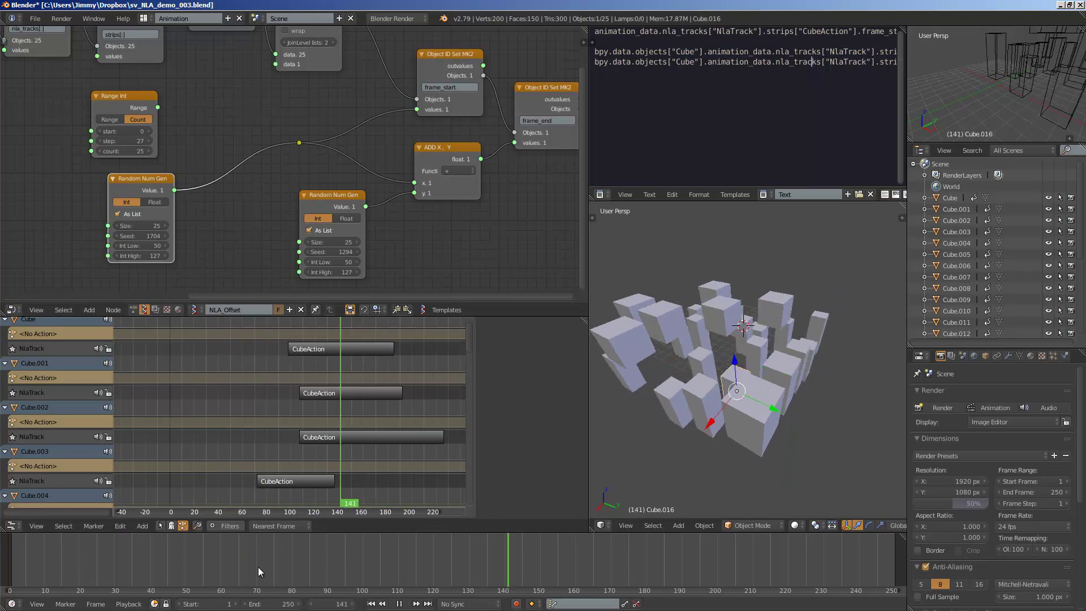
{"action": "key", "text": "alt+a"}
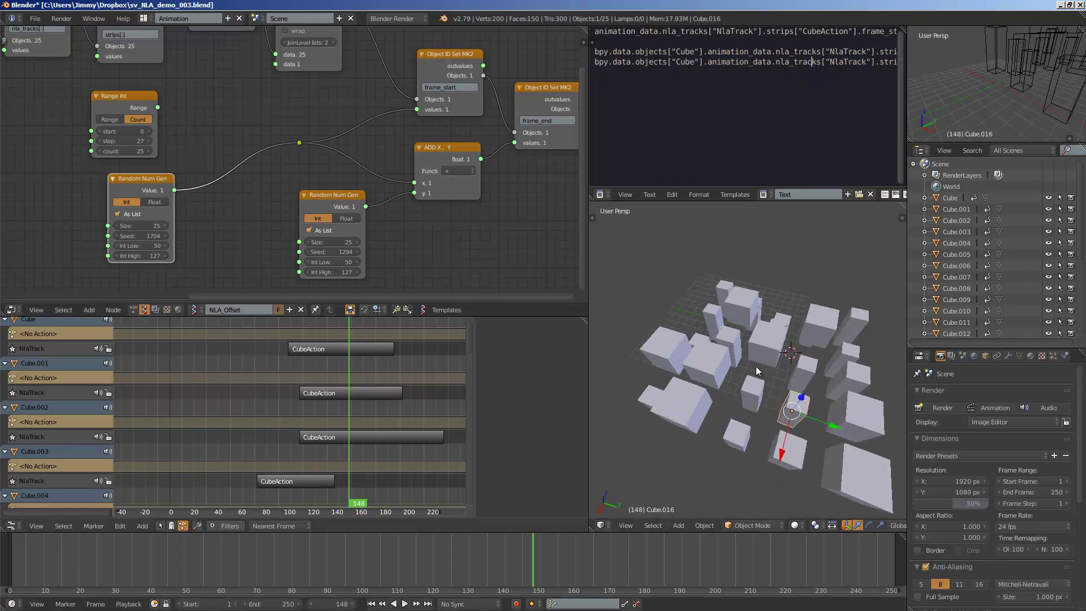
- Save the Blender file
{"action": "key", "text": "ctrl+s"}
{"action": "middle_click_drag", "start_coordinate": [788, 363], "coordinate": [758, 335]}
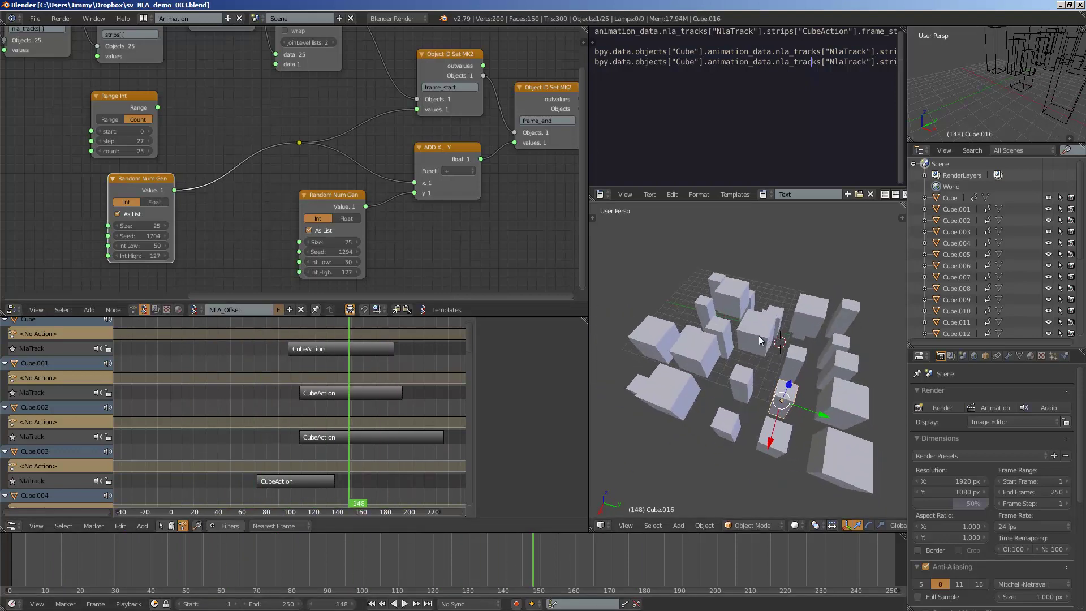